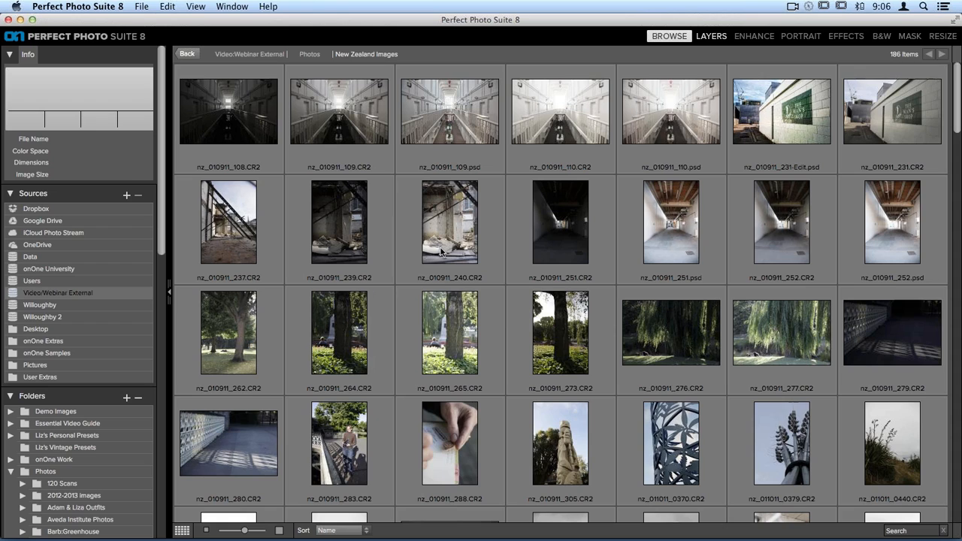
Open nz_011911_3742.CR2 from the New Zealand Images folder in Layers as an edited copy in Photoshop format
scroll(443, 253, "down", 1)
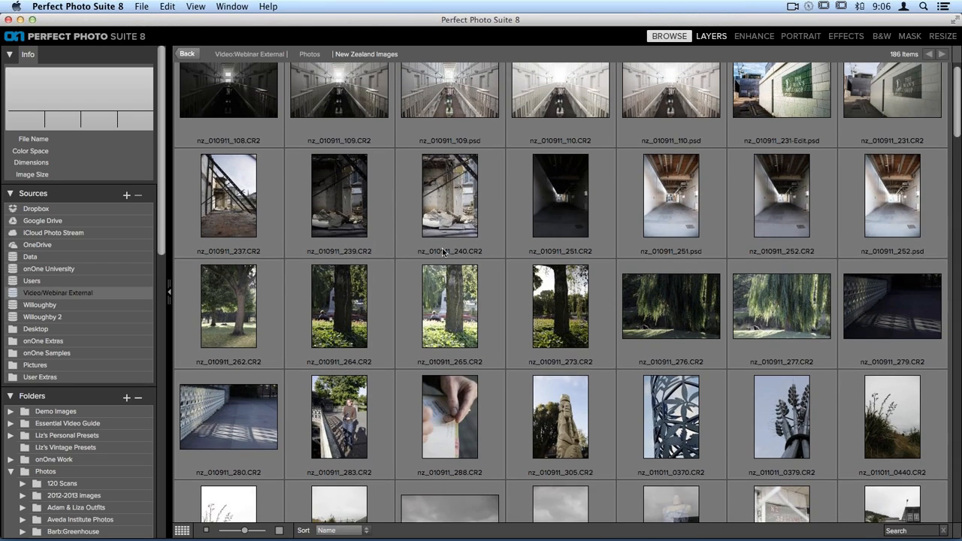
scroll(442, 252, "down", 15)
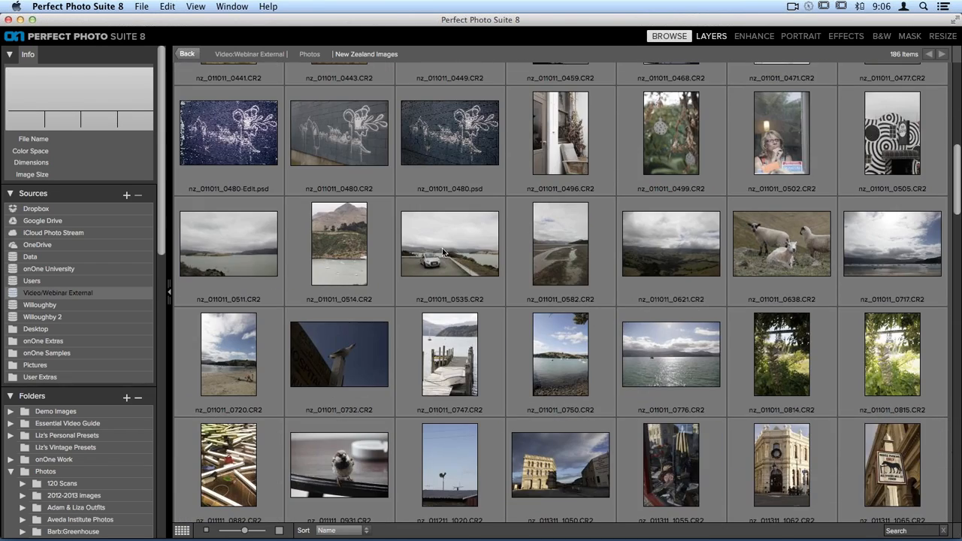
scroll(442, 248, "down", 10)
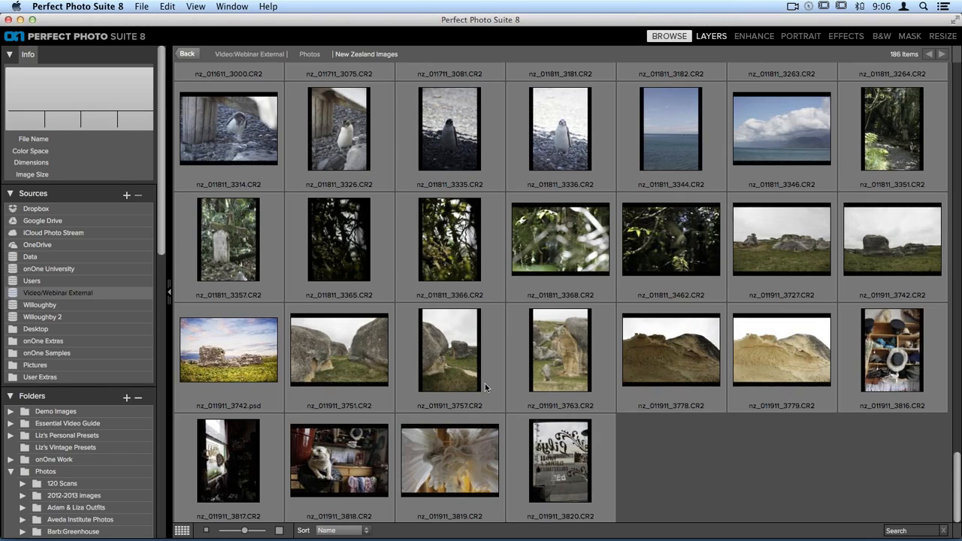
left_click(891, 262)
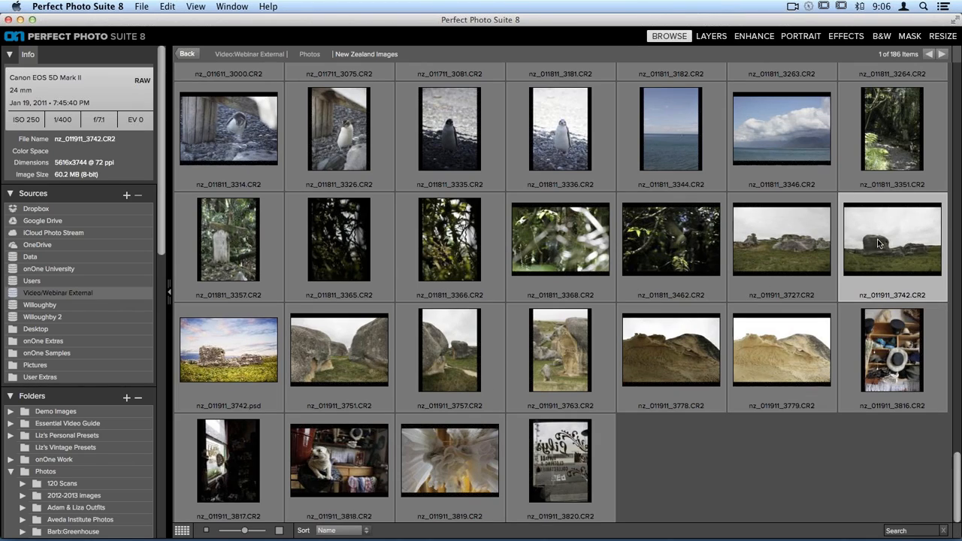
left_click(712, 38)
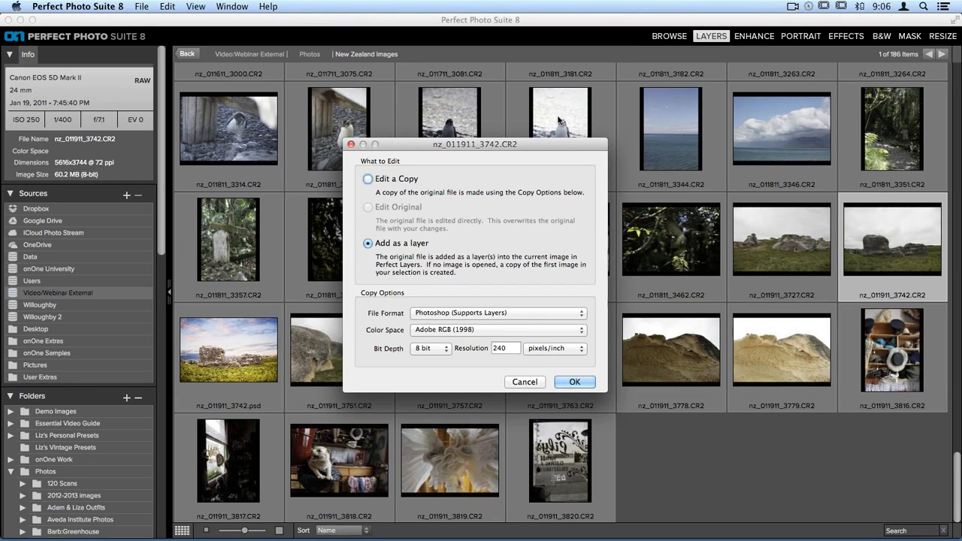
left_click_drag(536, 144, 593, 47)
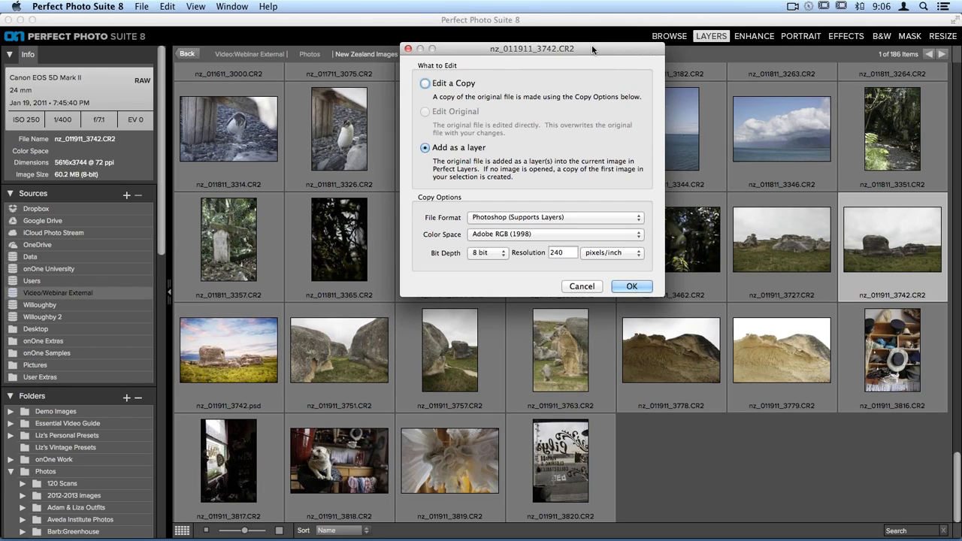
left_click(444, 84)
left_click(628, 285)
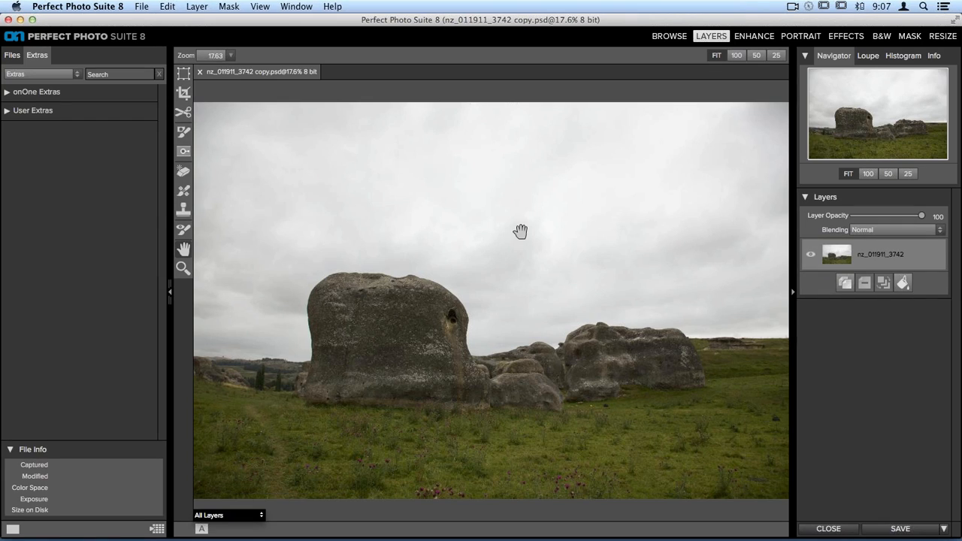
key("super+Tab")
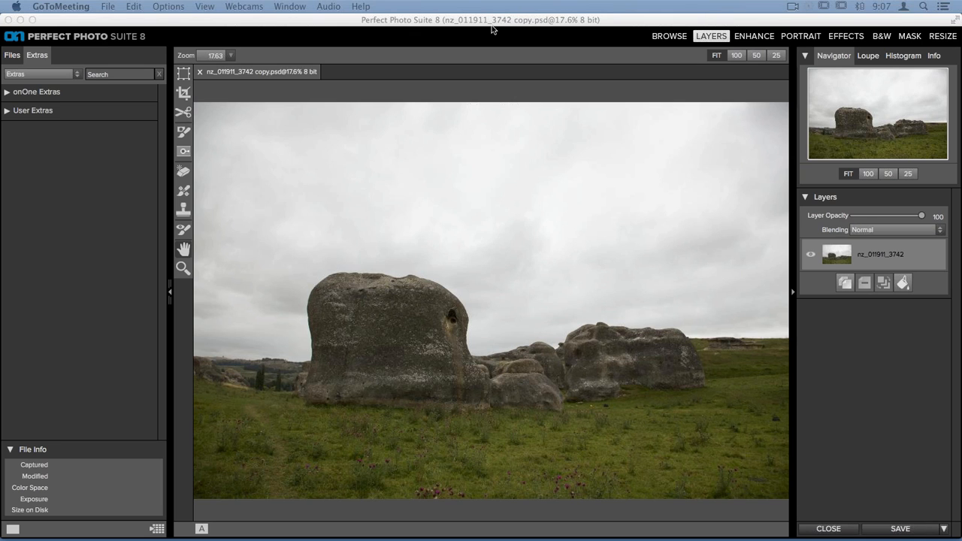
left_click(488, 25)
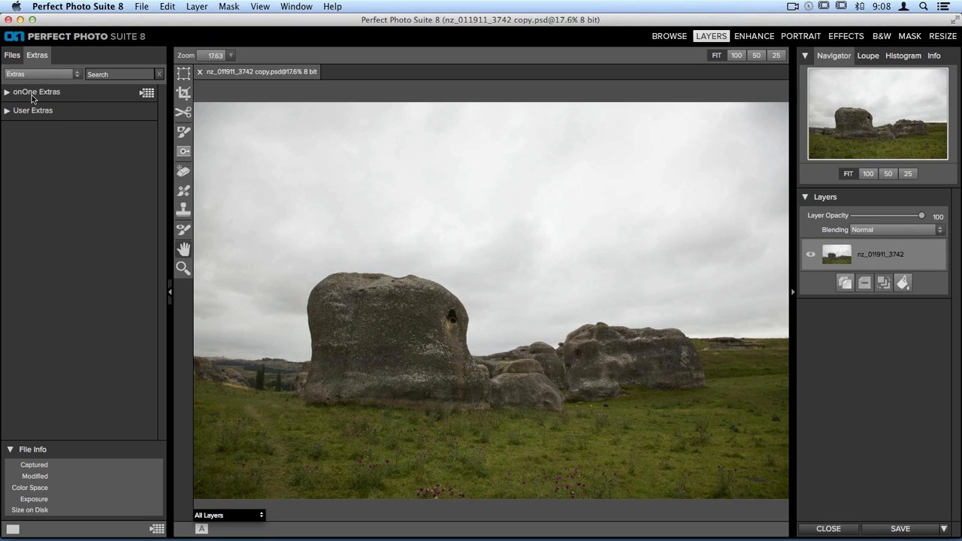
Expand the Paper category of the onOne Extras textures
left_click(8, 94)
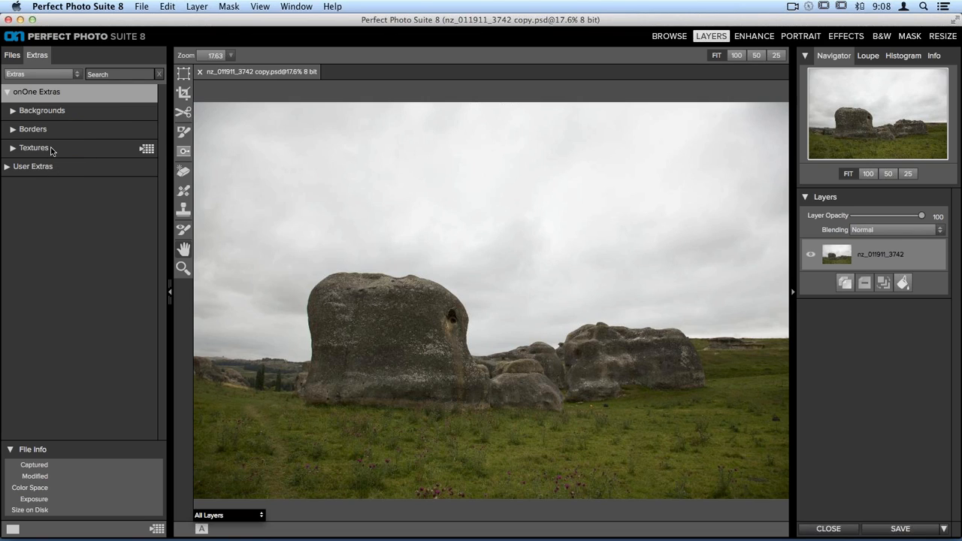
left_click(52, 152)
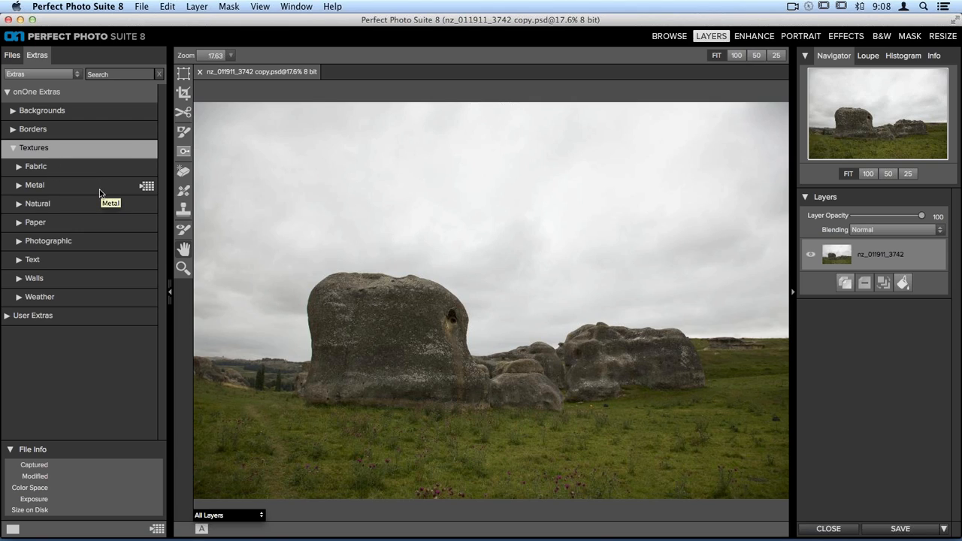
left_click(72, 226)
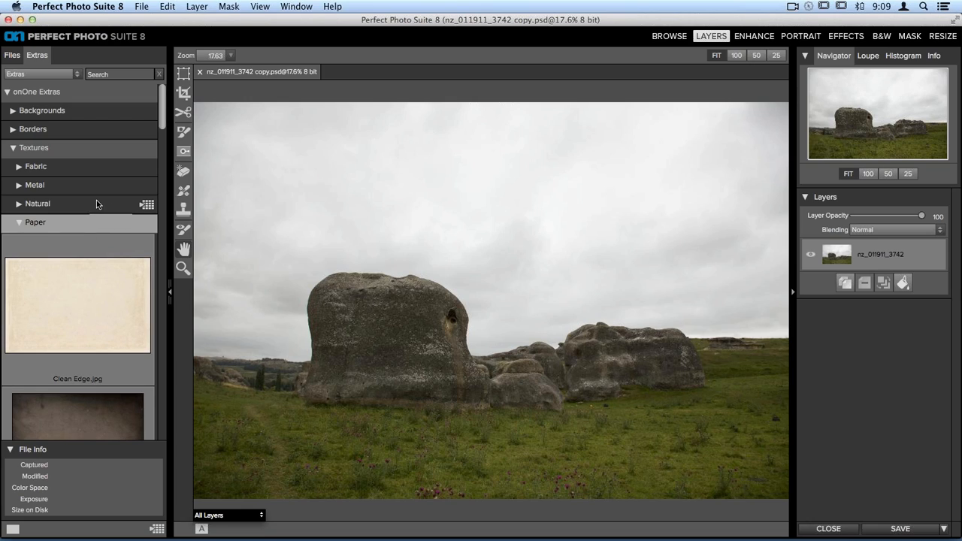
Add Tattered Paper Blue.jpg from the Paper textures to the rock photo as a layer
scroll(83, 202, "down", 1)
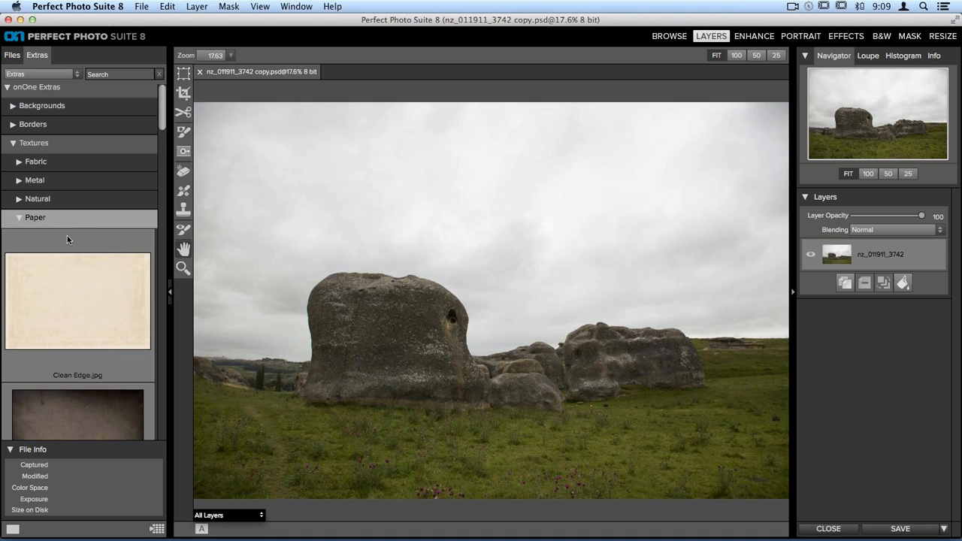
scroll(67, 240, "down", 5)
scroll(67, 239, "down", 4)
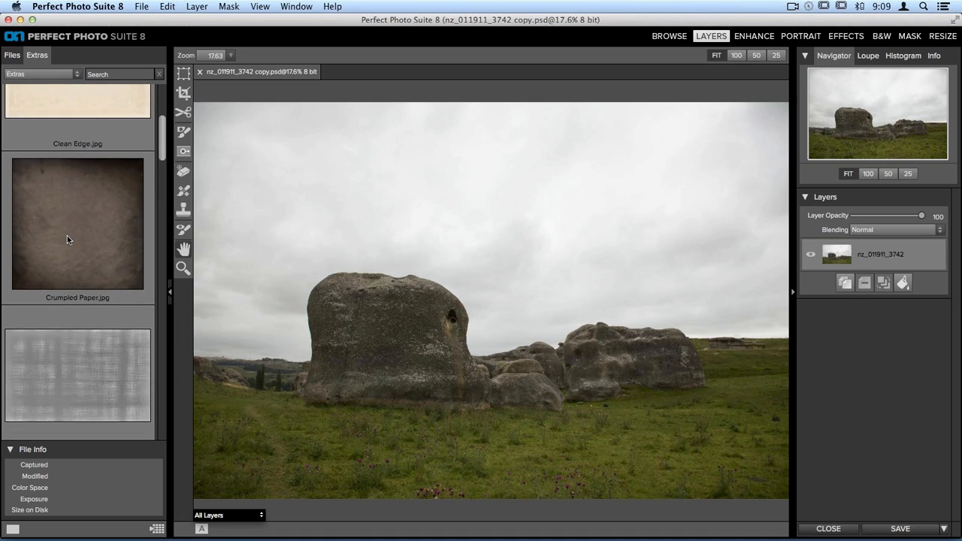
scroll(60, 257, "down", 20)
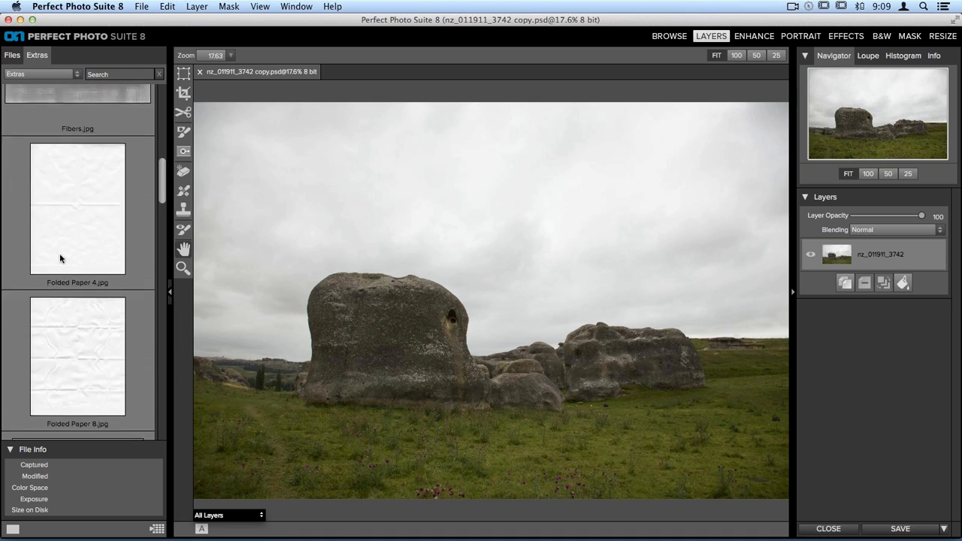
scroll(60, 258, "down", 20)
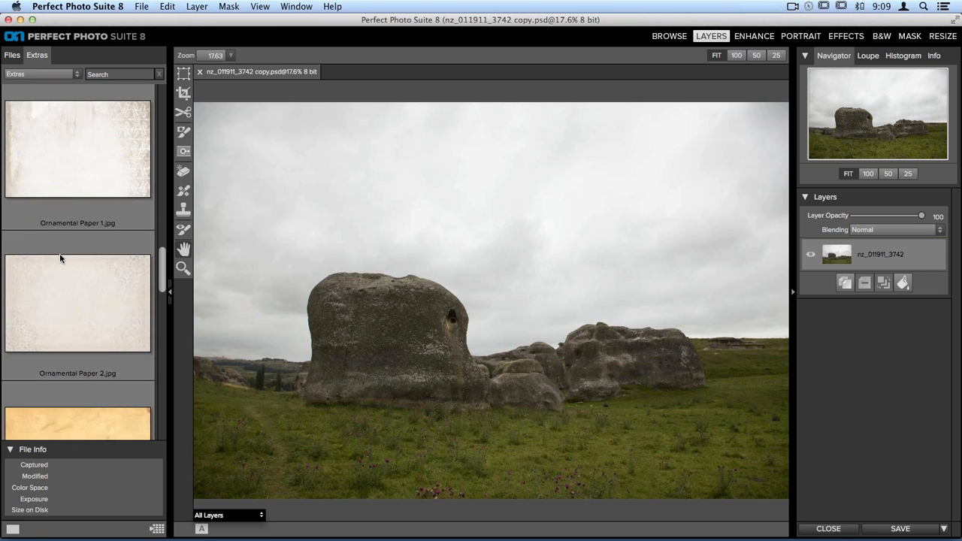
scroll(60, 258, "down", 20)
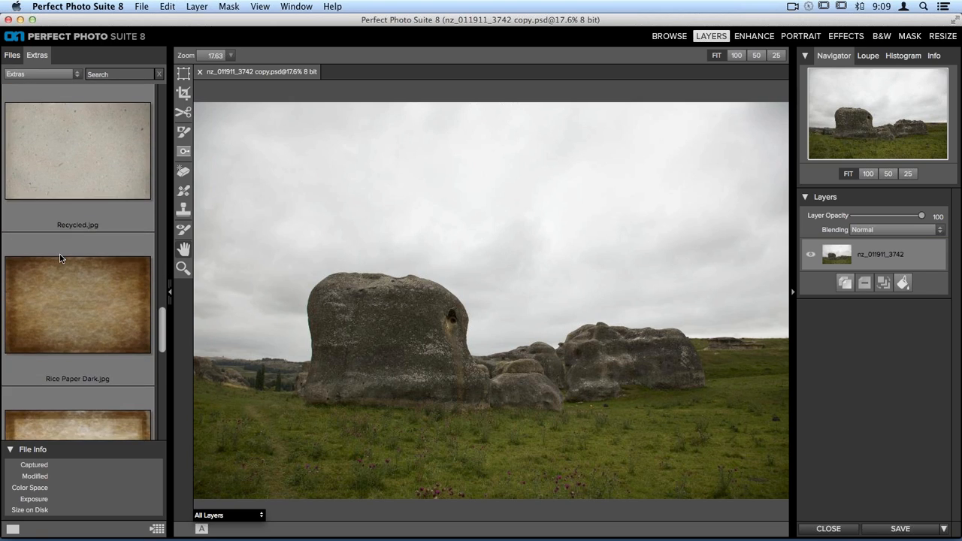
scroll(61, 258, "up", 1)
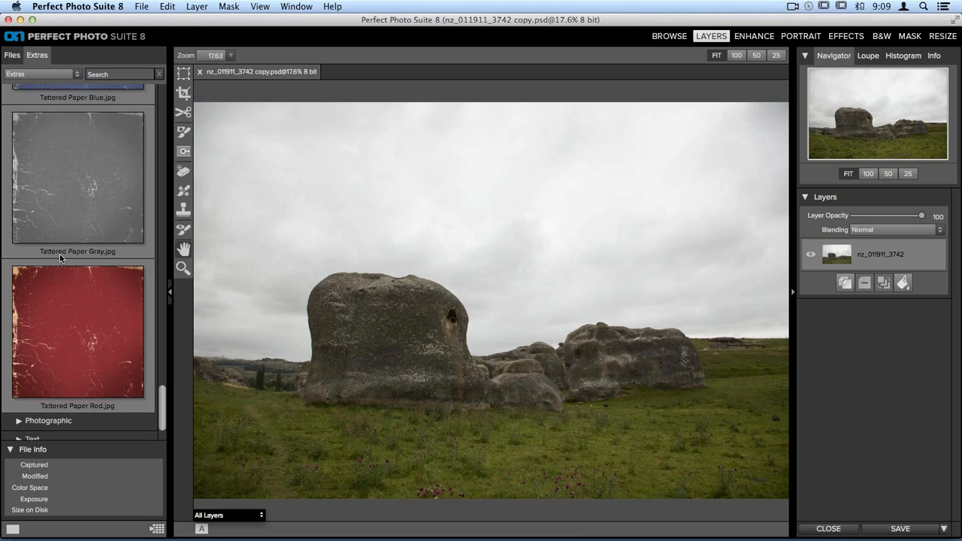
scroll(60, 258, "down", 1)
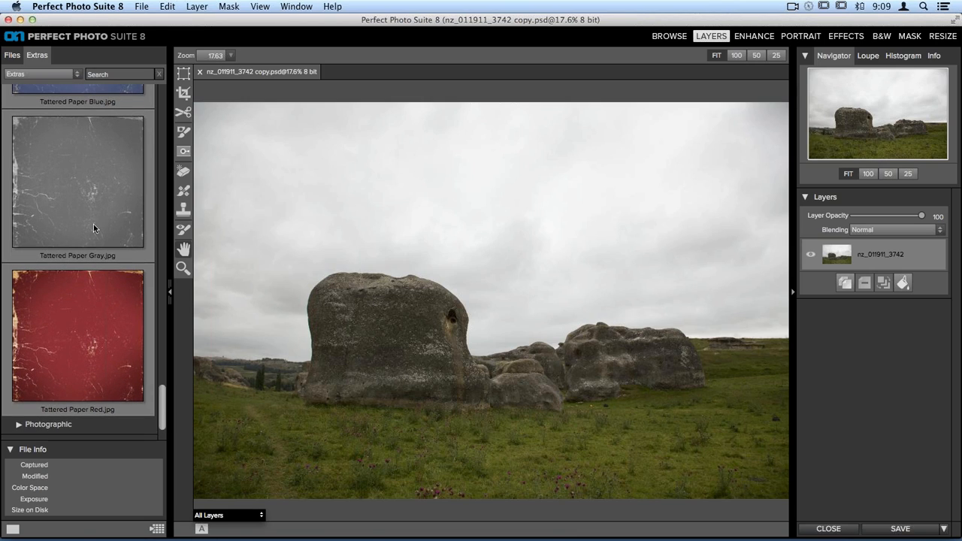
scroll(90, 224, "up", 6)
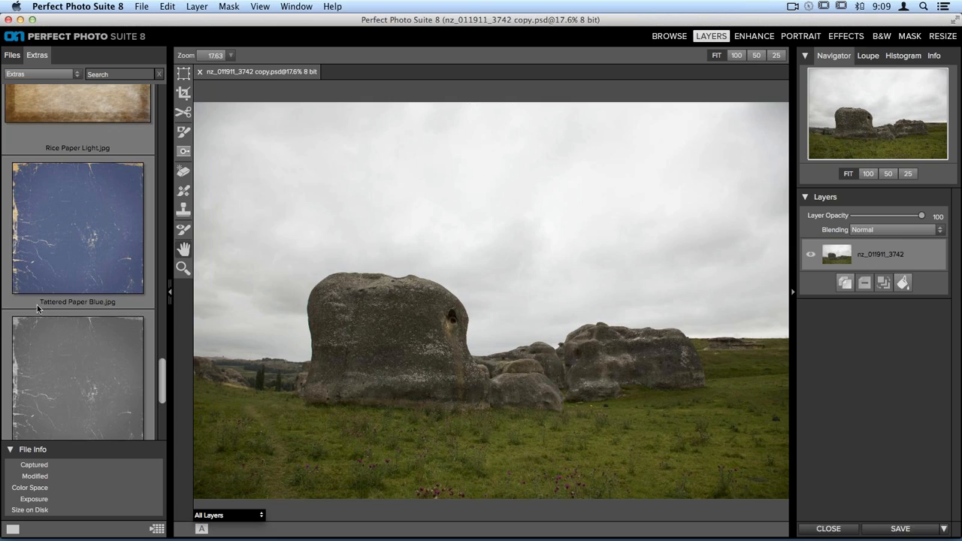
left_click(91, 253)
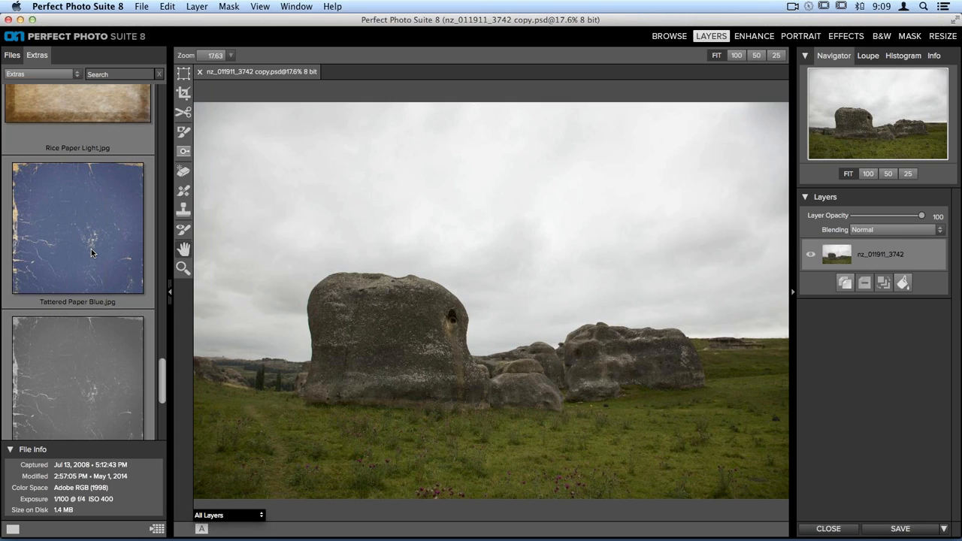
double_click(91, 253)
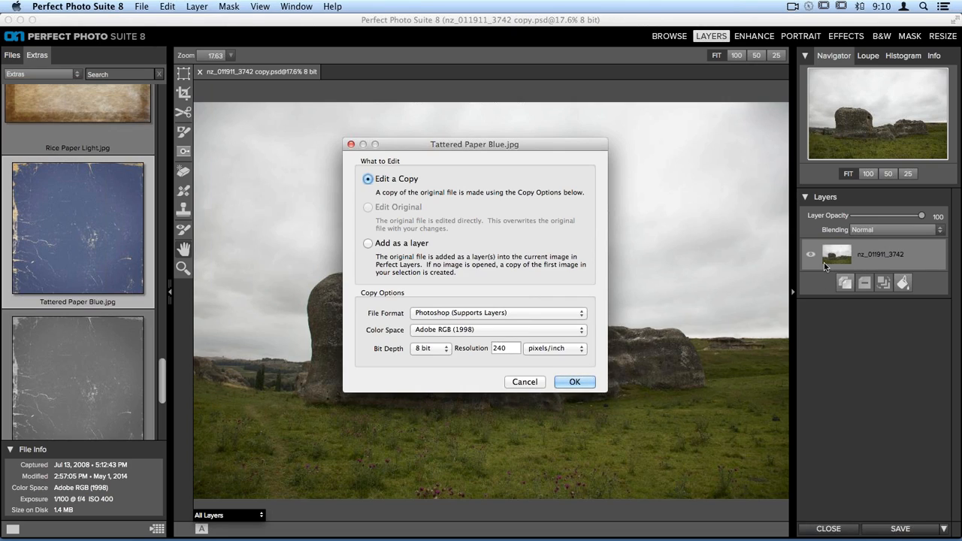
left_click(392, 245)
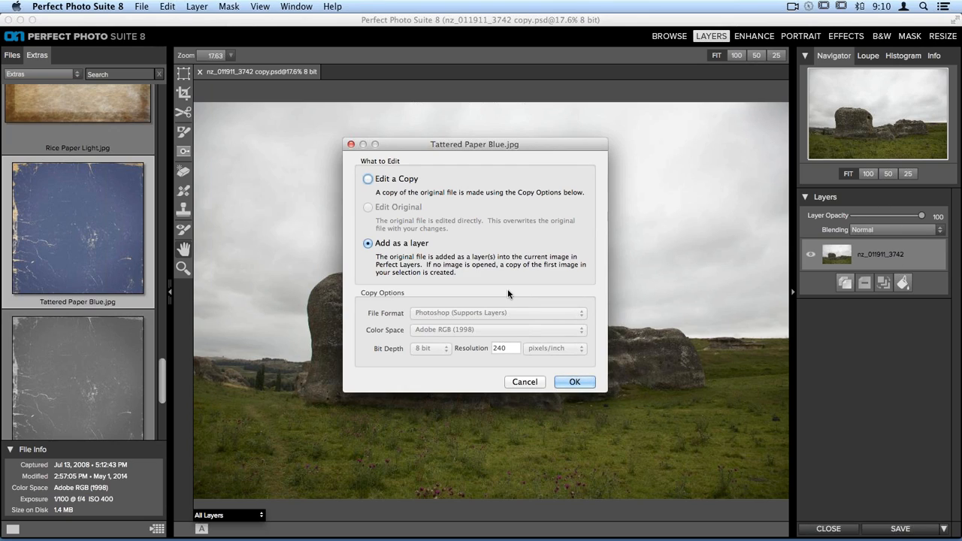
left_click(561, 381)
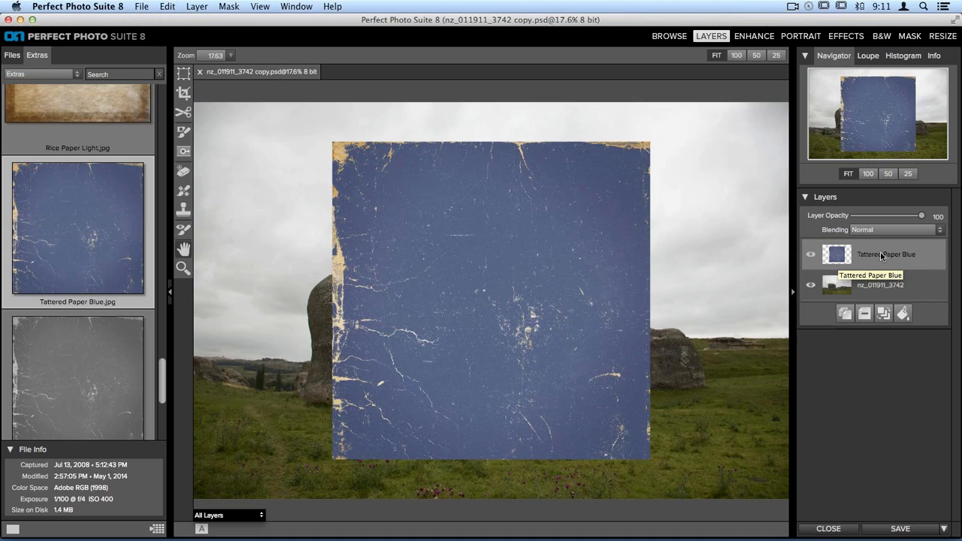
Move the Tattered Paper Blue layer beneath the photo layer and back above it, ending with the texture layer selected
left_click_drag(841, 256, 837, 288)
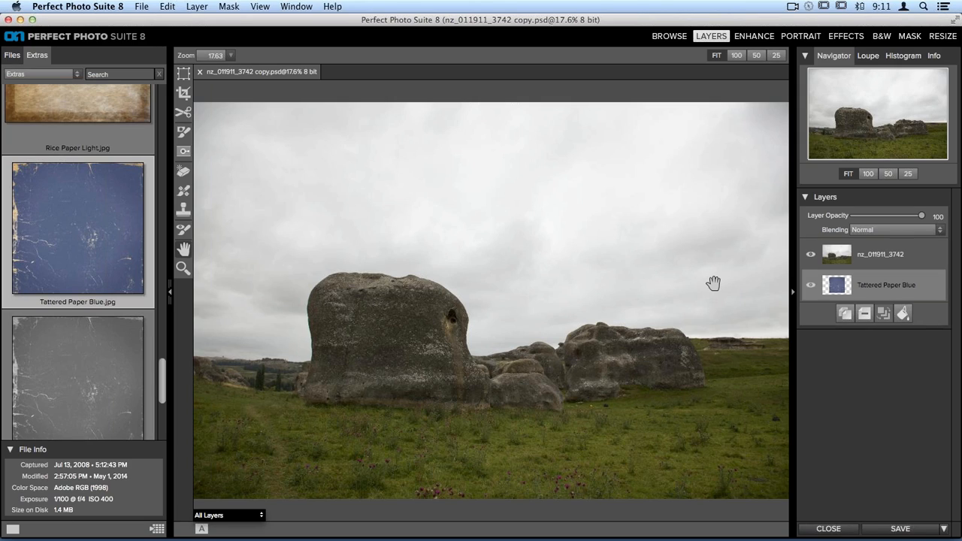
left_click_drag(837, 292, 836, 257)
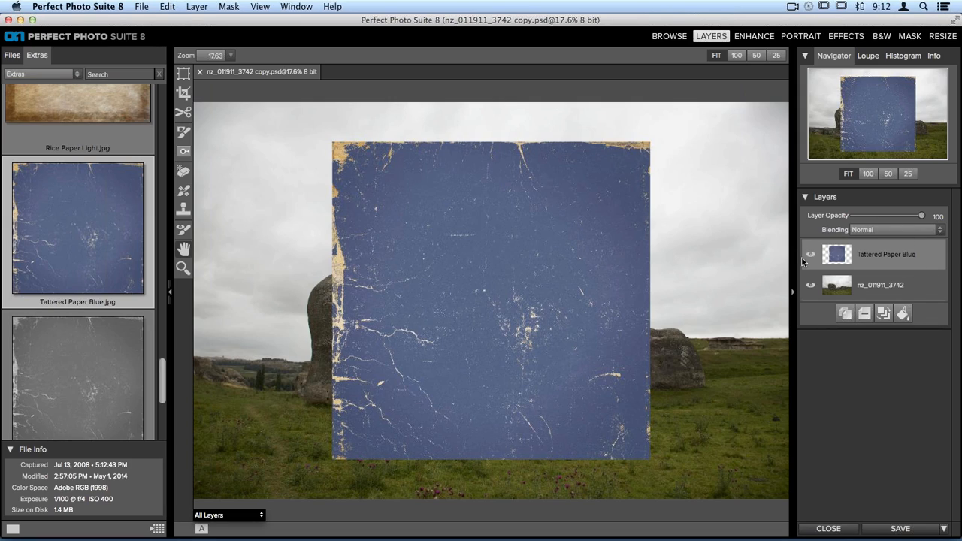
left_click(837, 289)
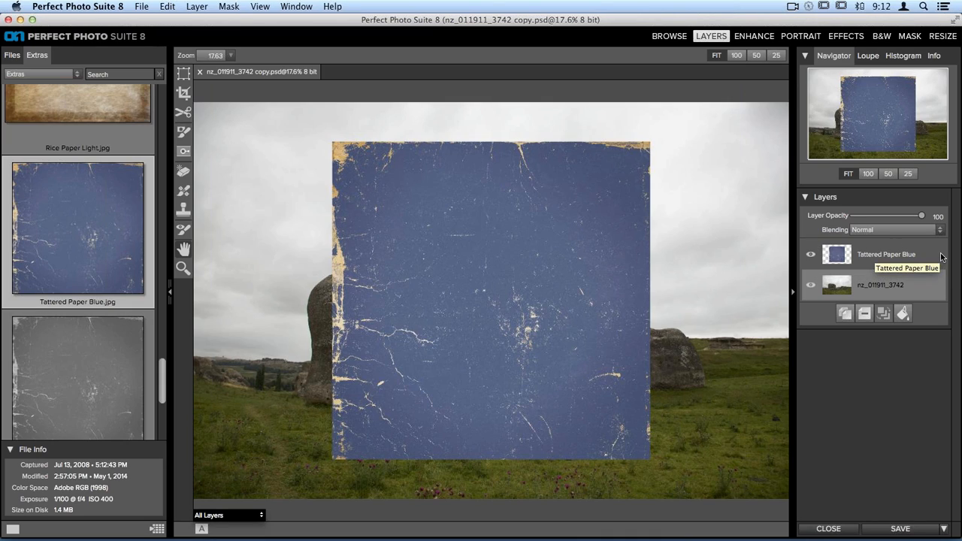
left_click(853, 257)
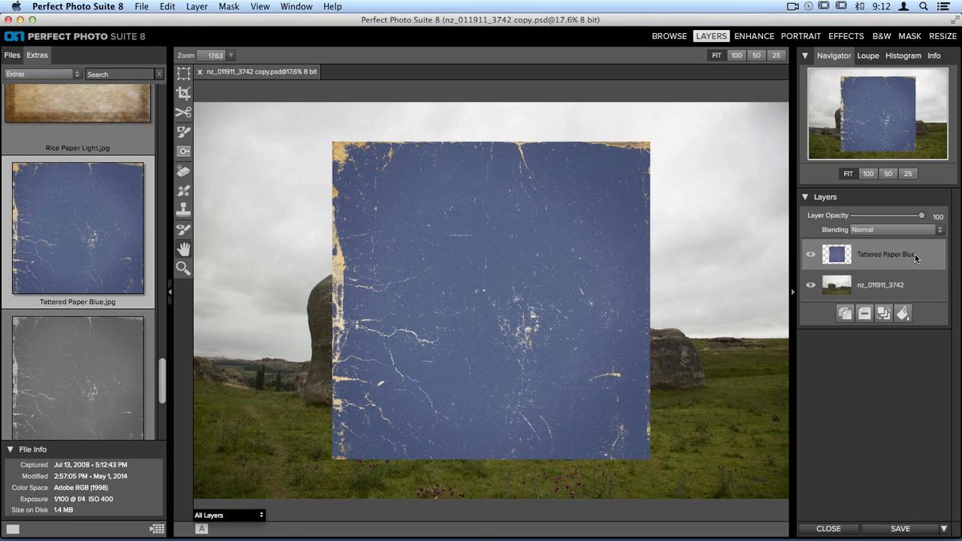
Duplicate the Tattered Paper Blue layer and delete the duplicate
left_click(846, 314)
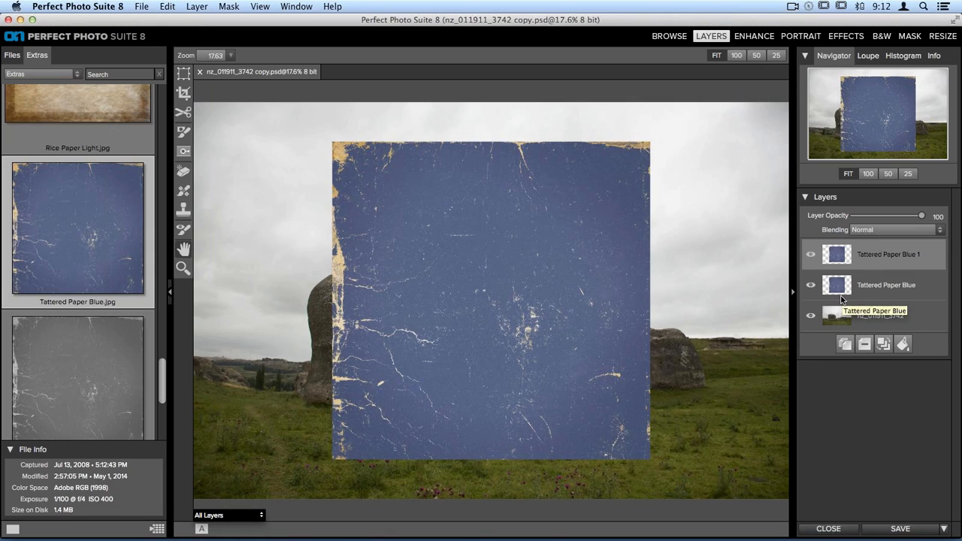
left_click(866, 345)
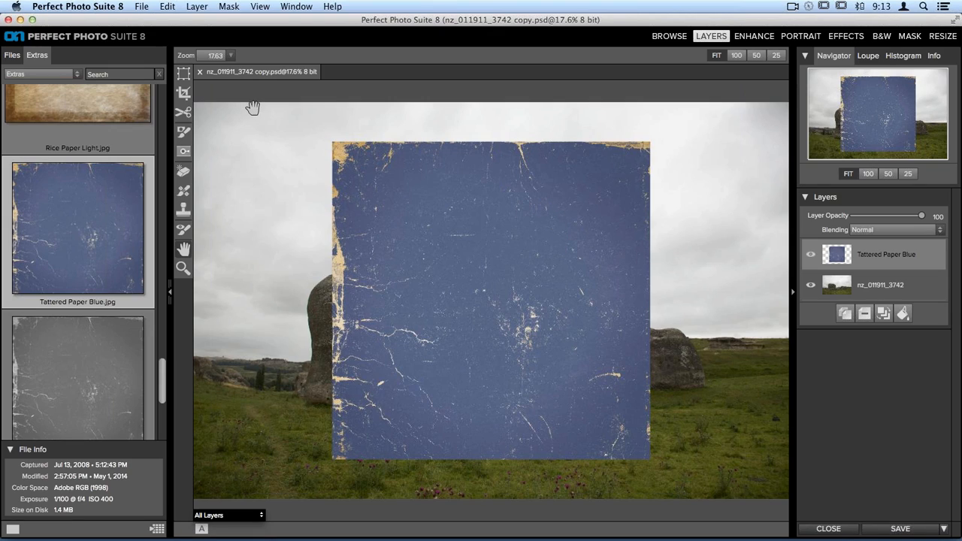
Enlarge the Tattered Paper Blue layer to about 4259 by 3323 pixels and centre it over the photo
left_click(185, 82)
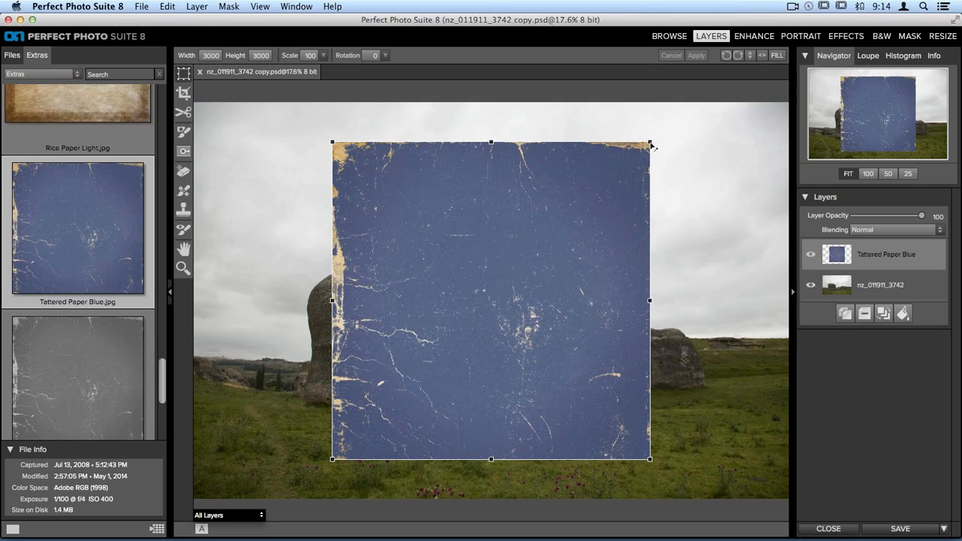
left_click_drag(651, 143, 786, 111)
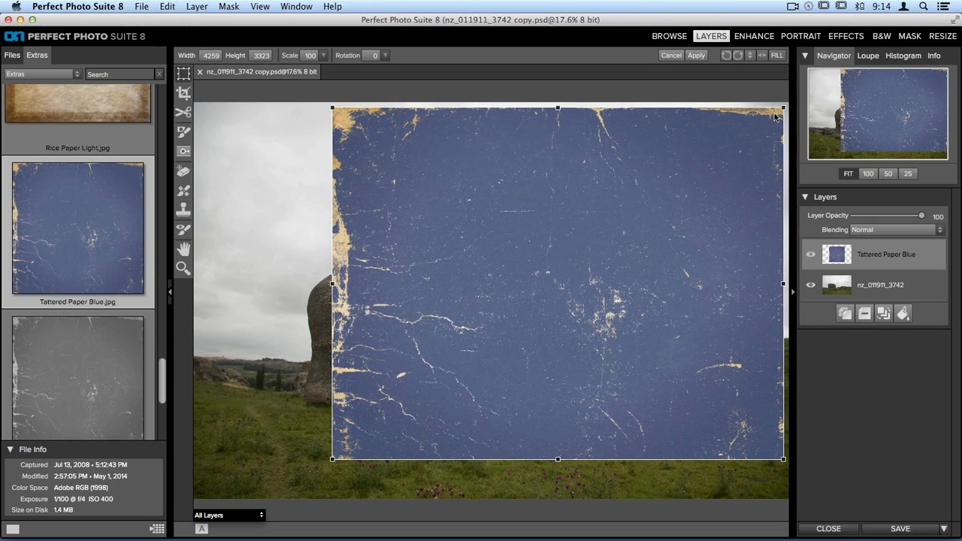
left_click_drag(730, 181, 670, 197)
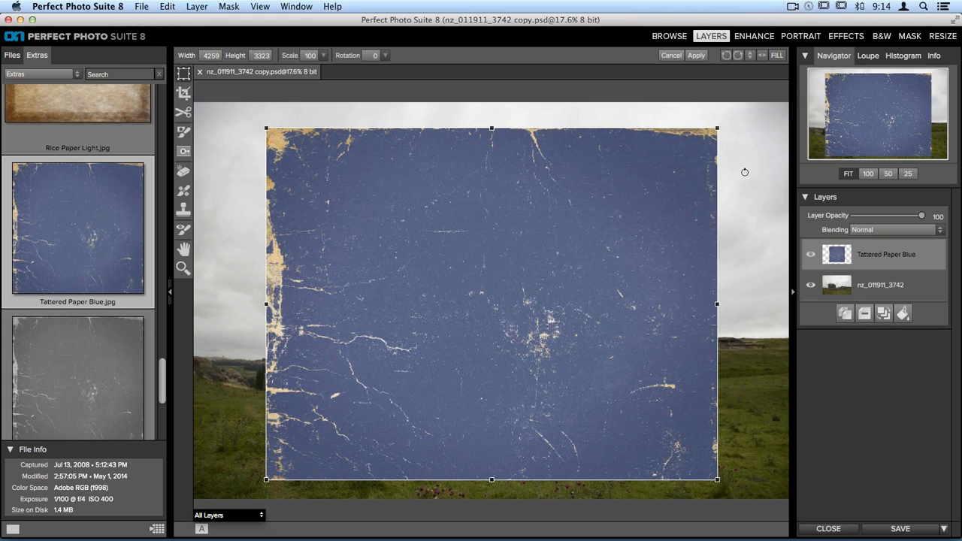
Rotate the Tattered Paper Blue layer about 89 degrees clockwise and turn it back to 0 degrees
left_click_drag(745, 185, 541, 409)
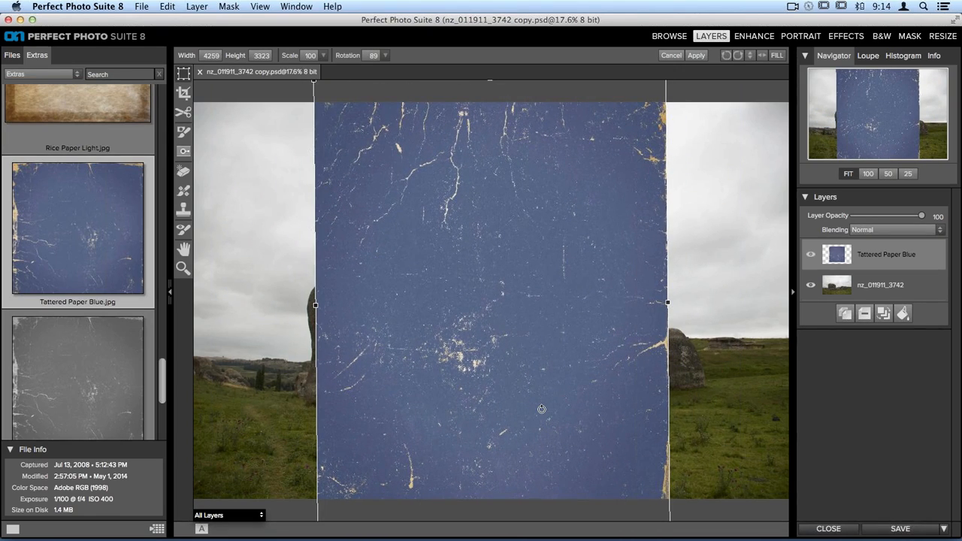
left_click_drag(542, 409, 718, 201)
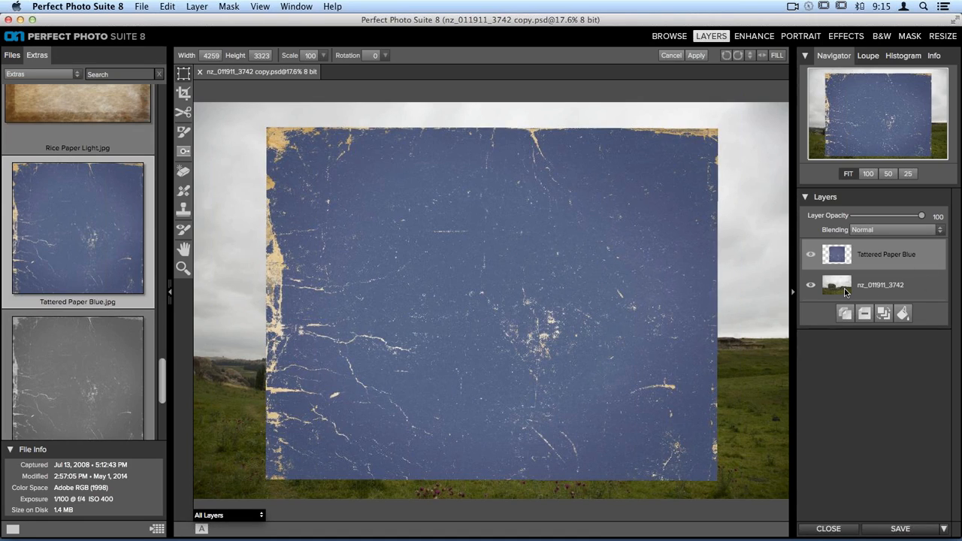
Try to stretch the Tattered Paper Blue layer over the photo to about 5502 by 3626 pixels, then refit it, and discard the transform
left_click_drag(516, 209, 461, 196)
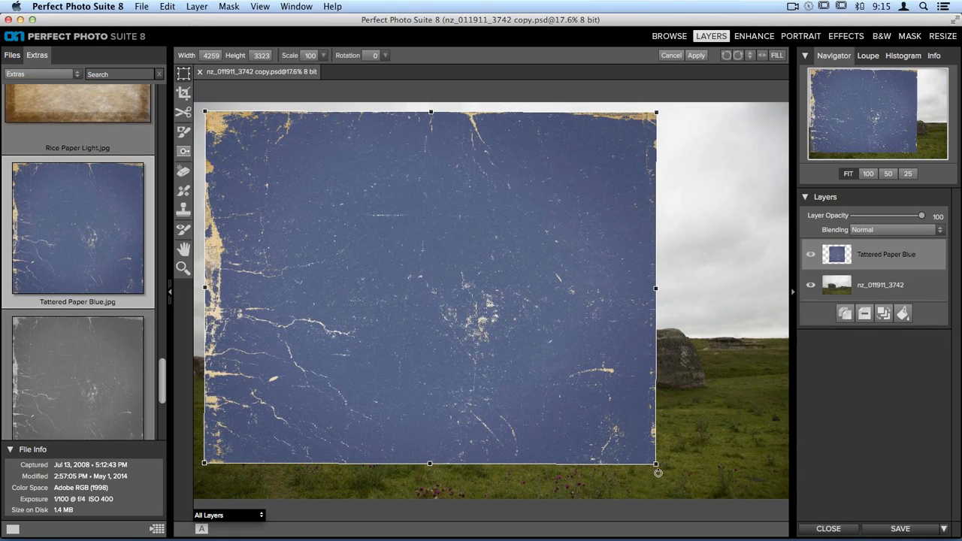
left_click_drag(656, 467, 788, 498)
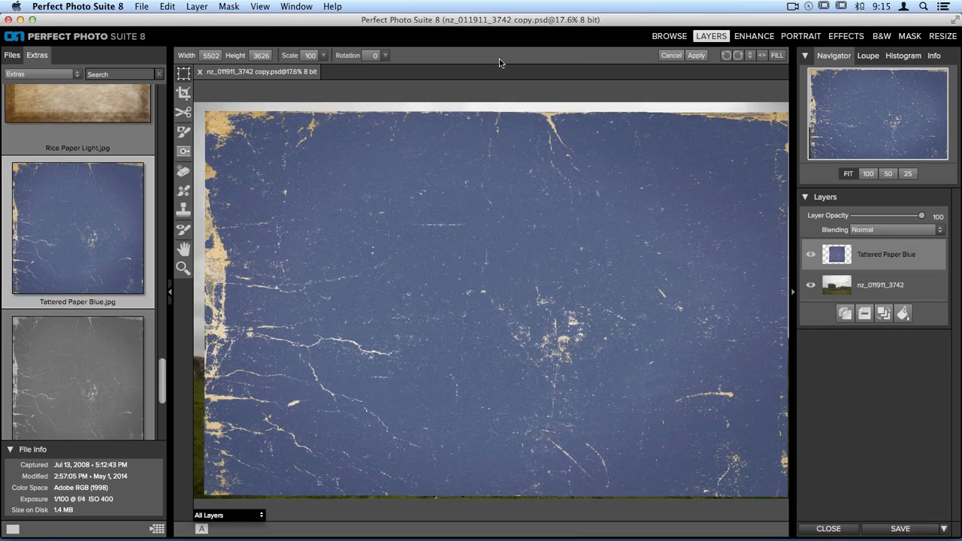
left_click(777, 55)
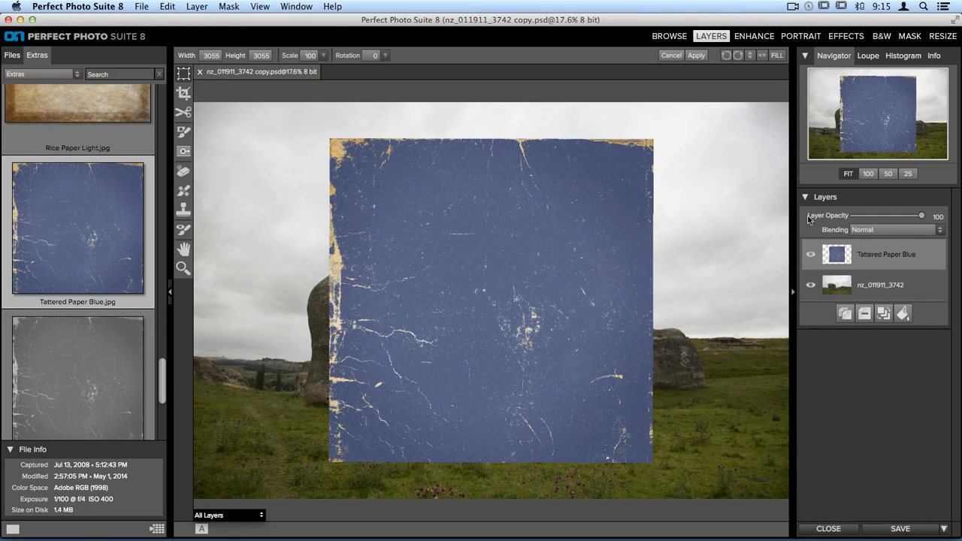
left_click(776, 57)
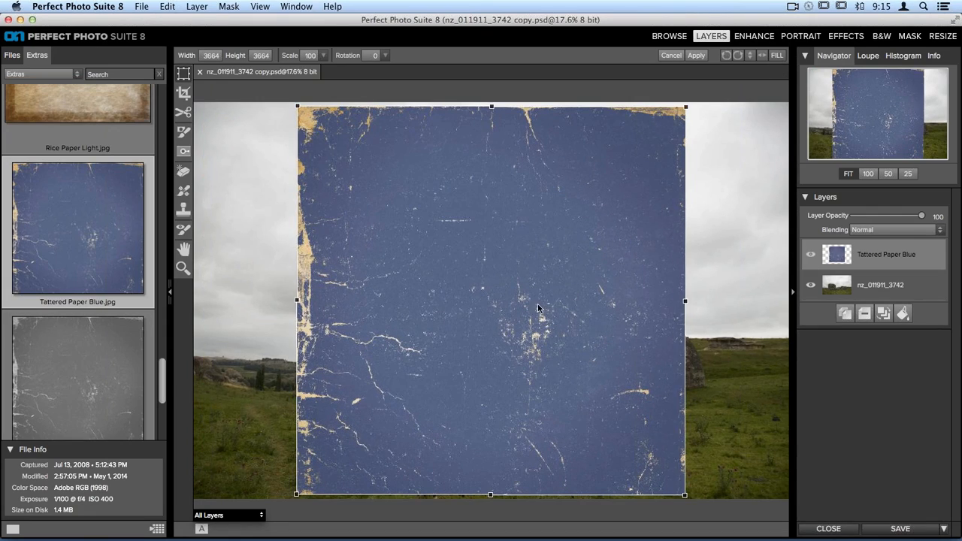
left_click(696, 58)
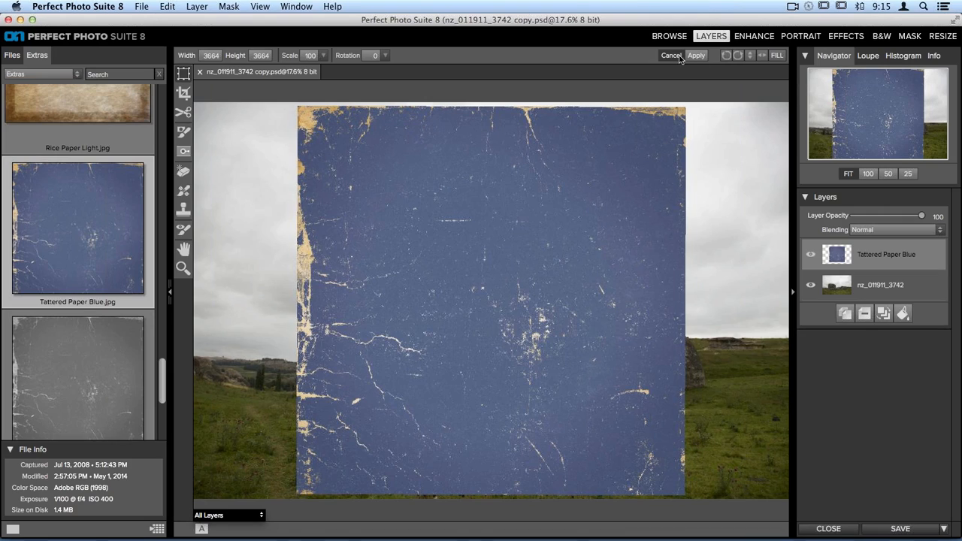
left_click(678, 57)
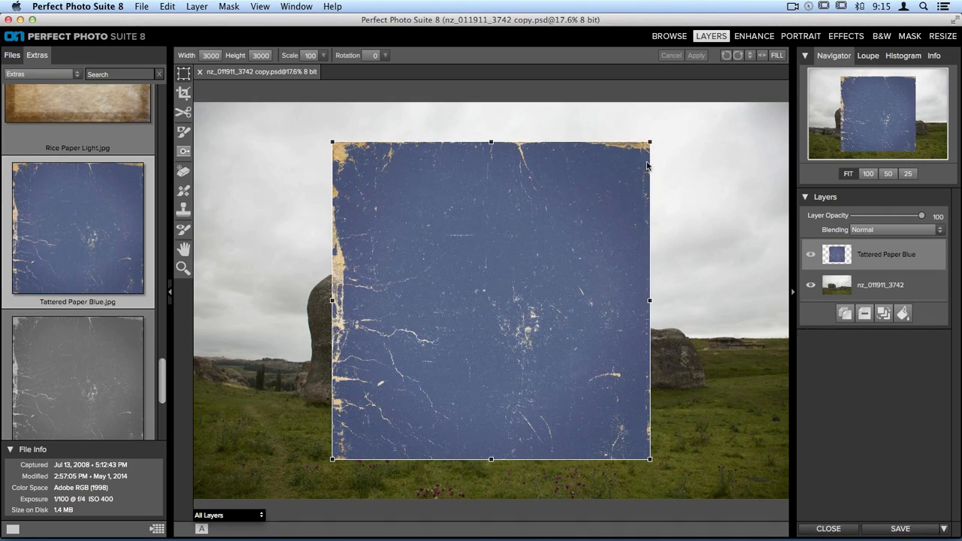
Try the Fill option on the Tattered Paper Blue layer to cover the whole canvas, cancelling the transform each time
left_click(777, 56)
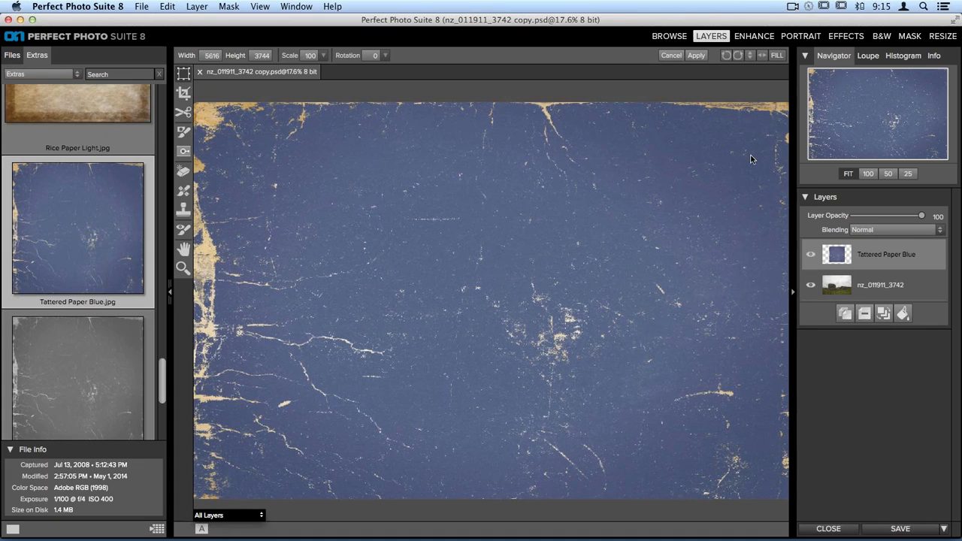
left_click(672, 55)
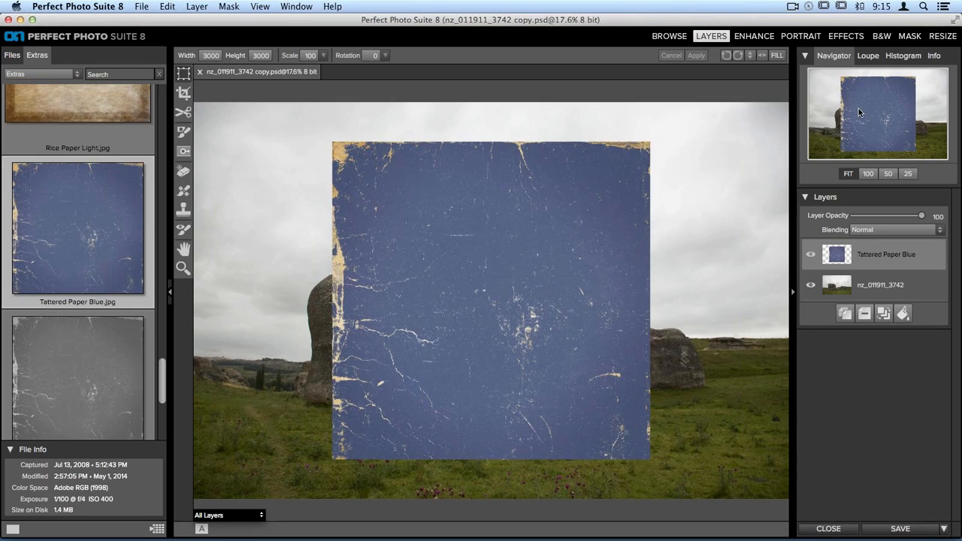
left_click(776, 55)
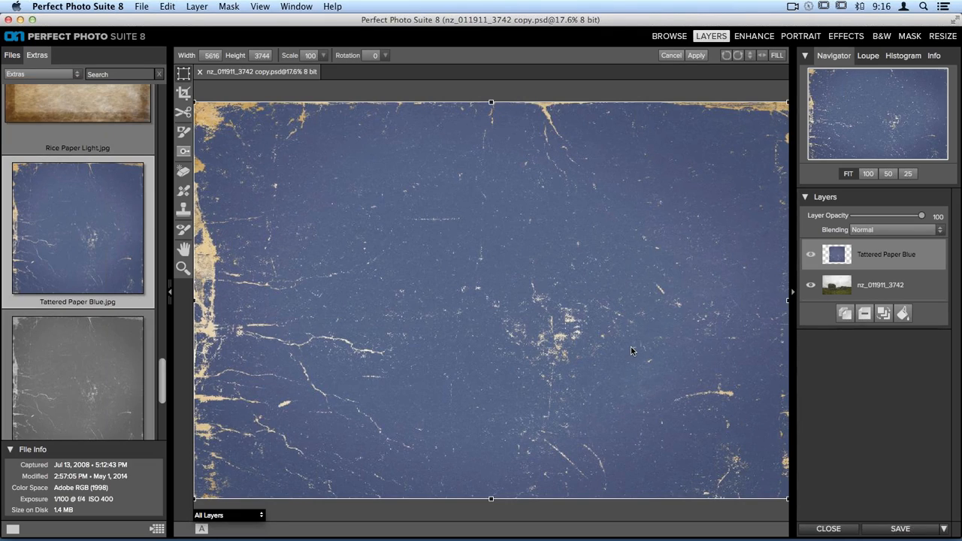
left_click(668, 56)
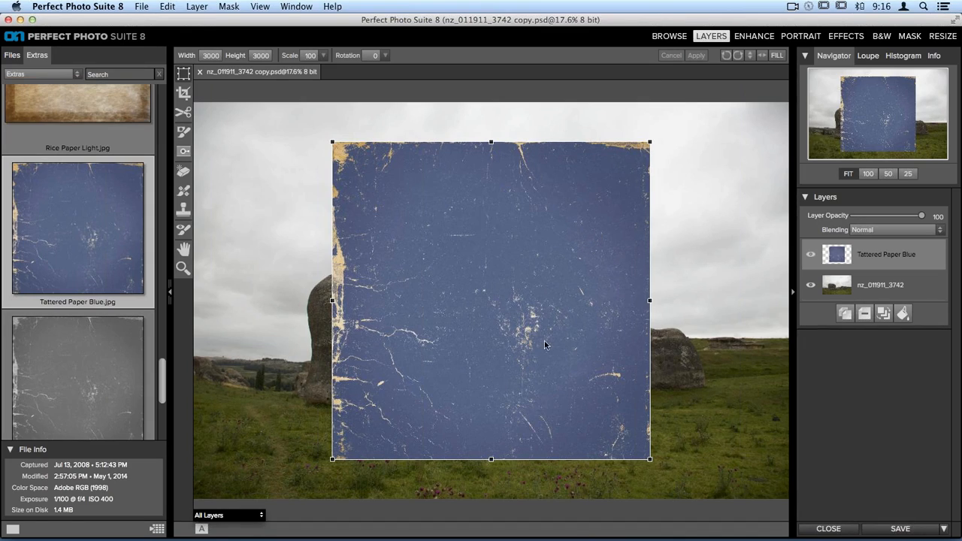
Try to move and freely resize the Tattered Paper Blue layer to about 3618 by 3436 pixels, and cancel the transform
left_click_drag(548, 277, 490, 292)
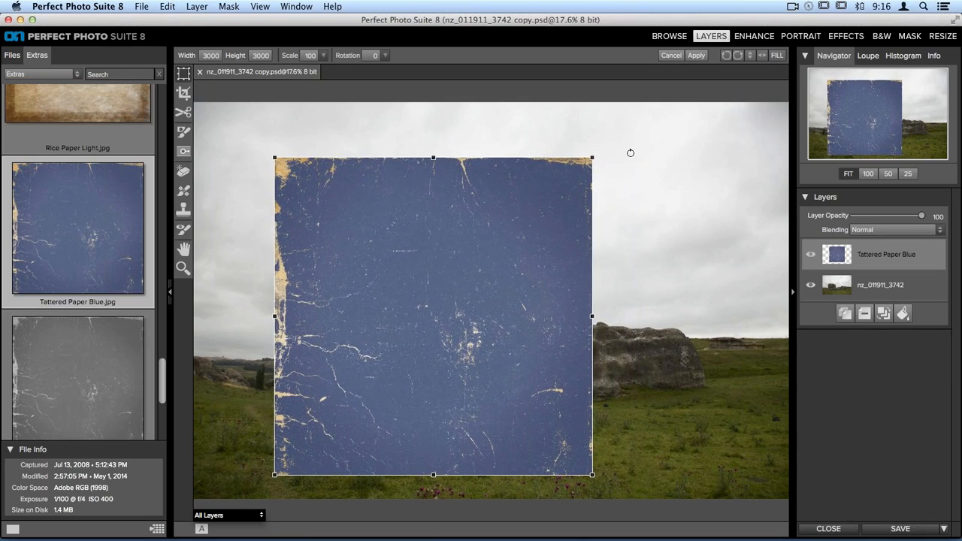
left_click_drag(592, 160, 661, 115)
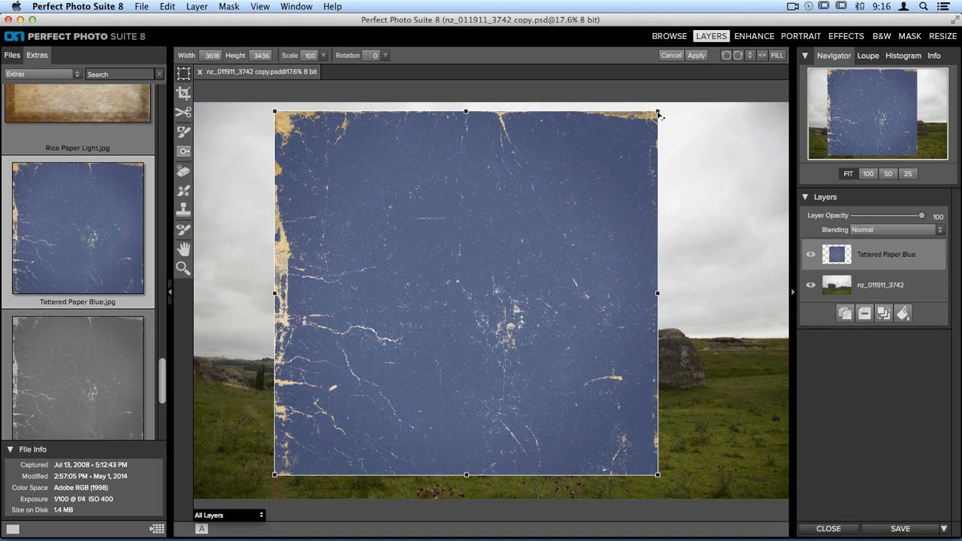
left_click_drag(660, 115, 528, 198)
left_click(671, 54)
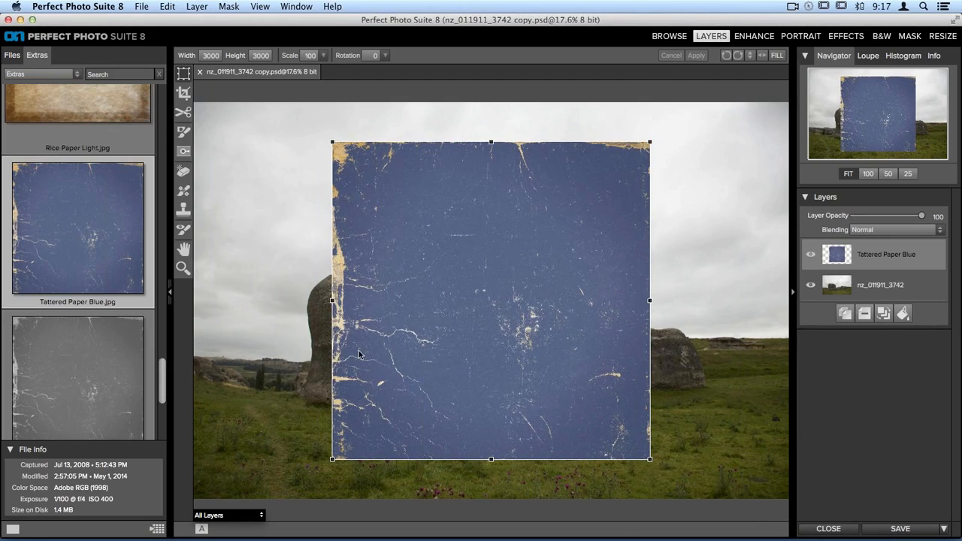
Try to scale the Tattered Paper Blue layer proportionally to about 4157 by 4157 pixels over the photo, and cancel the transform
left_click_drag(556, 253, 500, 287)
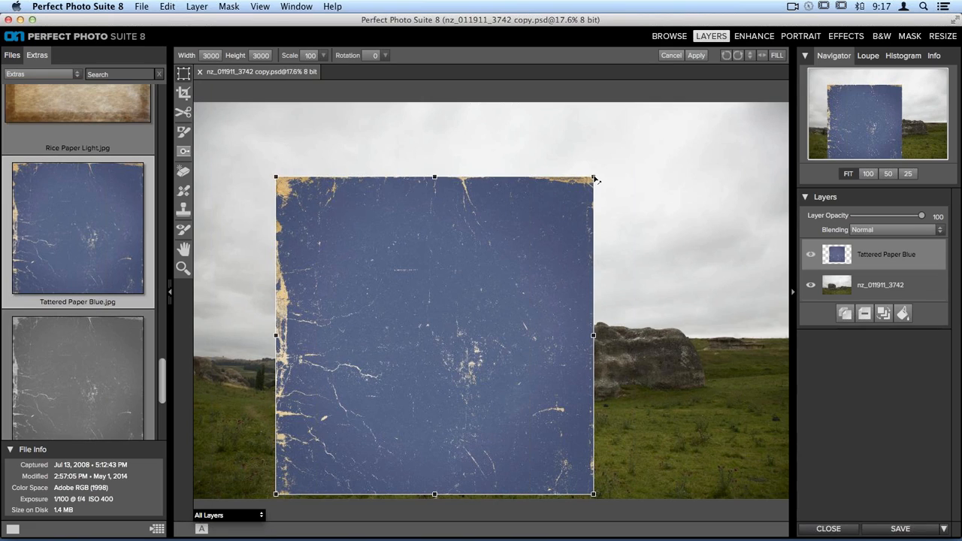
mouse_move(596, 178)
left_mouse_down()
mouse_move(634, 134)
mouse_move(591, 182)
left_mouse_up()
left_click_drag(508, 192, 534, 207)
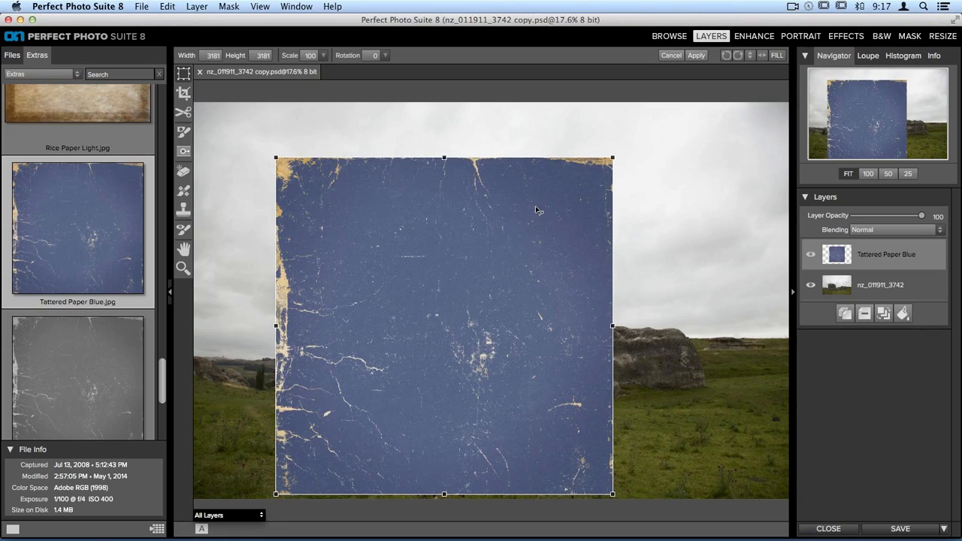
left_click_drag(536, 206, 630, 178)
left_click_drag(529, 281, 456, 291)
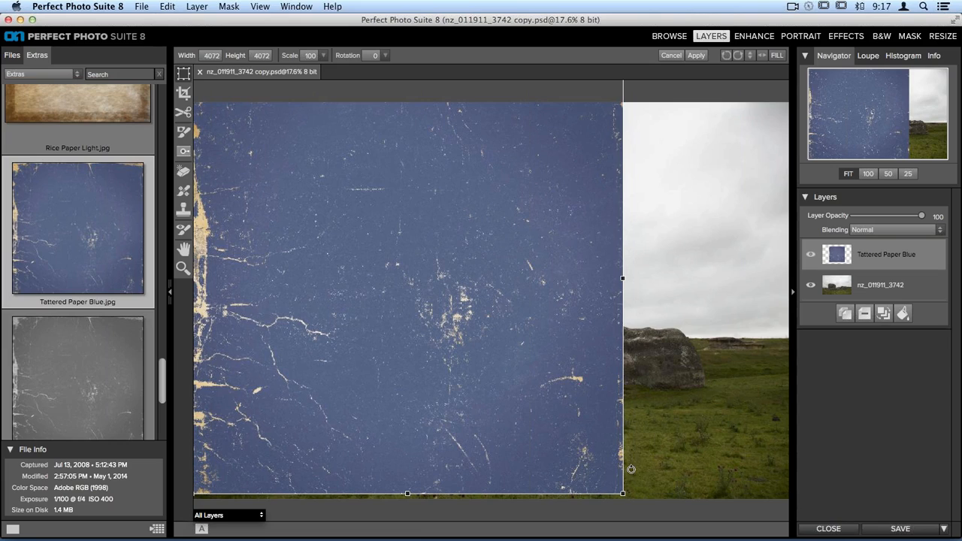
left_click_drag(623, 494, 631, 502)
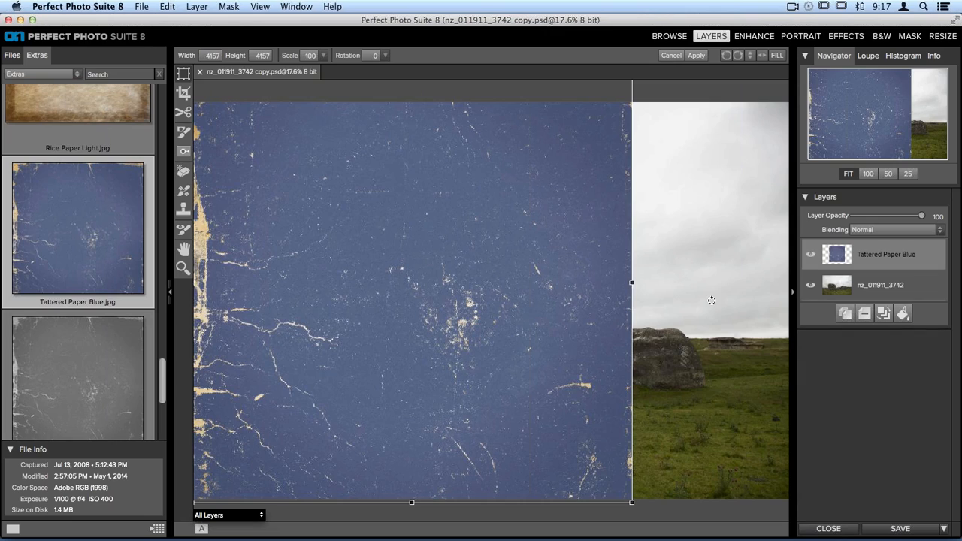
left_click(670, 56)
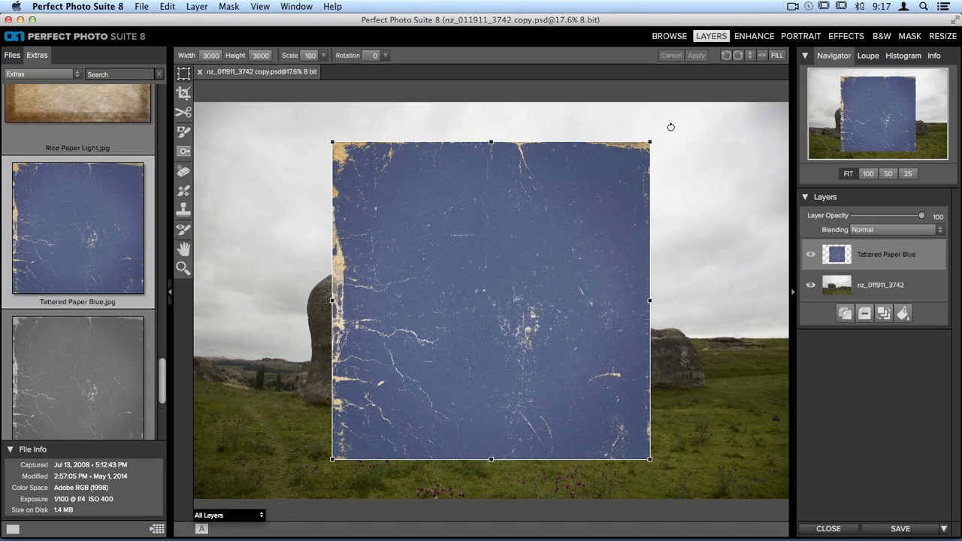
Try to shrink the Tattered Paper Blue layer to about 640 by 640 pixels on the large rock, and cancel the transform
left_click_drag(651, 144, 402, 388)
left_click_drag(365, 414, 413, 356)
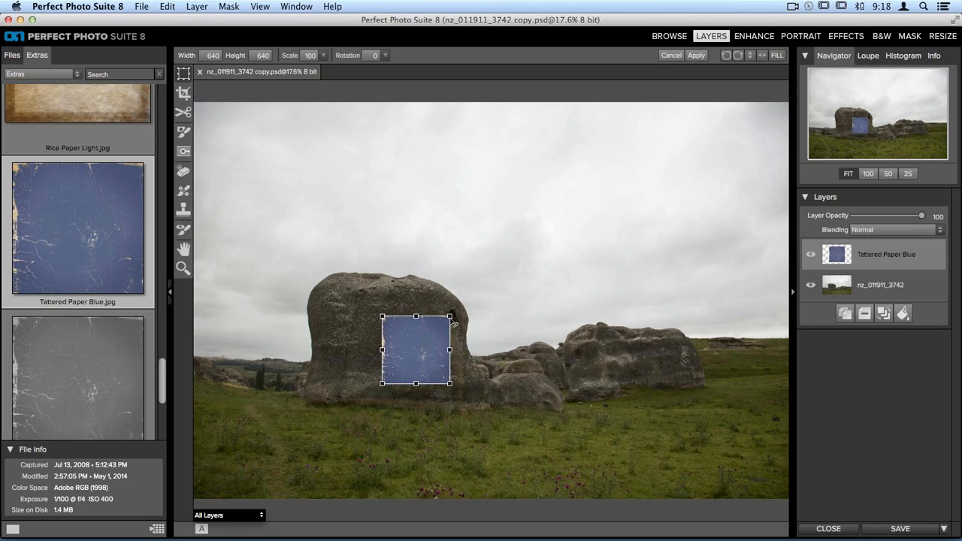
left_click(671, 55)
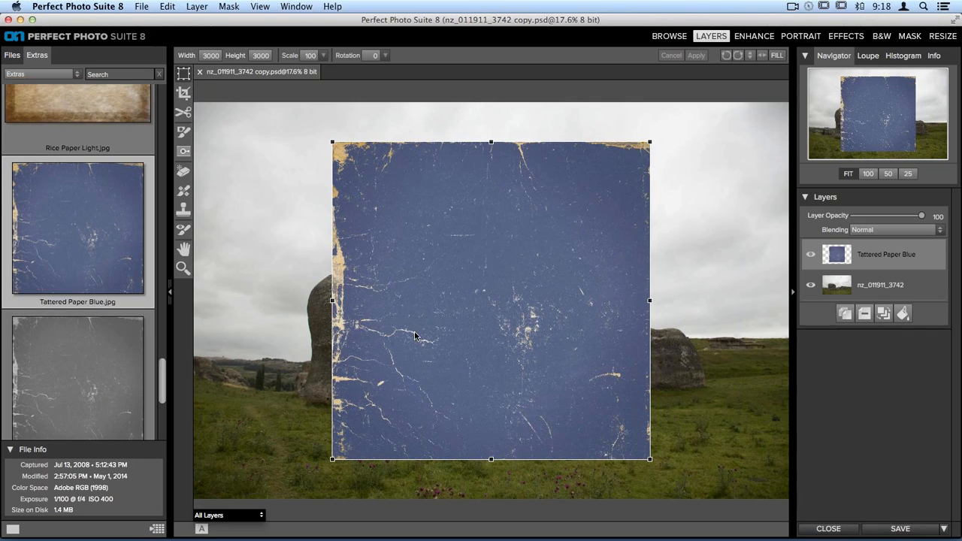
Fill the canvas with the Tattered Paper Blue layer at 5616 by 3744 pixels and apply the transform
left_click(778, 57)
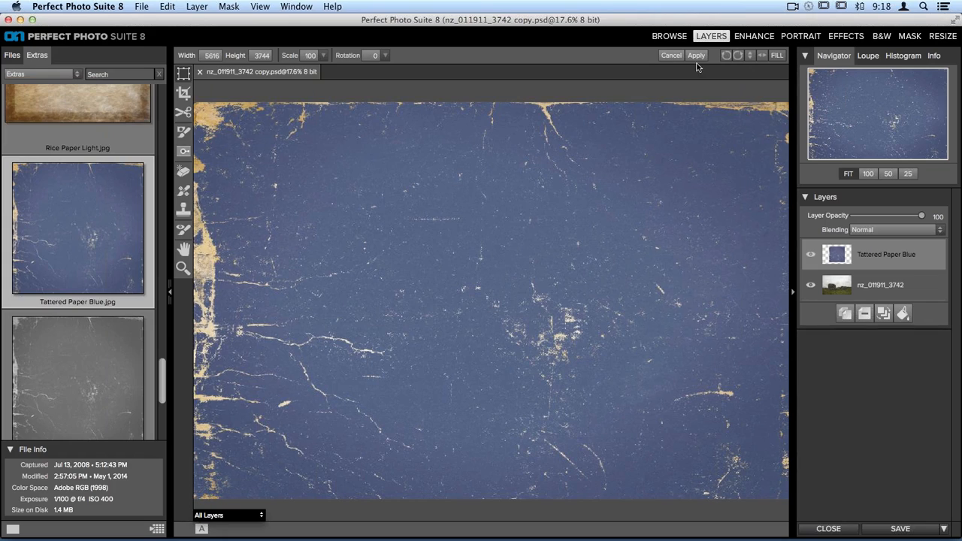
left_click(696, 56)
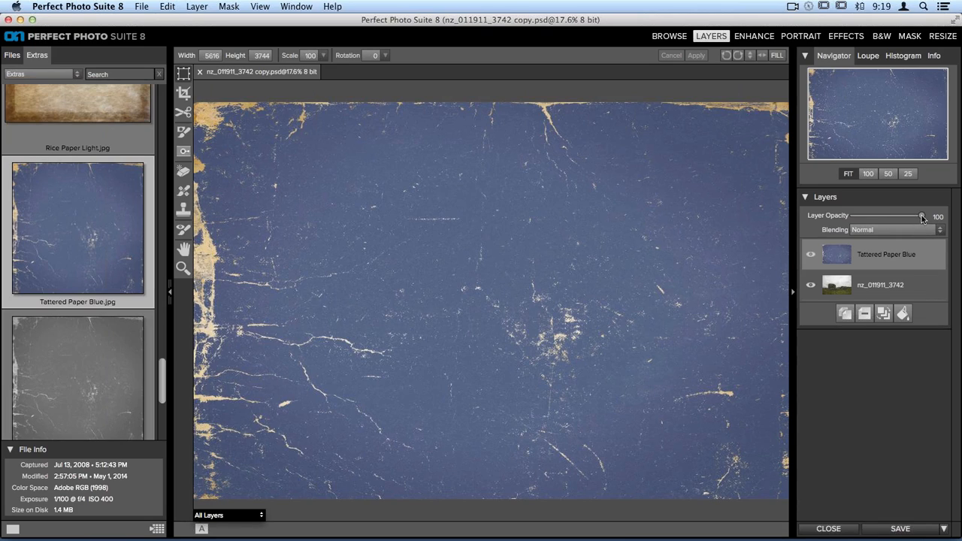
Try the Tattered Paper Blue layer at opacities of 0 and 23, and return it to 100
left_click_drag(923, 217, 834, 228)
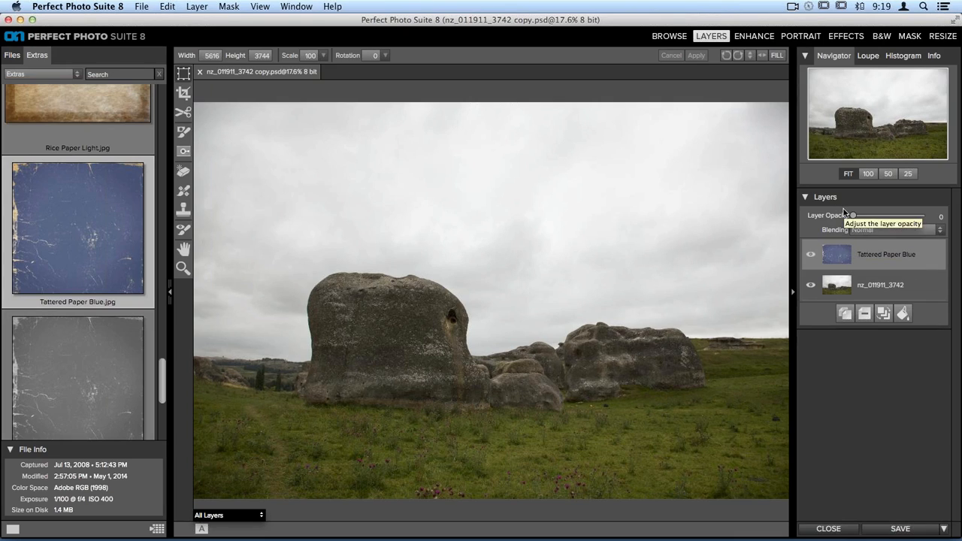
mouse_move(855, 216)
left_mouse_down()
mouse_move(939, 220)
mouse_move(939, 209)
mouse_move(918, 219)
mouse_move(869, 217)
left_mouse_up()
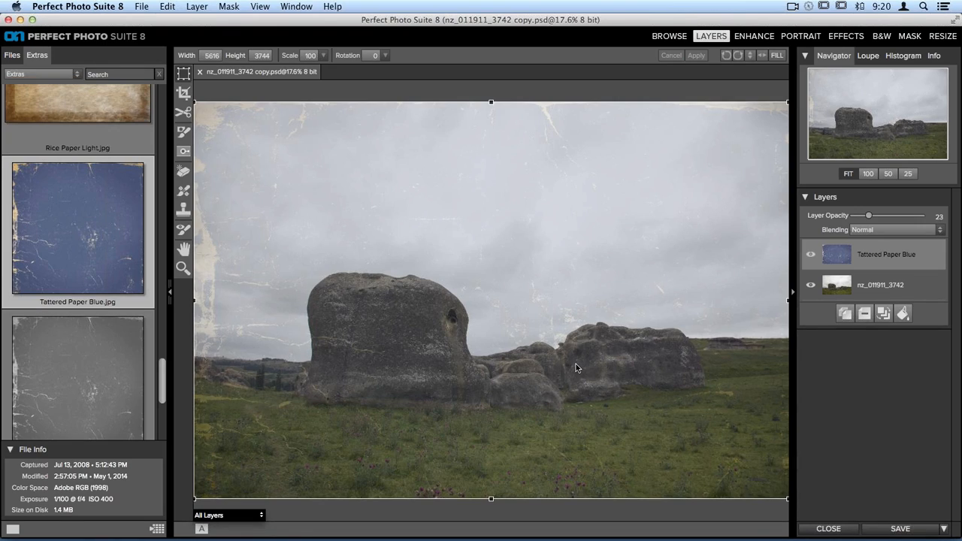
left_click_drag(870, 216, 950, 217)
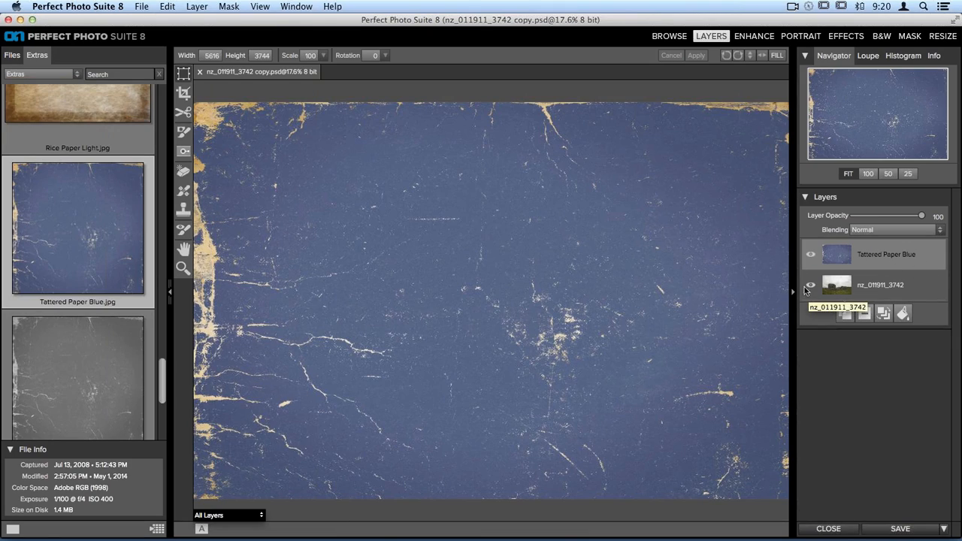
Blend the Tattered Paper Blue layer with Linear Burn at an opacity of 61, and compare the photo with the texture hidden and shown
left_click(871, 230)
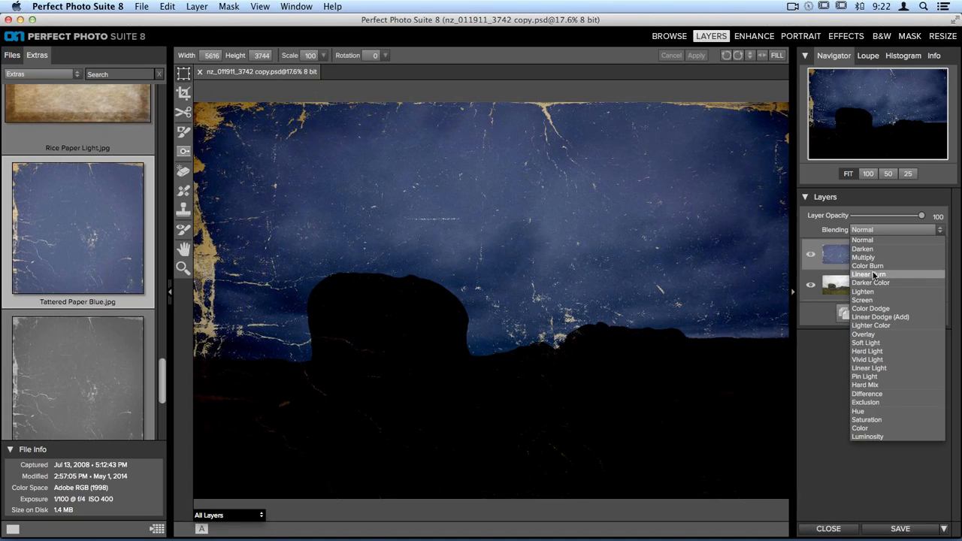
left_click(873, 275)
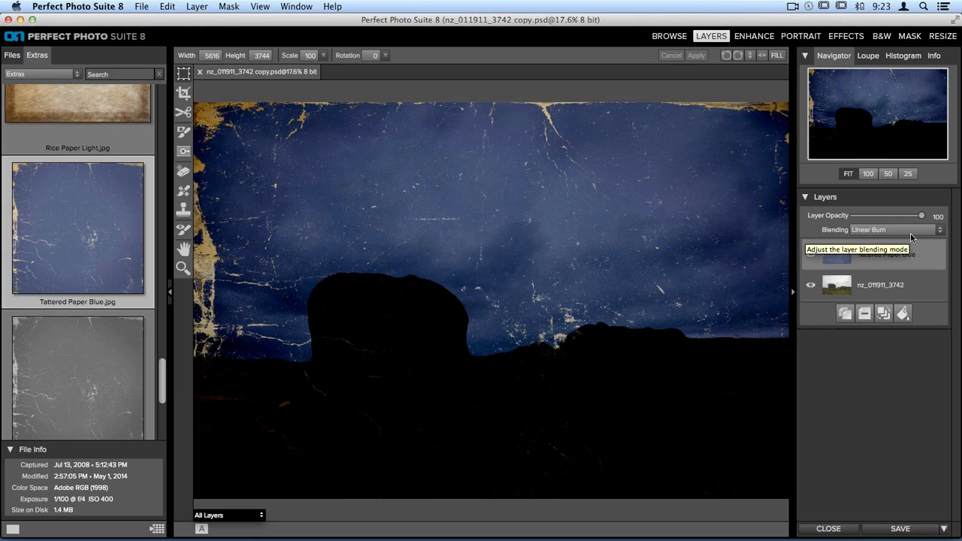
left_click_drag(922, 216, 895, 218)
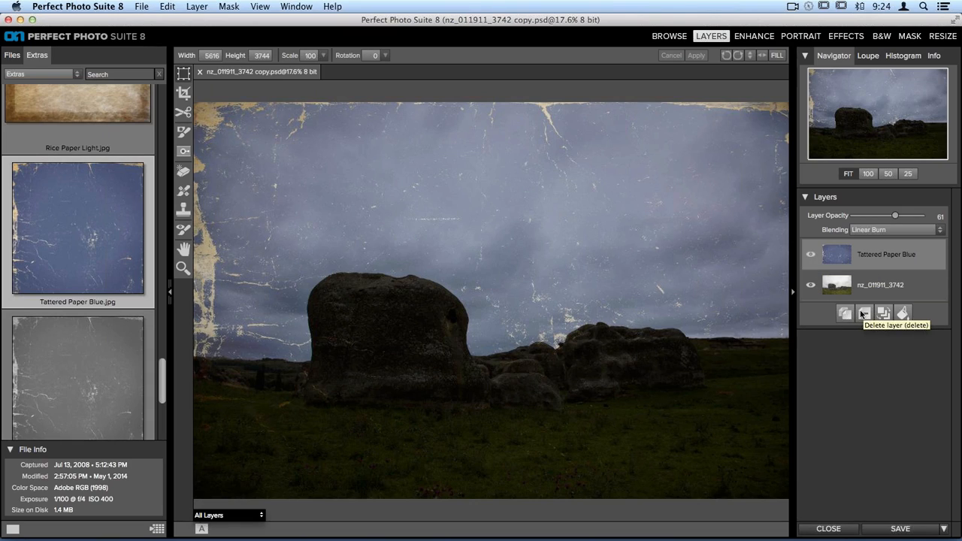
left_click(812, 257)
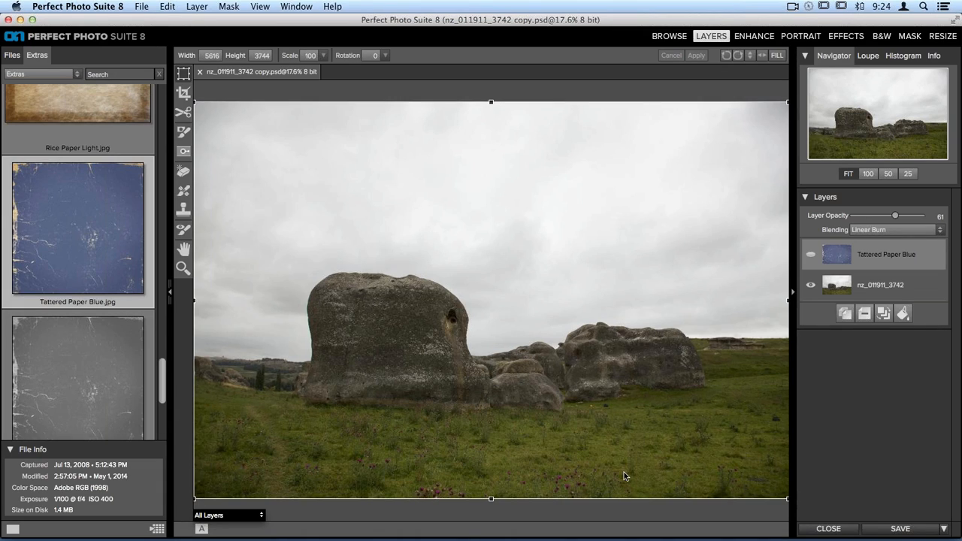
left_click(811, 255)
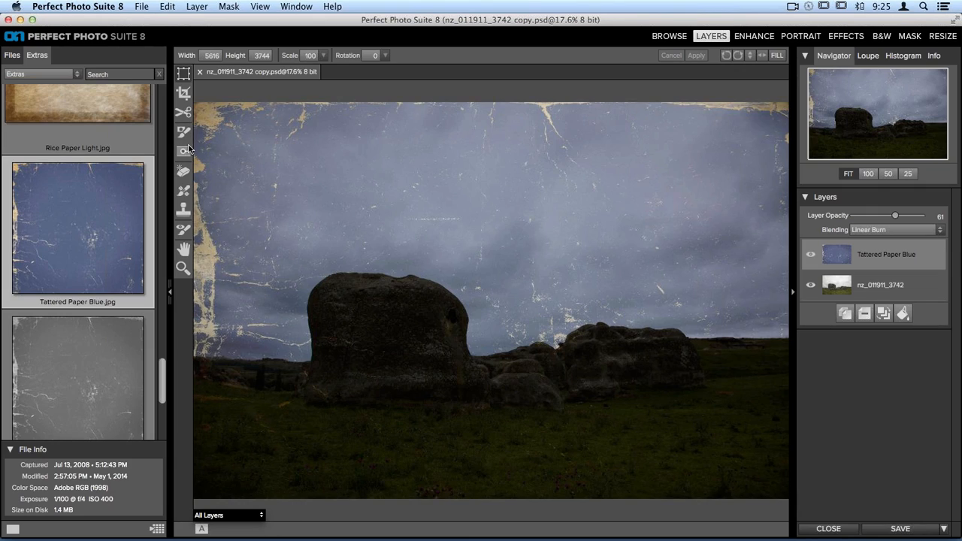
Activate the masking brush and switch its mode to Paint In and back to Paint Out
left_click(183, 132)
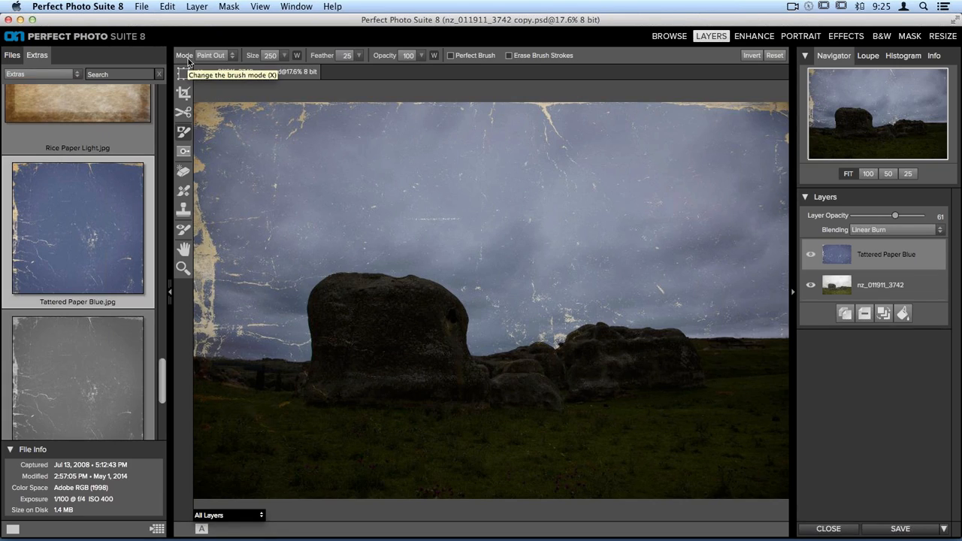
left_click(234, 55)
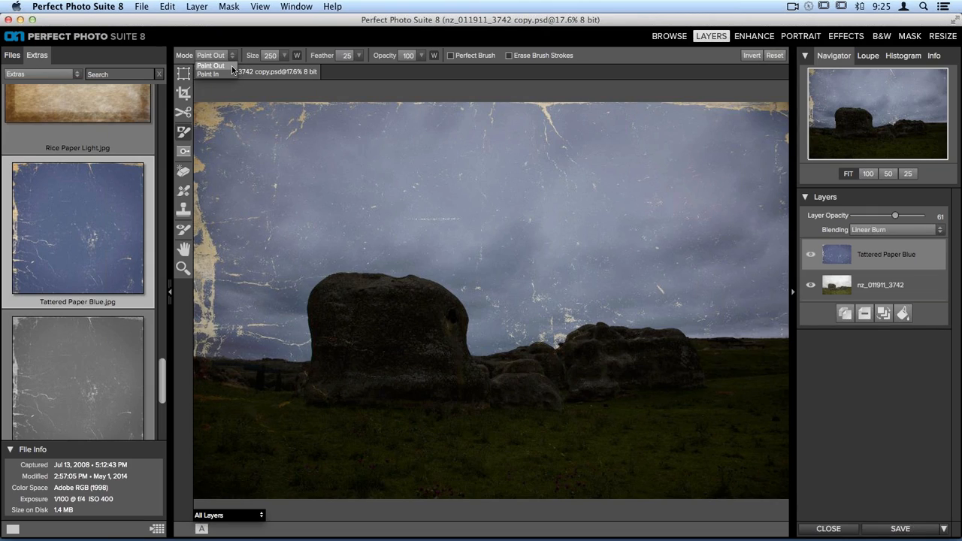
left_click(223, 114)
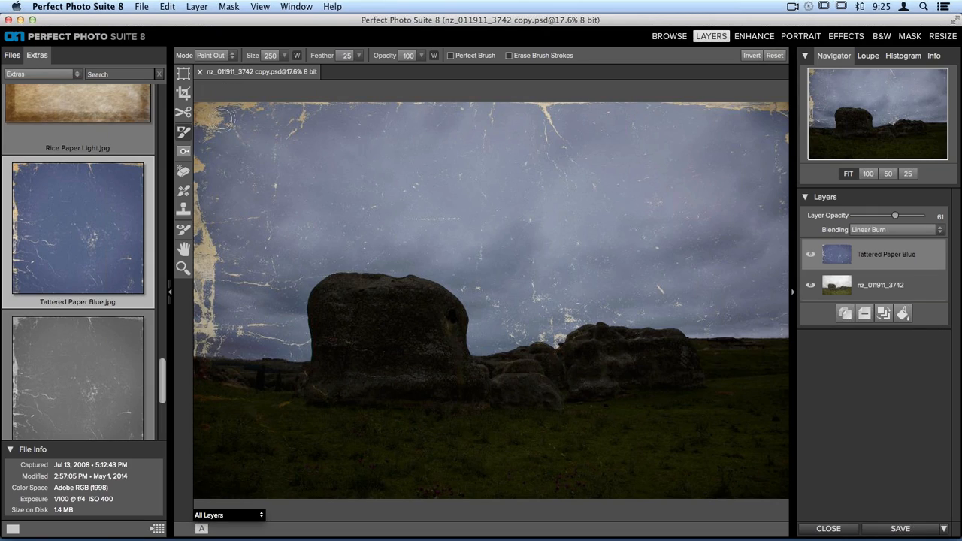
left_click(233, 58)
left_click(222, 72)
left_click(229, 56)
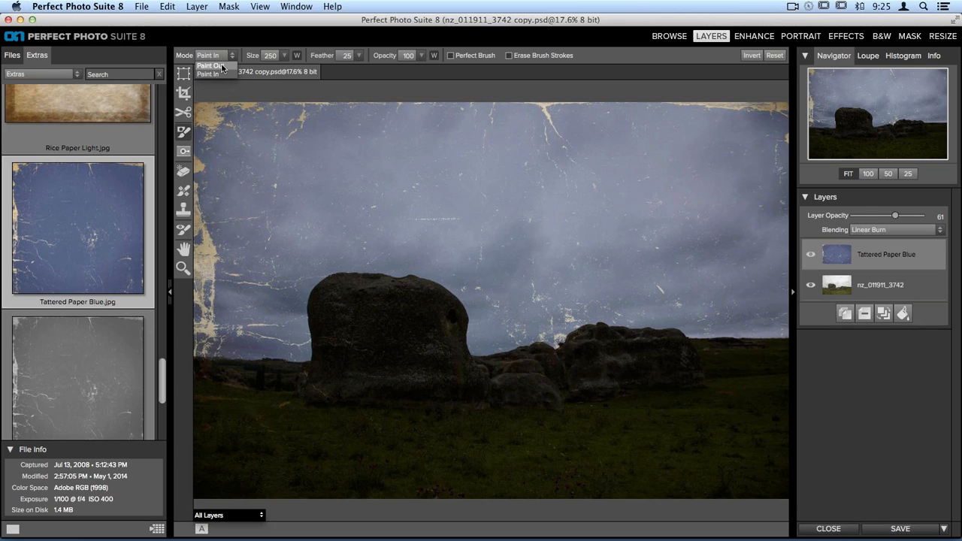
left_click(218, 65)
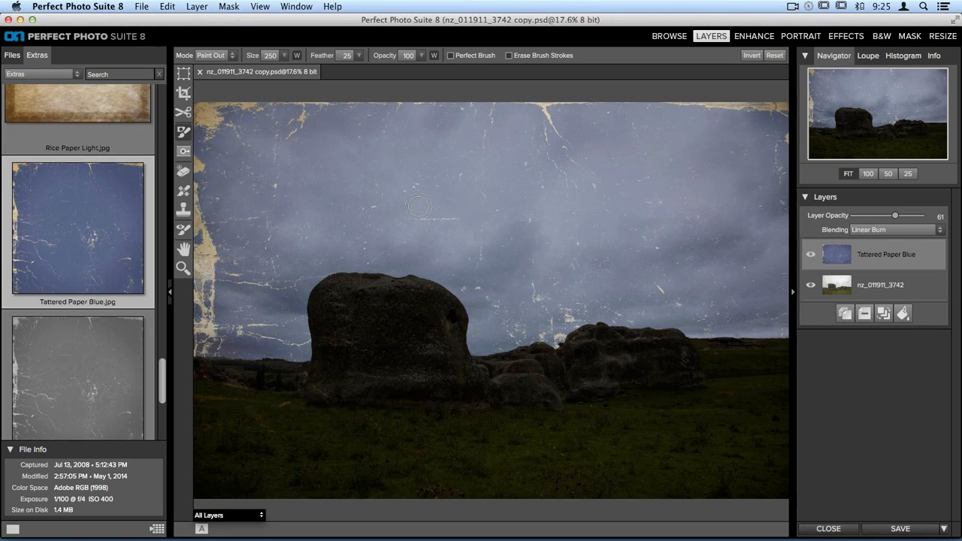
Set the masking brush to size 700 and feather 0, and paint out a vertical strip from the sky over the large rock
left_click(285, 55)
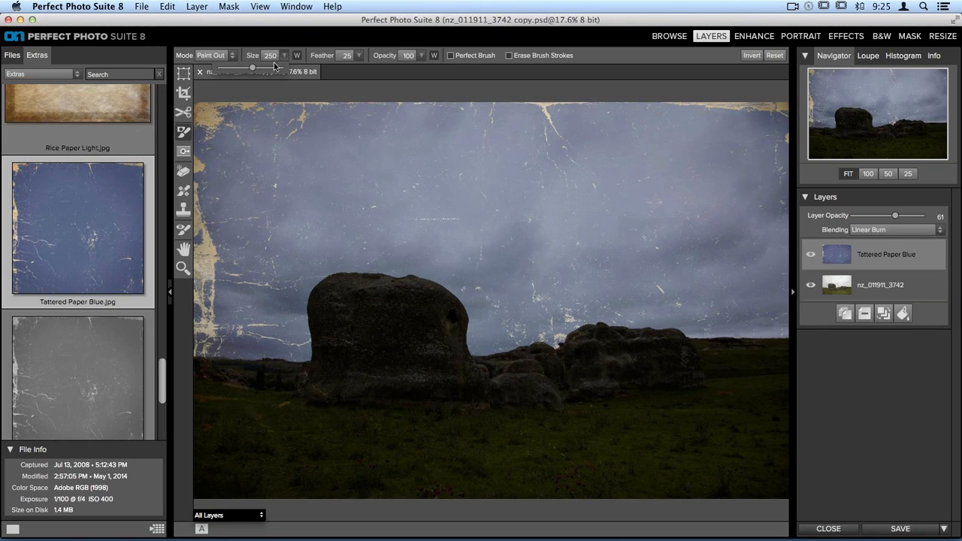
left_click_drag(251, 68, 272, 68)
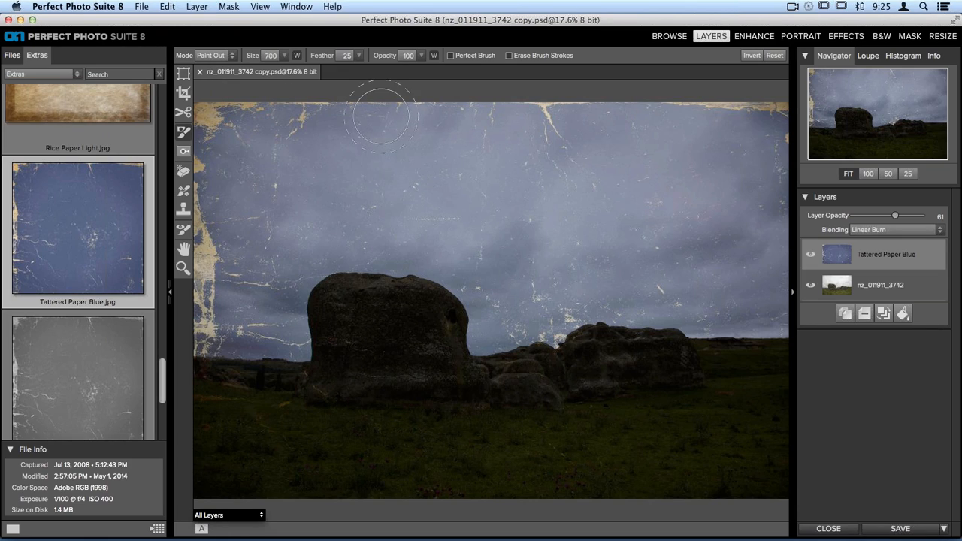
left_click(359, 56)
left_click_drag(311, 68, 269, 69)
left_click_drag(362, 207, 354, 358)
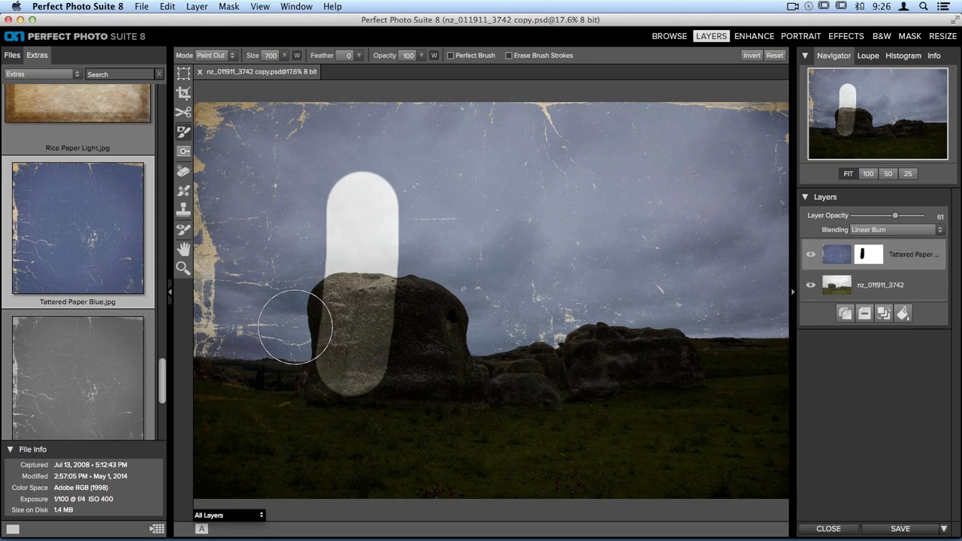
Set the brush feather to 100, paint out a parallel vertical strip beside the first one, and undo both strokes
left_click(359, 55)
left_click_drag(295, 67, 372, 79)
left_click_drag(456, 194, 441, 394)
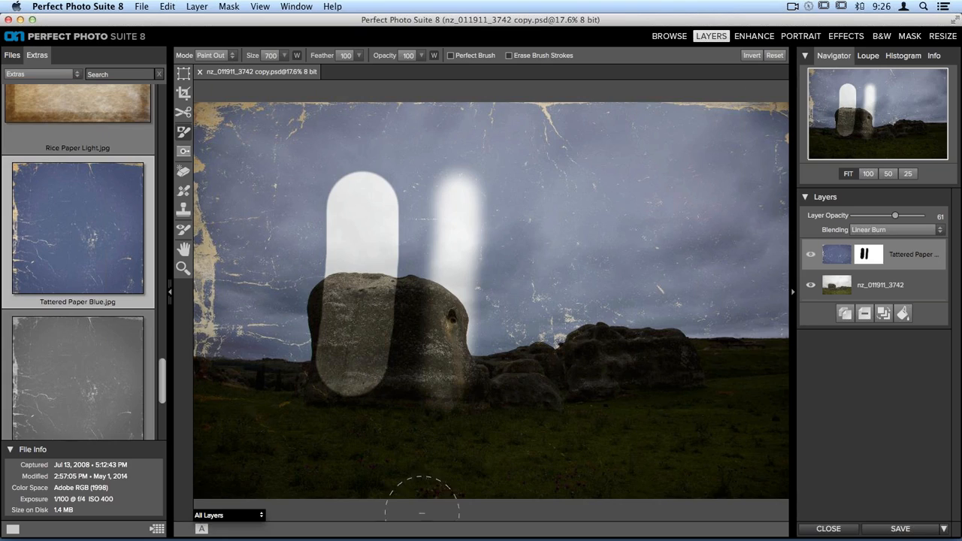
key("super+z")
key("super+z")
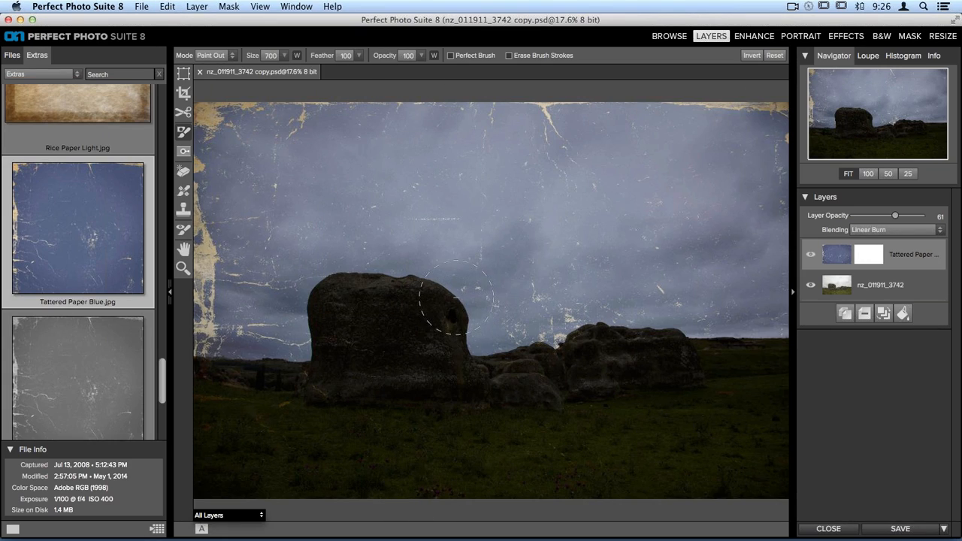
Paint out a full-opacity strip over the large rock, lower the brush opacity to 35, and build up overlapping strokes beside it
mouse_move(364, 200)
left_mouse_down()
mouse_move(350, 369)
mouse_move(363, 218)
mouse_move(337, 308)
mouse_move(344, 381)
mouse_move(351, 246)
mouse_move(340, 242)
left_mouse_up()
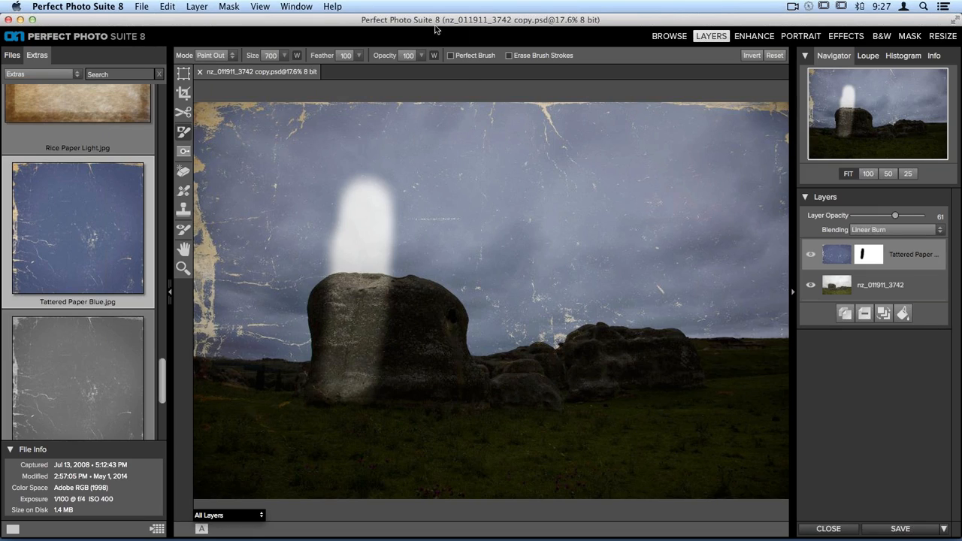
left_click(421, 56)
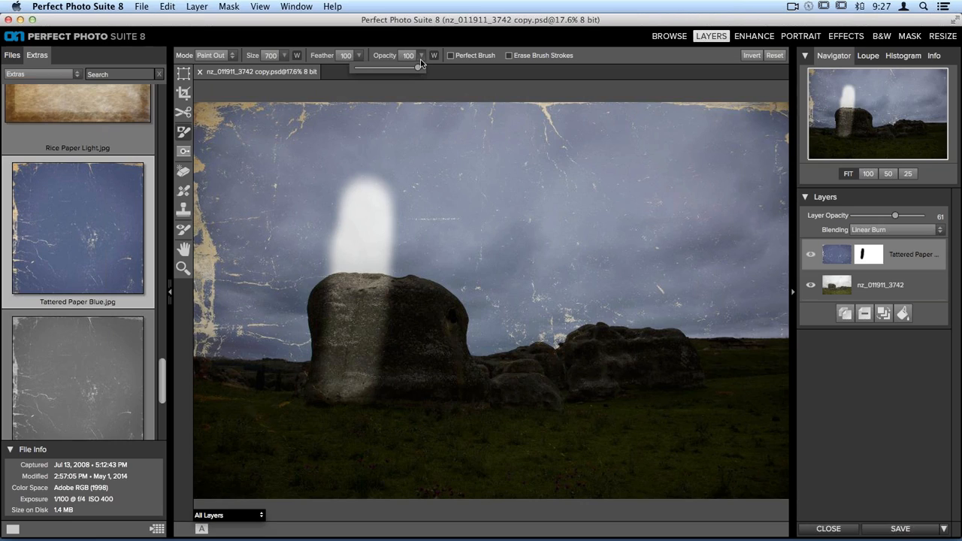
left_click_drag(416, 66, 401, 66)
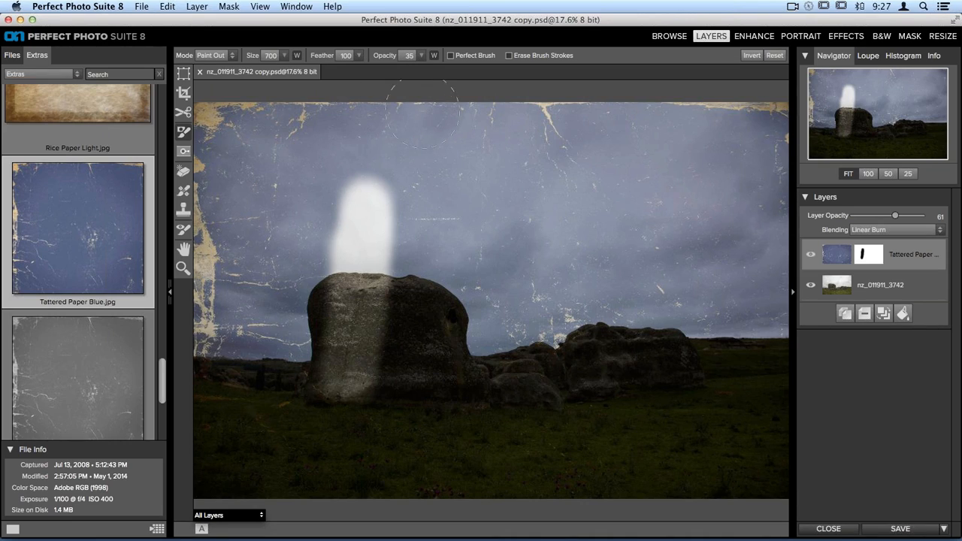
mouse_move(457, 249)
left_mouse_down()
mouse_move(492, 230)
mouse_move(460, 280)
mouse_move(505, 258)
mouse_move(476, 305)
mouse_move(497, 312)
mouse_move(534, 287)
mouse_move(489, 332)
mouse_move(527, 340)
mouse_move(553, 331)
mouse_move(542, 352)
mouse_move(480, 371)
mouse_move(441, 306)
mouse_move(417, 321)
mouse_move(392, 383)
mouse_move(444, 346)
mouse_move(490, 363)
mouse_move(462, 268)
mouse_move(436, 259)
mouse_move(472, 233)
mouse_move(506, 257)
mouse_move(526, 315)
left_mouse_up()
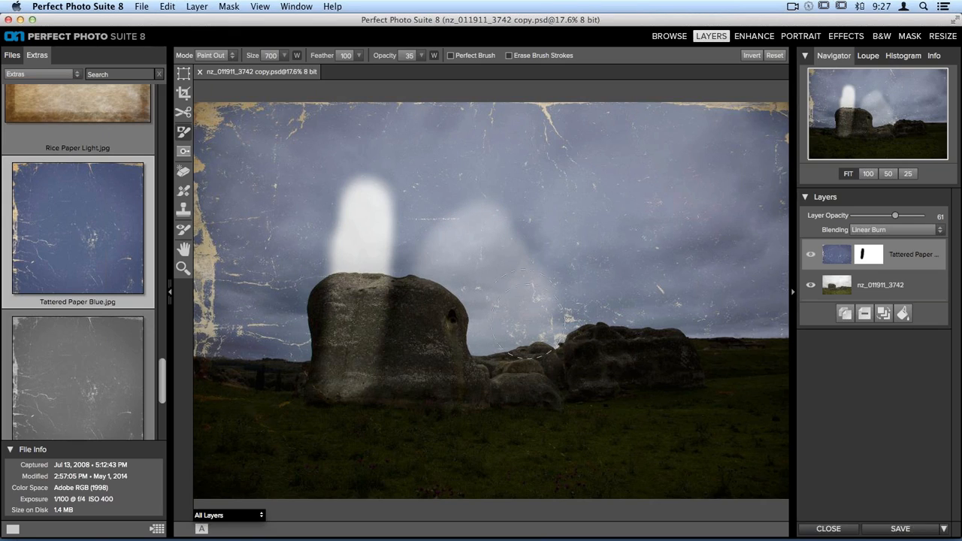
mouse_move(435, 302)
left_mouse_down()
mouse_move(431, 341)
mouse_move(449, 395)
mouse_move(444, 319)
mouse_move(431, 319)
mouse_move(429, 350)
mouse_move(426, 302)
mouse_move(432, 344)
left_mouse_up()
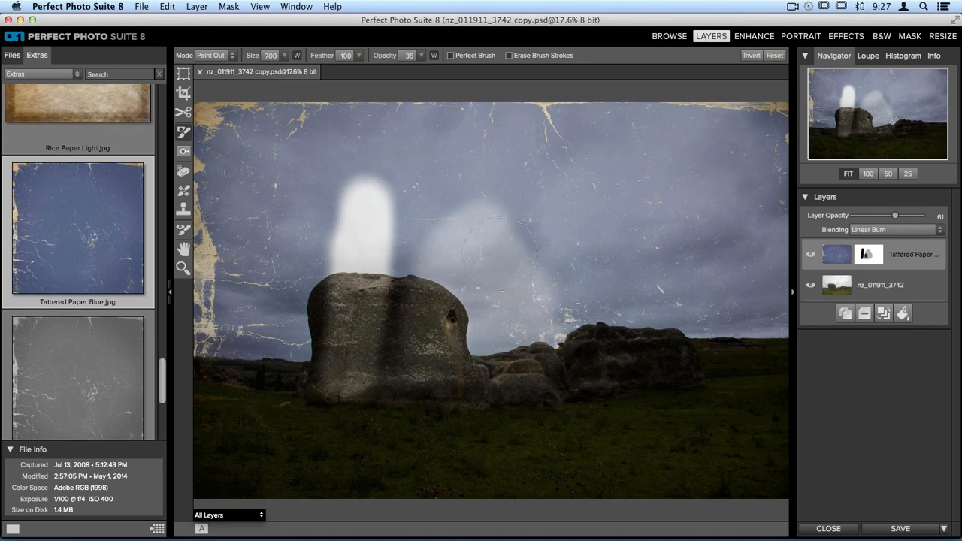
mouse_move(449, 334)
left_mouse_down()
mouse_move(499, 344)
mouse_move(519, 368)
mouse_move(417, 320)
mouse_move(519, 389)
mouse_move(483, 354)
mouse_move(568, 381)
mouse_move(459, 381)
left_mouse_up()
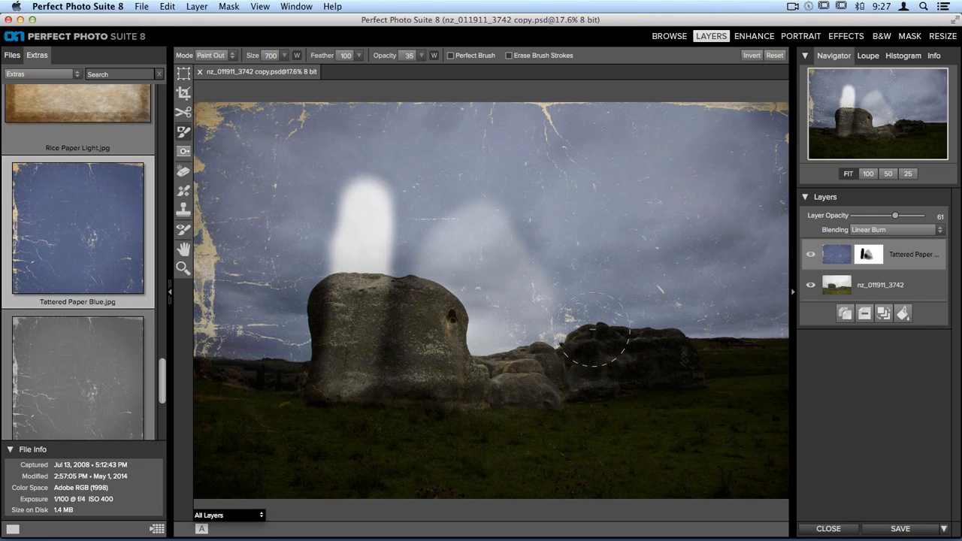
Undo all the strokes painted on the Tattered Paper Blue mask
key("super+z")
key("super+z")
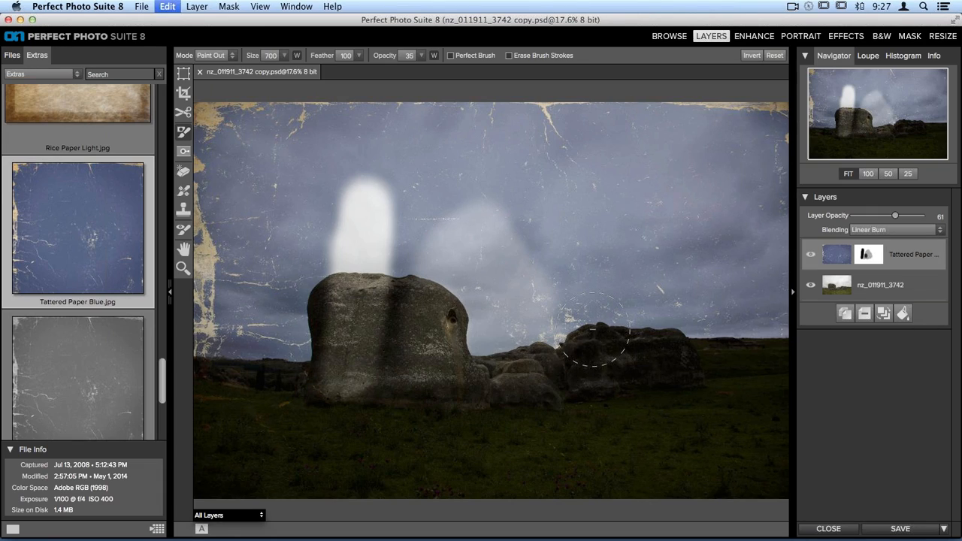
key("super+z")
key("super+z")
key("super+z")
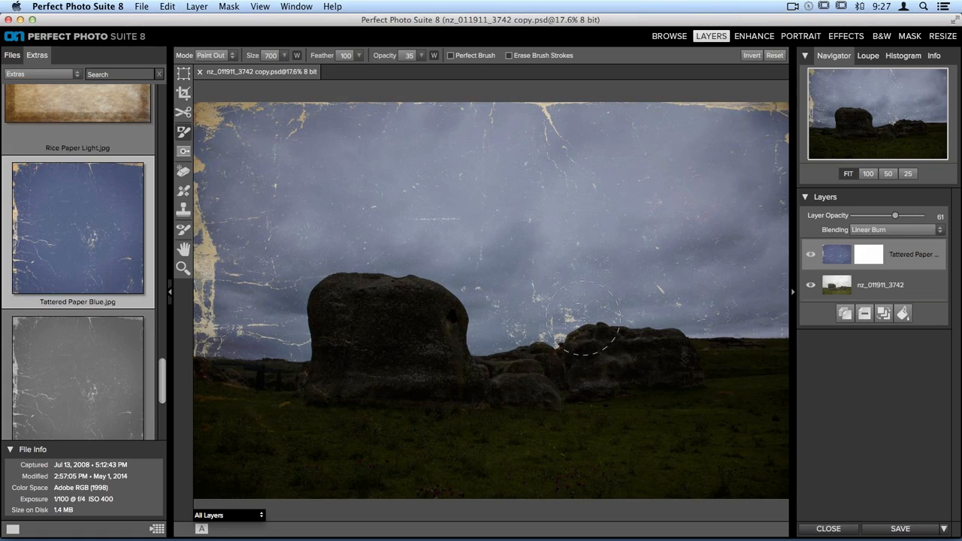
Set the masking brush's opacity to 100 and its feather to 41
left_click_drag(381, 59, 522, 64)
left_click(358, 55)
left_click_drag(354, 73, 320, 72)
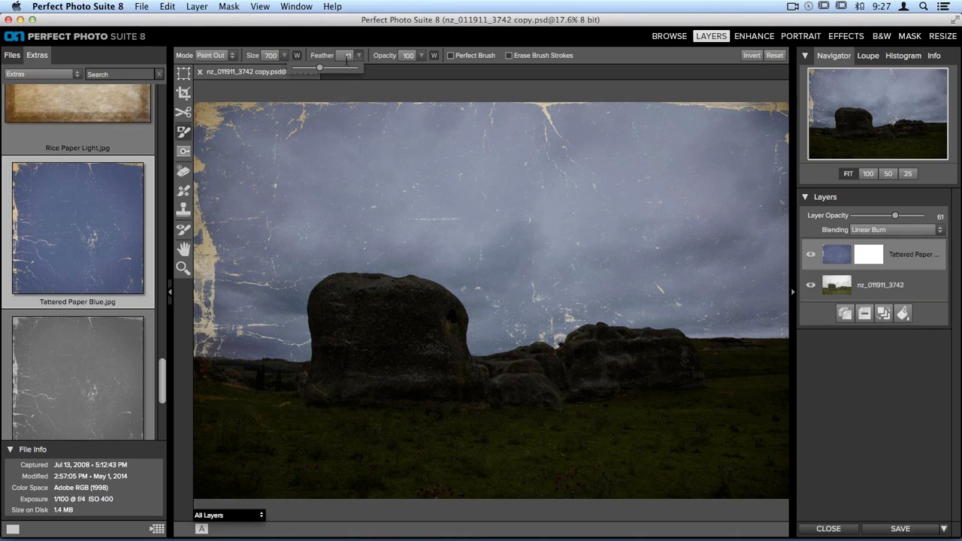
left_click(357, 57)
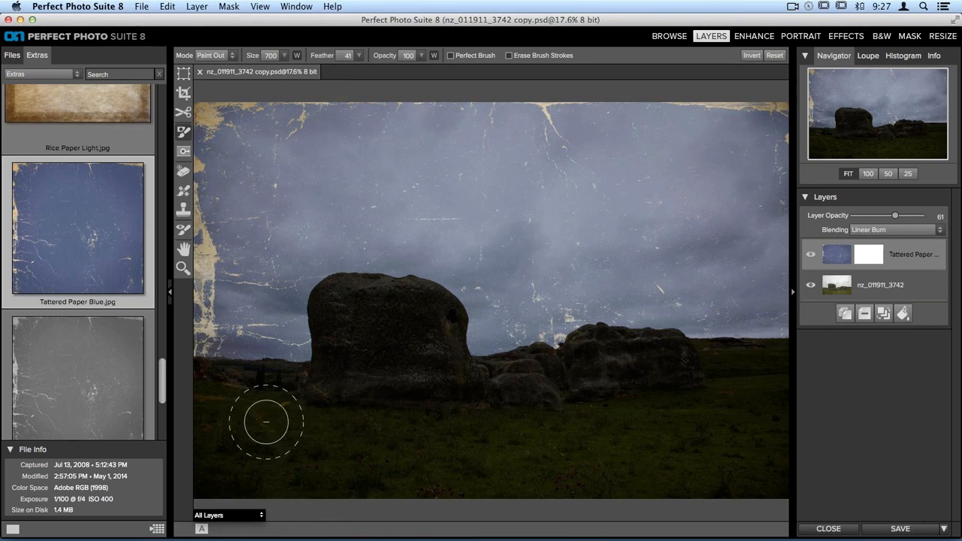
Paint the texture off the ground and rocks with a size 800 brush, extending the strokes into several patches of sky
key("bracketright")
mouse_move(277, 465)
left_mouse_down()
mouse_move(250, 470)
mouse_move(467, 479)
mouse_move(223, 453)
mouse_move(198, 491)
mouse_move(211, 415)
mouse_move(468, 444)
mouse_move(502, 475)
mouse_move(459, 483)
mouse_move(783, 486)
mouse_move(783, 439)
mouse_move(579, 439)
mouse_move(775, 436)
mouse_move(675, 410)
mouse_move(482, 420)
mouse_move(376, 406)
mouse_move(363, 335)
mouse_move(401, 330)
mouse_move(407, 406)
mouse_move(404, 374)
mouse_move(455, 425)
mouse_move(474, 431)
mouse_move(532, 408)
mouse_move(503, 399)
mouse_move(552, 402)
mouse_move(532, 390)
mouse_move(497, 394)
mouse_move(621, 364)
mouse_move(751, 384)
mouse_move(788, 380)
mouse_move(678, 379)
mouse_move(789, 380)
mouse_move(613, 358)
mouse_move(476, 391)
mouse_move(439, 374)
mouse_move(437, 334)
mouse_move(366, 304)
mouse_move(334, 320)
mouse_move(327, 391)
mouse_move(271, 400)
mouse_move(204, 387)
mouse_move(256, 407)
mouse_move(372, 391)
mouse_move(416, 318)
mouse_move(401, 313)
mouse_move(430, 317)
mouse_move(427, 343)
mouse_move(421, 297)
mouse_move(379, 289)
mouse_move(384, 256)
mouse_move(504, 278)
mouse_move(487, 380)
mouse_move(627, 338)
mouse_move(718, 360)
mouse_move(762, 355)
left_mouse_up()
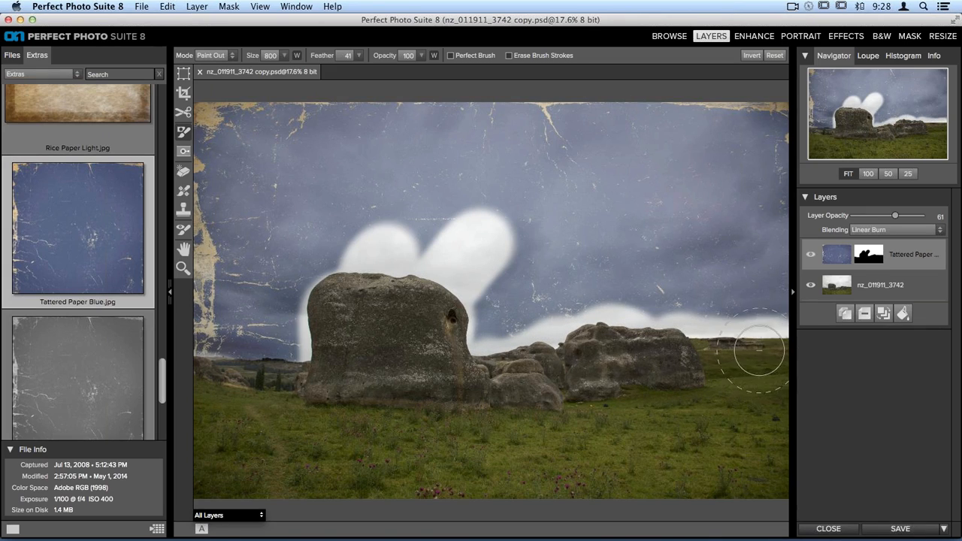
left_click_drag(368, 300, 293, 295)
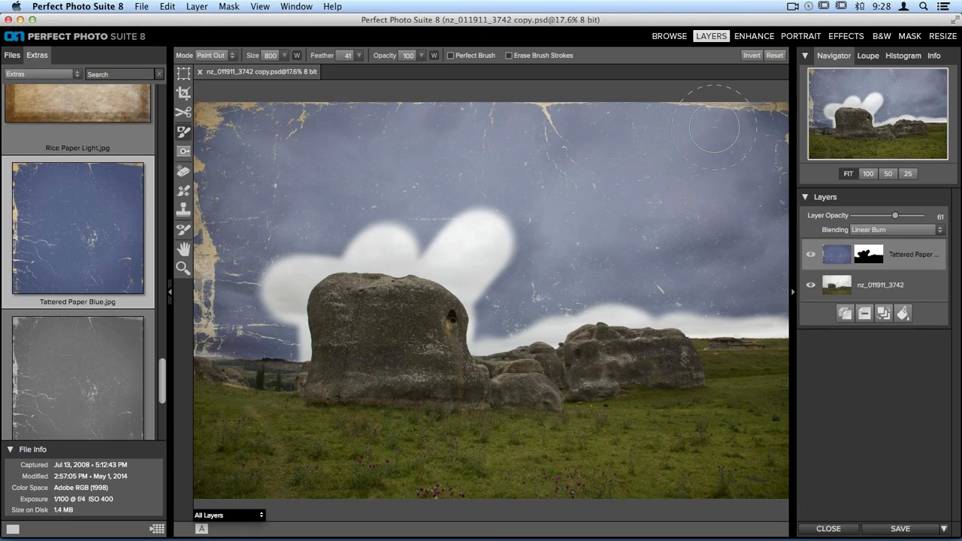
left_click_drag(752, 150, 682, 161)
left_click_drag(570, 156, 430, 139)
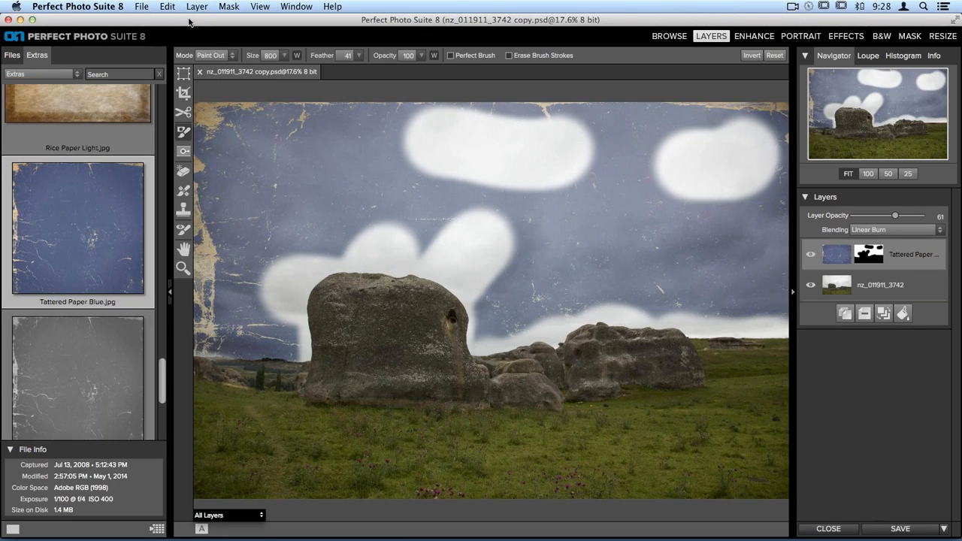
Undo the strokes painted in the sky and above the rocks one after another
left_click(164, 6)
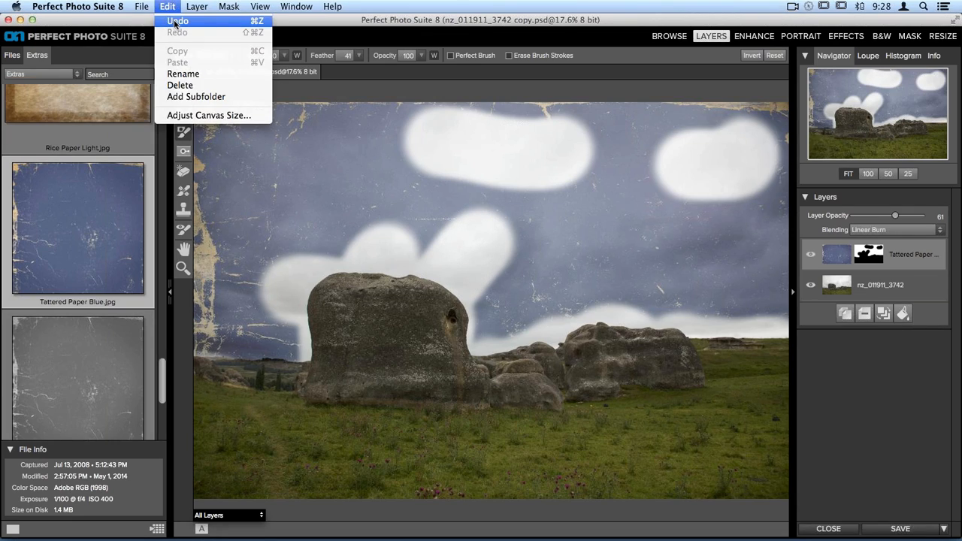
left_click(256, 22)
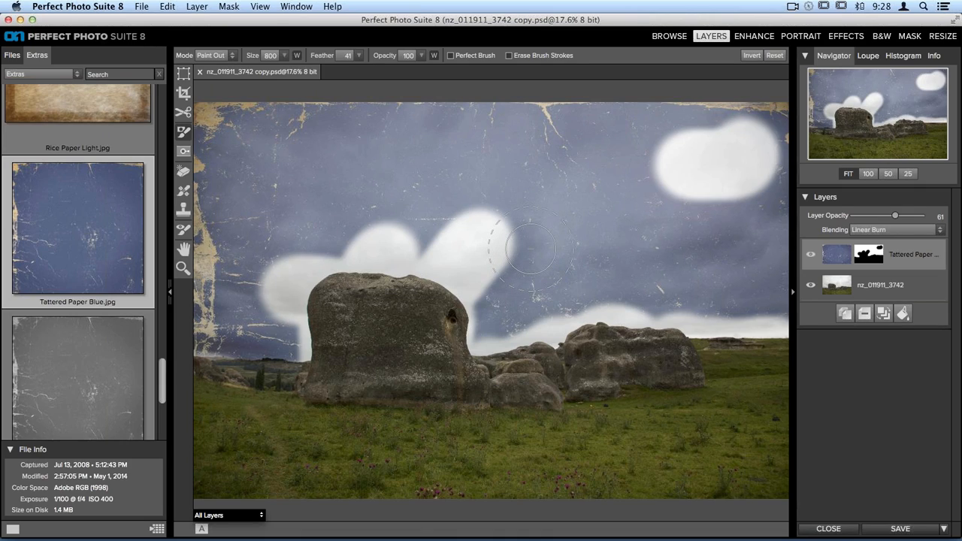
key("super+z")
key("super+z")
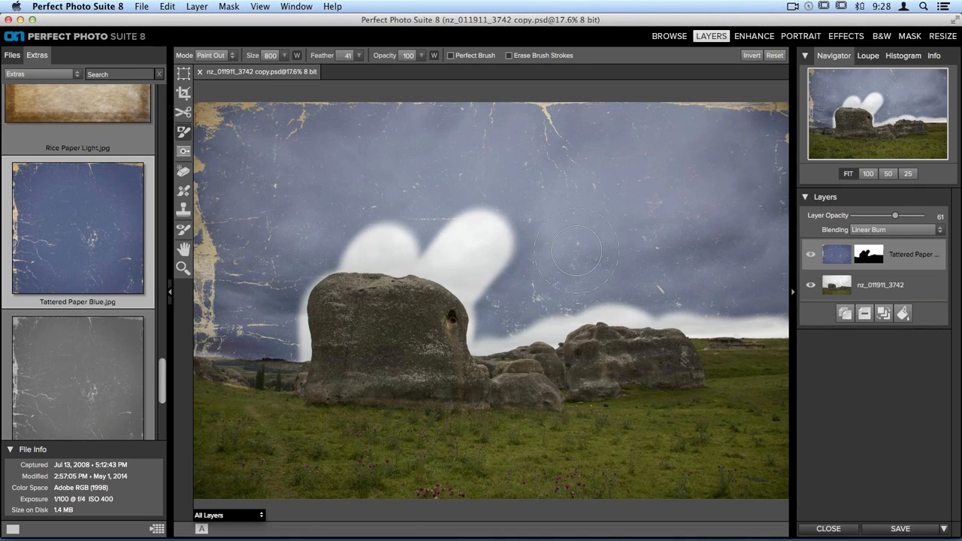
key("super+z")
key("super+z")
key("super+z")
key("super+z")
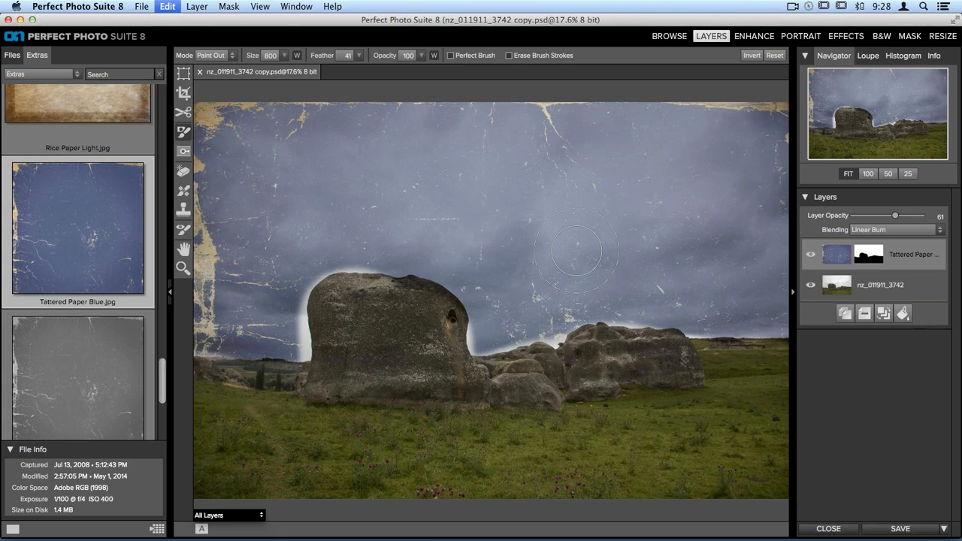
key("super+z")
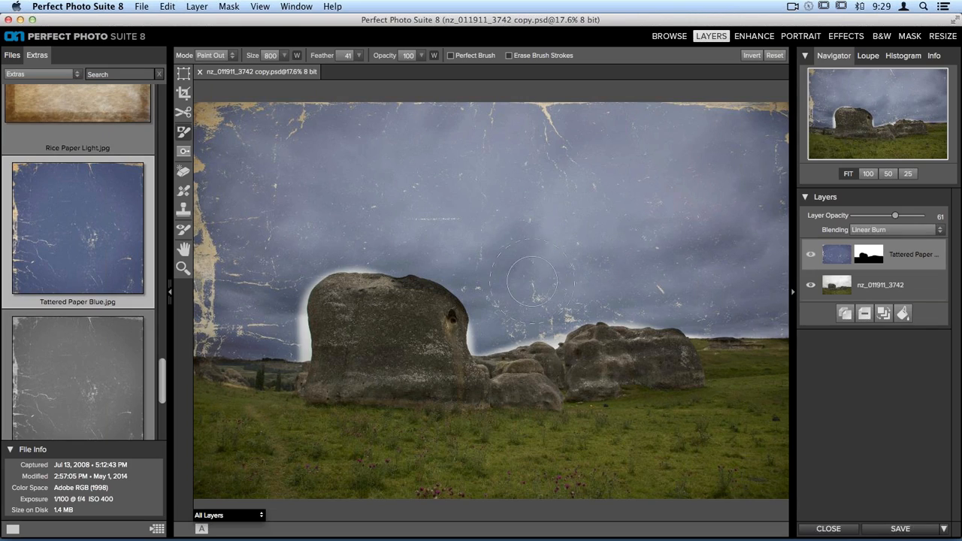
Paint patches of texture out of the sky near the rocks, and brush them back with the mode set to Paint In
left_click_drag(453, 326, 543, 323)
left_click_drag(598, 184, 669, 297)
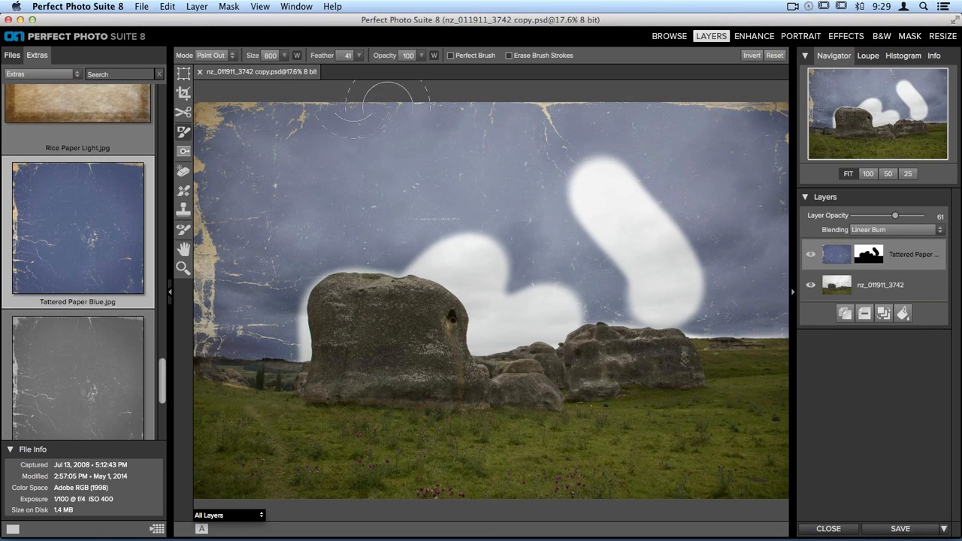
left_click(230, 56)
left_click(208, 73)
mouse_move(564, 221)
left_mouse_down()
mouse_move(616, 188)
mouse_move(601, 253)
mouse_move(695, 214)
mouse_move(582, 227)
mouse_move(695, 256)
mouse_move(661, 253)
mouse_move(638, 280)
mouse_move(709, 287)
left_mouse_up()
Reduce the brush to size 400 and paint the texture back over the rocks and the distant hills
key("bracketleft")
key("bracketleft")
key("bracketleft")
mouse_move(500, 268)
left_mouse_down()
mouse_move(563, 341)
mouse_move(512, 273)
mouse_move(452, 237)
mouse_move(508, 284)
mouse_move(423, 238)
mouse_move(395, 253)
mouse_move(447, 263)
mouse_move(478, 307)
mouse_move(481, 343)
mouse_move(587, 319)
mouse_move(519, 322)
mouse_move(645, 295)
mouse_move(592, 353)
mouse_move(714, 344)
mouse_move(687, 340)
mouse_move(707, 335)
mouse_move(620, 332)
mouse_move(646, 303)
mouse_move(750, 346)
mouse_move(626, 332)
mouse_move(658, 355)
mouse_move(514, 349)
mouse_move(402, 329)
mouse_move(432, 308)
mouse_move(427, 282)
mouse_move(317, 295)
mouse_move(309, 340)
mouse_move(209, 343)
mouse_move(377, 354)
mouse_move(419, 343)
mouse_move(350, 321)
mouse_move(339, 372)
mouse_move(325, 370)
mouse_move(320, 384)
mouse_move(468, 372)
mouse_move(447, 345)
mouse_move(497, 363)
mouse_move(388, 388)
mouse_move(514, 393)
mouse_move(580, 369)
mouse_move(514, 383)
mouse_move(652, 360)
mouse_move(579, 385)
mouse_move(688, 370)
mouse_move(542, 369)
left_mouse_up()
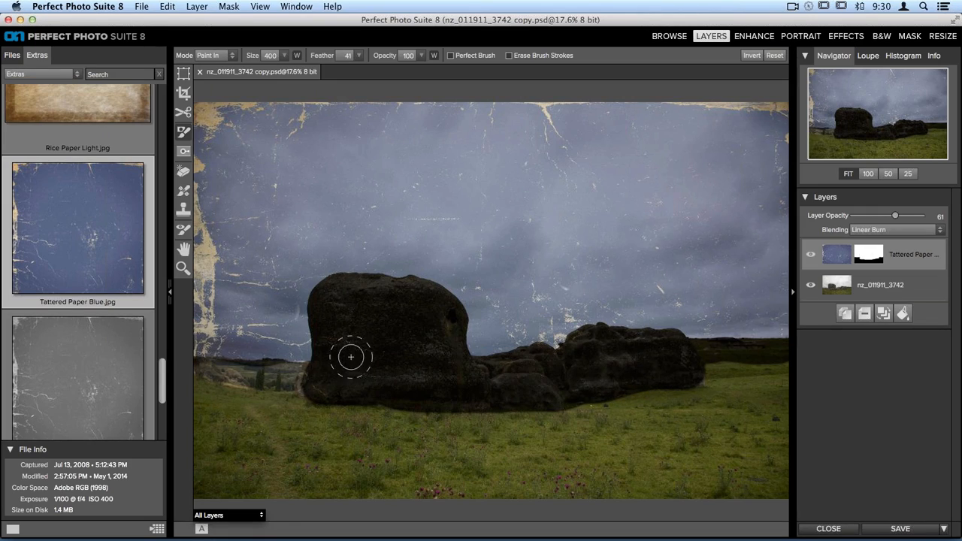
mouse_move(316, 361)
left_mouse_down()
mouse_move(296, 373)
mouse_move(203, 354)
left_mouse_up()
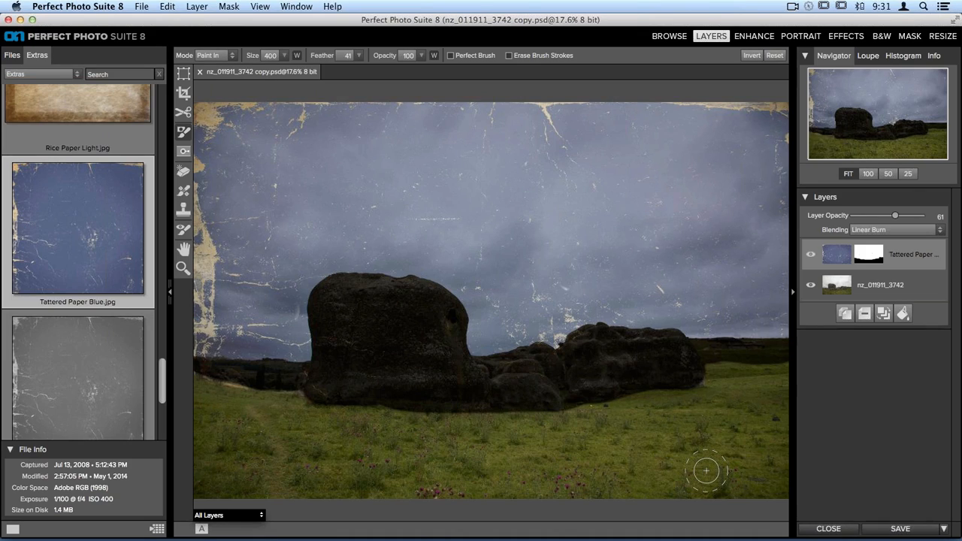
Invert the Tattered Paper Blue mask and invert it back
left_click(749, 56)
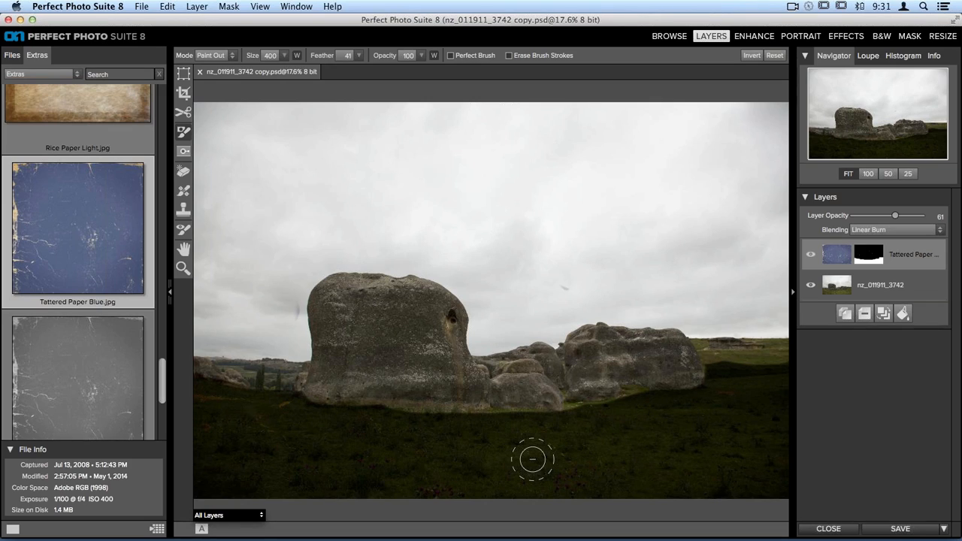
left_click(751, 55)
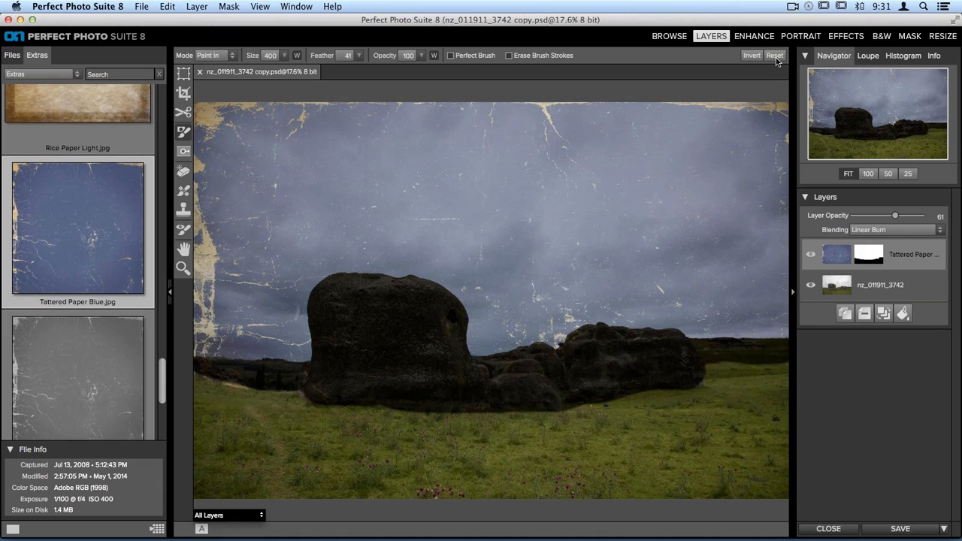
Scribble the texture into the grass with Paint In, and switch to Paint Out to scribble across the sky and large rock
mouse_move(522, 382)
left_mouse_down()
mouse_move(504, 465)
mouse_move(582, 404)
mouse_move(666, 416)
mouse_move(636, 450)
mouse_move(474, 420)
mouse_move(268, 446)
mouse_move(278, 433)
mouse_move(503, 463)
left_mouse_up()
key("x")
mouse_move(460, 256)
left_mouse_down()
mouse_move(519, 219)
mouse_move(643, 182)
left_mouse_up()
left_click_drag(566, 277, 710, 235)
mouse_move(663, 304)
left_mouse_down()
mouse_move(682, 239)
mouse_move(522, 245)
mouse_move(692, 283)
mouse_move(593, 334)
mouse_move(269, 217)
mouse_move(370, 132)
mouse_move(363, 306)
mouse_move(485, 340)
left_mouse_up()
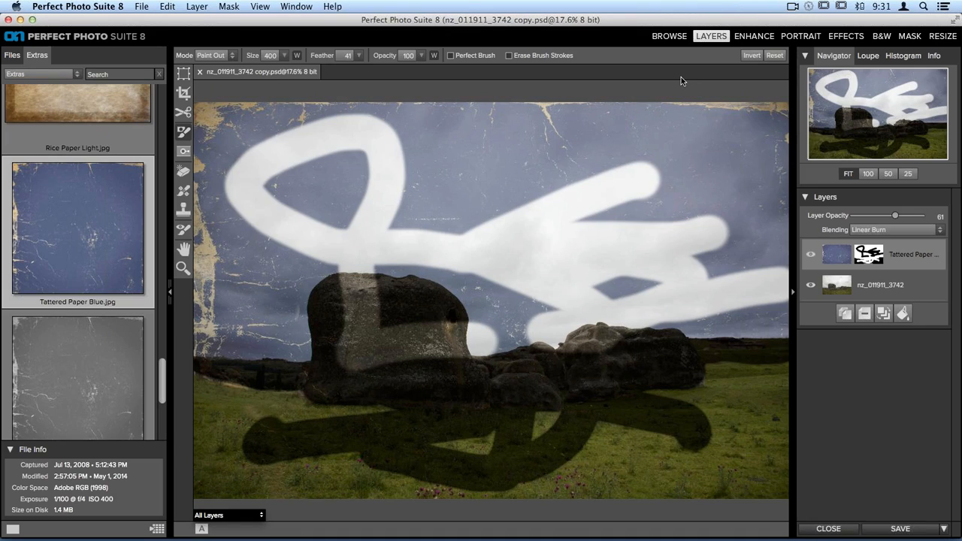
Undo the scribbled strokes in the sky and part of those on the grass
key("super+z")
key("super+z")
key("super+z")
key("super+z")
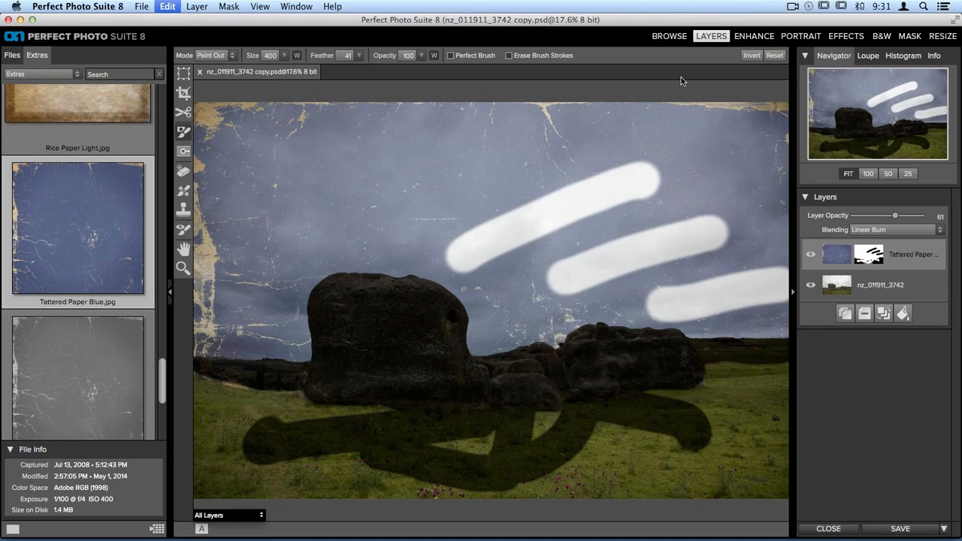
key("super+z")
key("super+z")
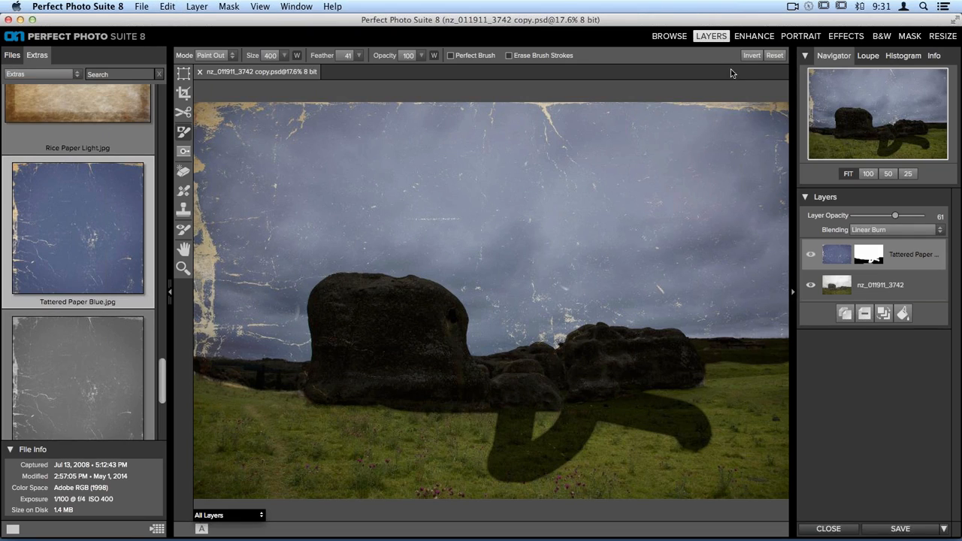
Reset the Tattered Paper Blue layer's mask
left_click(795, 47)
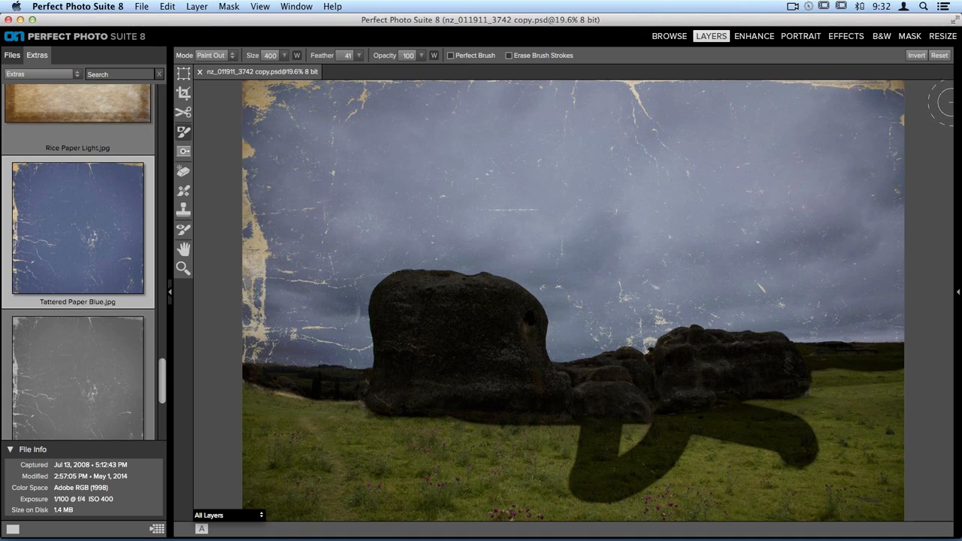
left_click(952, 105)
left_click(773, 56)
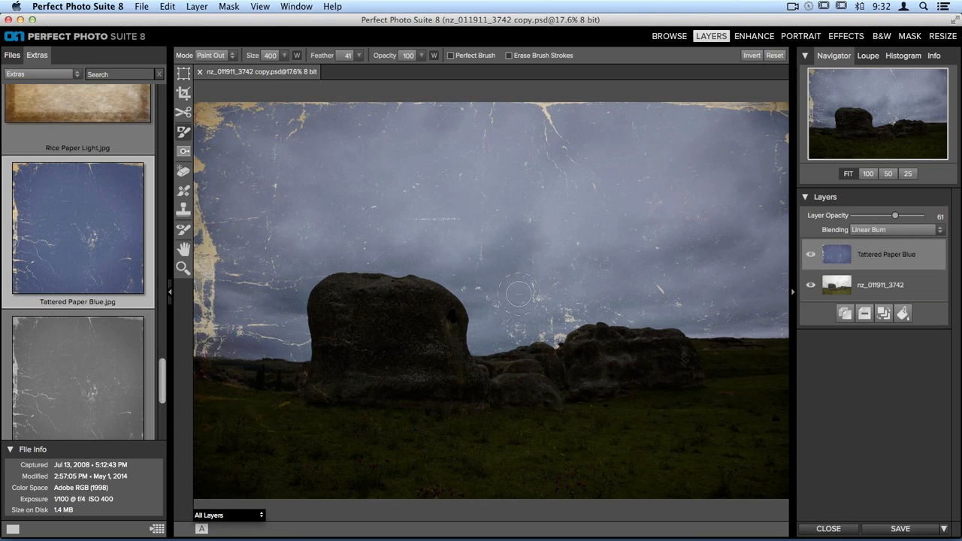
Paint the texture off the ground and rocks with a size 600 brush, and reset the mask
key("bracketright")
key("bracketright")
mouse_move(233, 472)
left_mouse_down()
mouse_move(443, 480)
mouse_move(212, 478)
mouse_move(297, 440)
mouse_move(208, 436)
mouse_move(205, 385)
mouse_move(295, 403)
mouse_move(246, 389)
mouse_move(289, 388)
mouse_move(458, 437)
mouse_move(344, 451)
mouse_move(646, 483)
mouse_move(384, 500)
mouse_move(762, 480)
mouse_move(606, 449)
mouse_move(719, 449)
mouse_move(462, 424)
mouse_move(580, 389)
mouse_move(591, 358)
mouse_move(699, 392)
mouse_move(624, 394)
mouse_move(761, 425)
mouse_move(770, 407)
mouse_move(779, 450)
mouse_move(777, 403)
mouse_move(704, 373)
mouse_move(642, 364)
mouse_move(781, 371)
mouse_move(756, 377)
left_mouse_up()
mouse_move(665, 362)
left_mouse_down()
mouse_move(592, 354)
mouse_move(559, 382)
mouse_move(420, 391)
mouse_move(350, 376)
mouse_move(343, 305)
mouse_move(406, 309)
mouse_move(379, 352)
mouse_move(422, 340)
mouse_move(401, 304)
mouse_move(439, 314)
mouse_move(438, 368)
mouse_move(391, 310)
mouse_move(354, 296)
mouse_move(335, 305)
mouse_move(342, 399)
left_mouse_up()
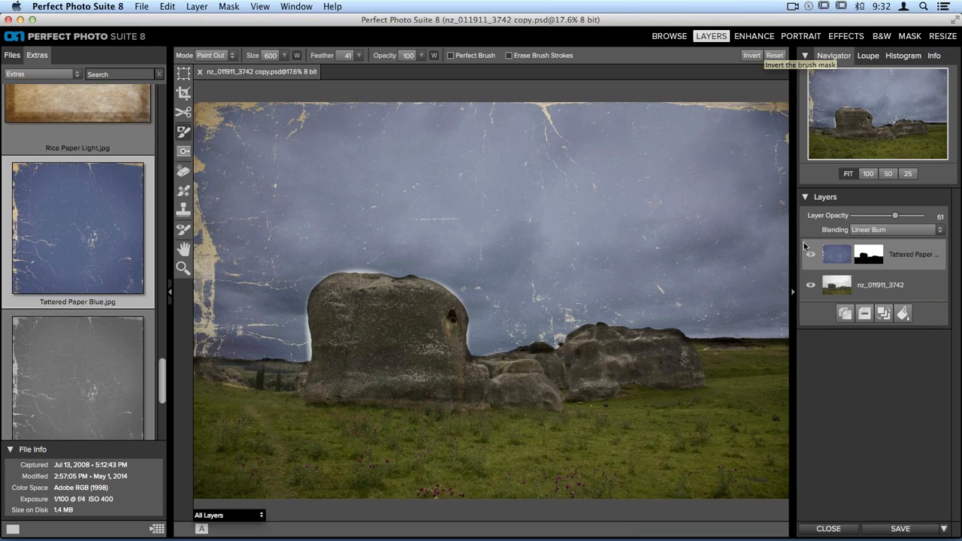
left_click(774, 55)
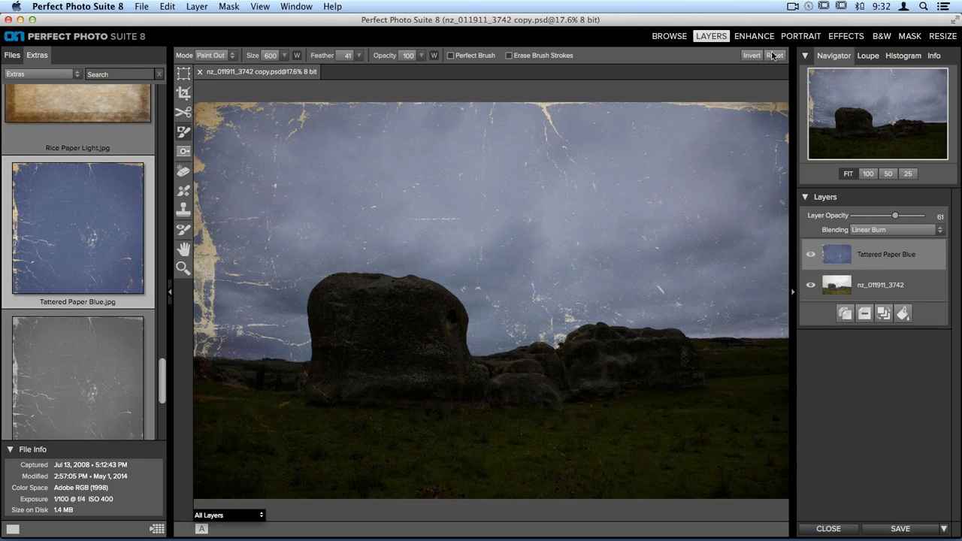
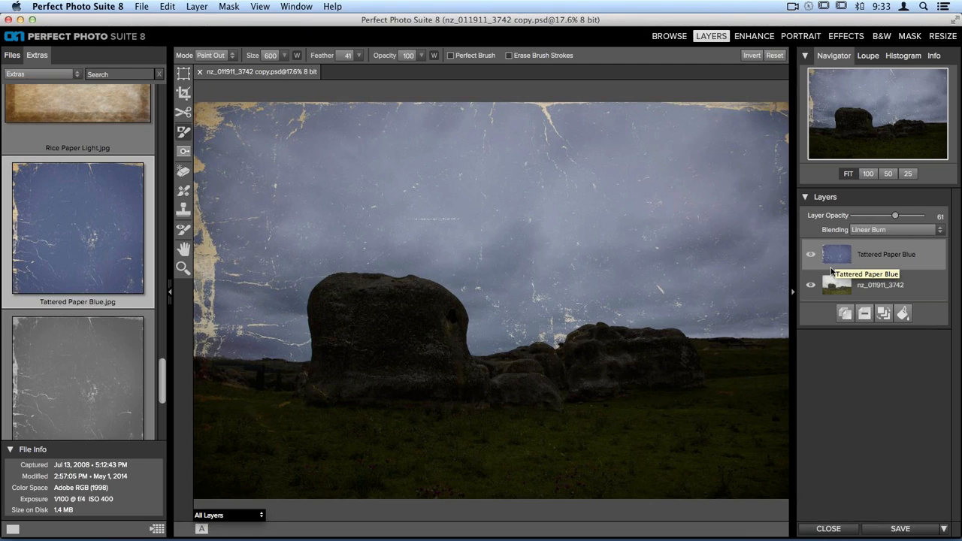
Set the Tattered Paper Blue layer's blending mode to Normal and its opacity to 100
left_click(872, 230)
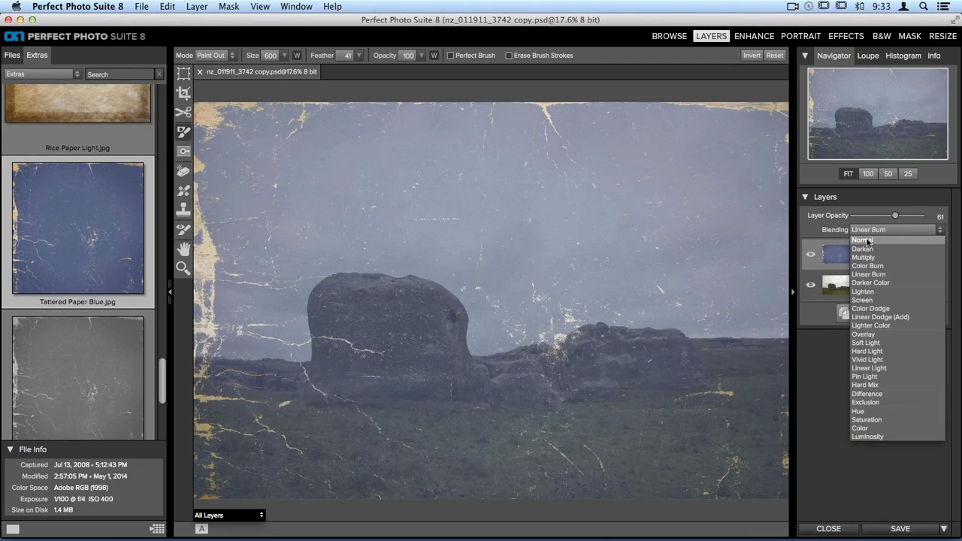
left_click(868, 240)
left_click_drag(896, 215, 927, 218)
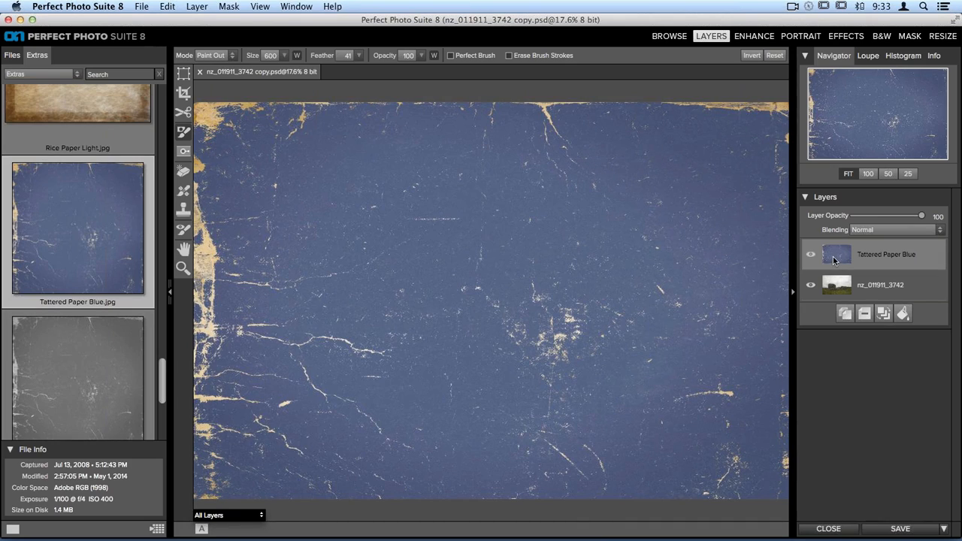
Move the Tattered Paper Blue layer beneath the nz_011911_3742 photo, hide it, and make the photo the active layer
left_click_drag(833, 260, 834, 280)
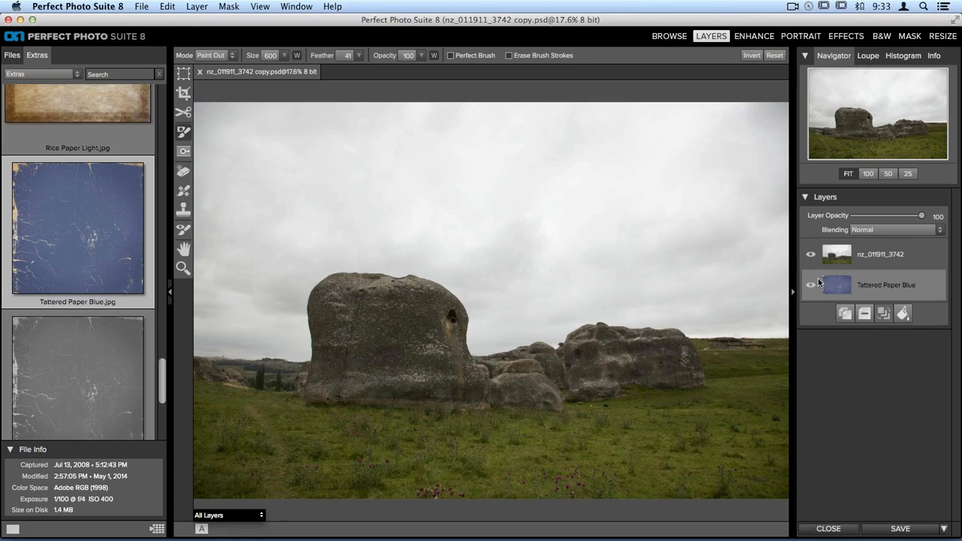
left_click(811, 287)
left_click(838, 259)
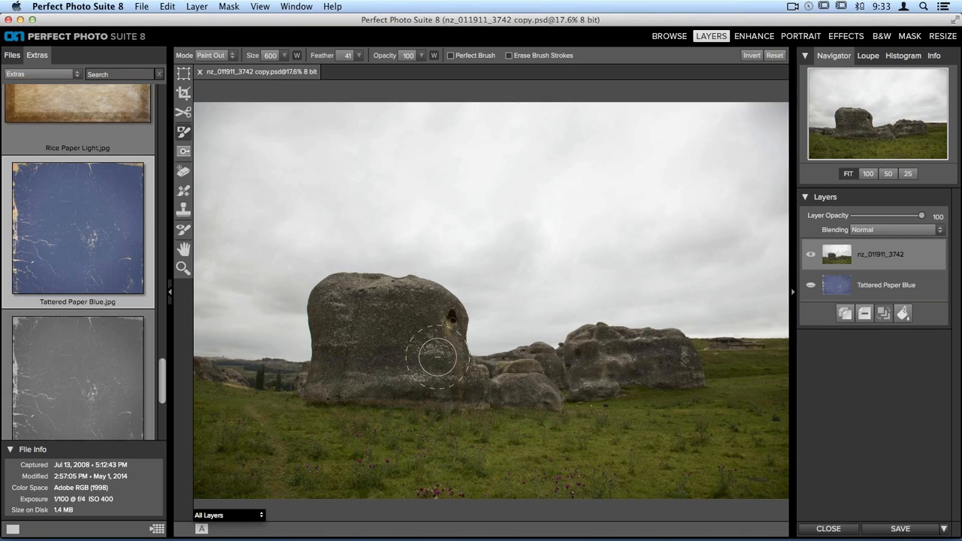
Browse the sky images in the onOne Extras backgrounds for a possible replacement sky
scroll(59, 200, "up", 10)
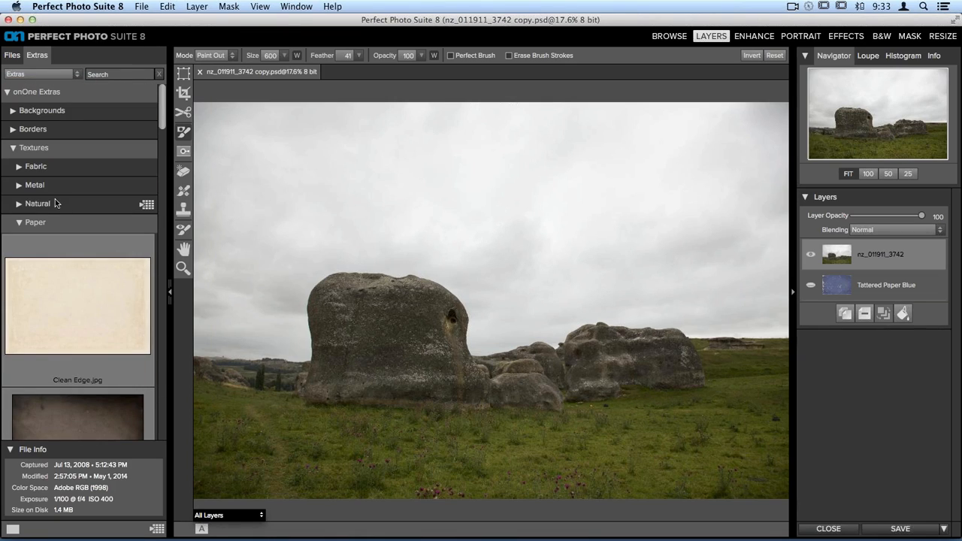
left_click(18, 148)
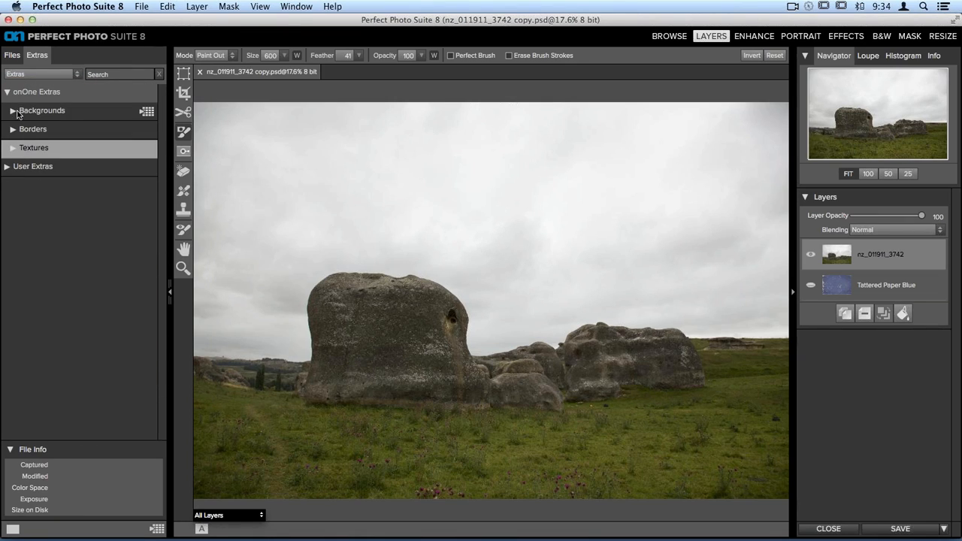
left_click(29, 109)
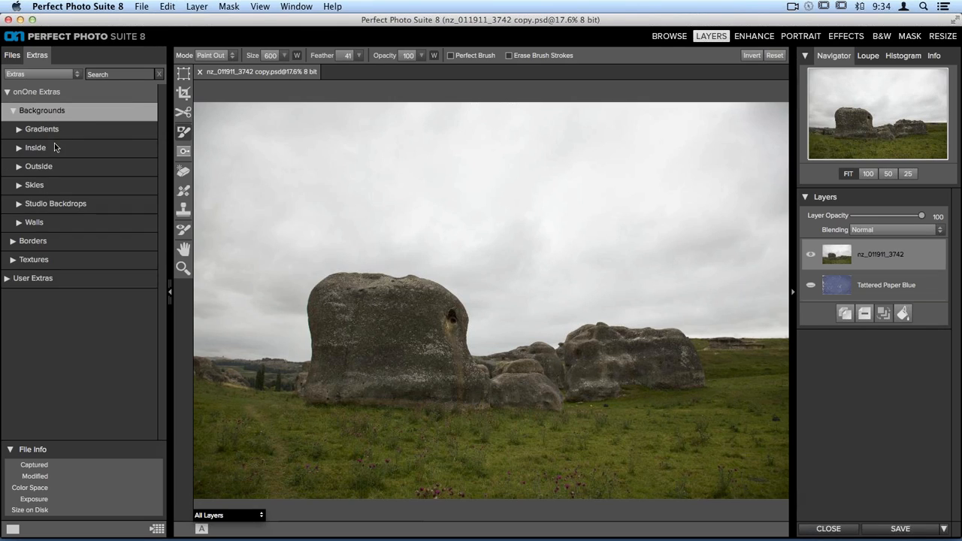
left_click(79, 190)
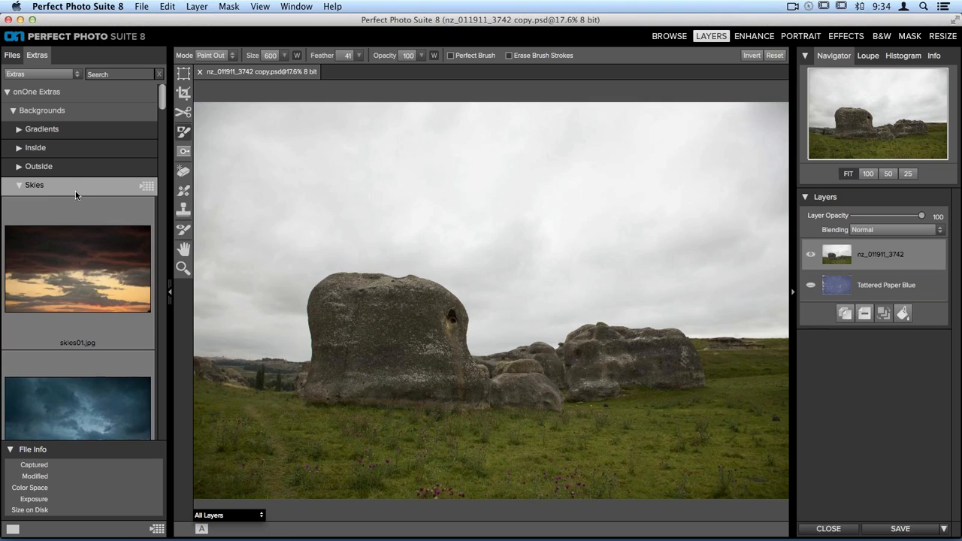
scroll(75, 191, "down", 8)
scroll(75, 194, "down", 6)
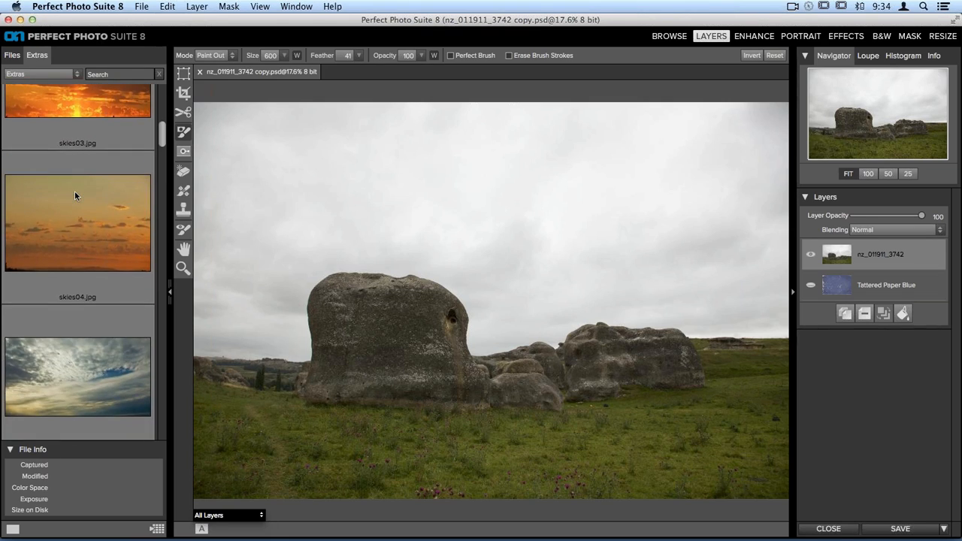
scroll(74, 196, "down", 2)
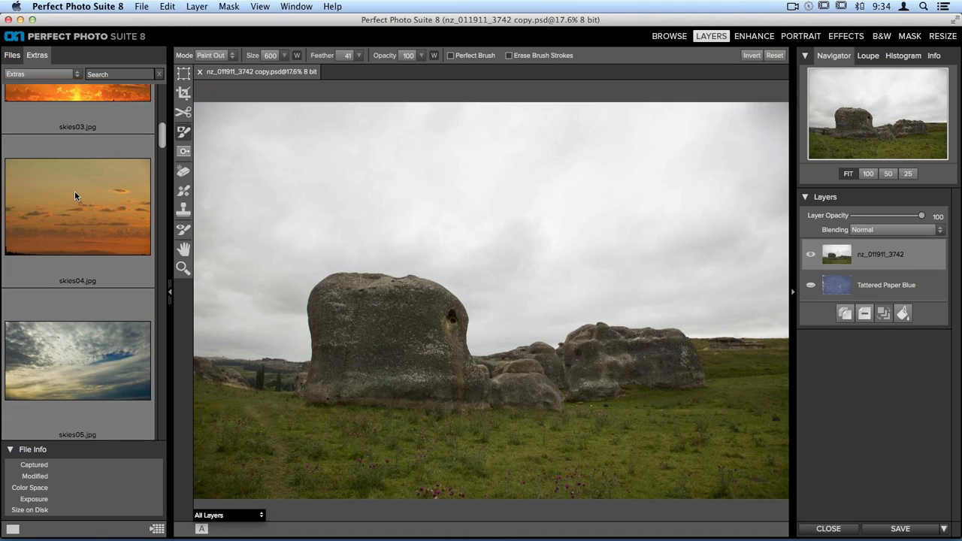
scroll(75, 196, "down", 12)
scroll(75, 196, "down", 20)
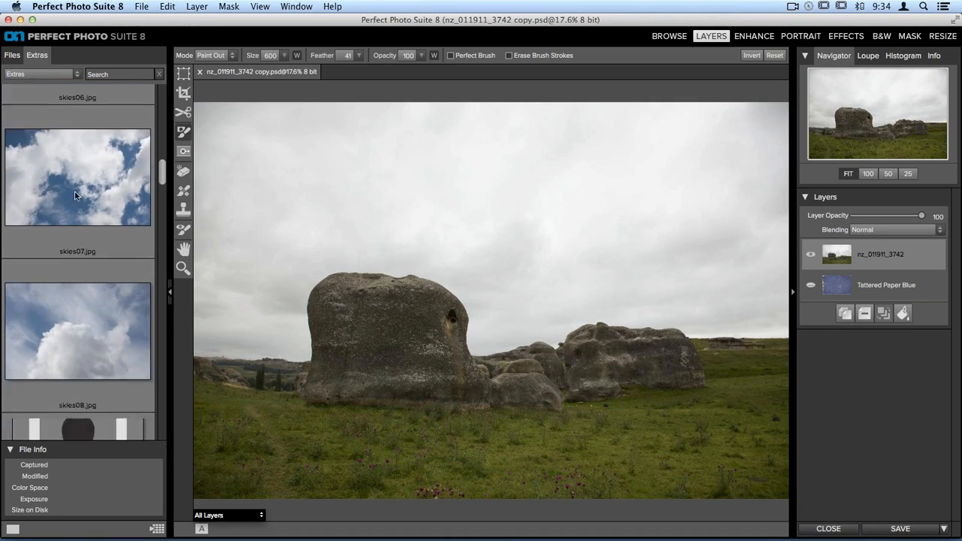
scroll(75, 196, "down", 10)
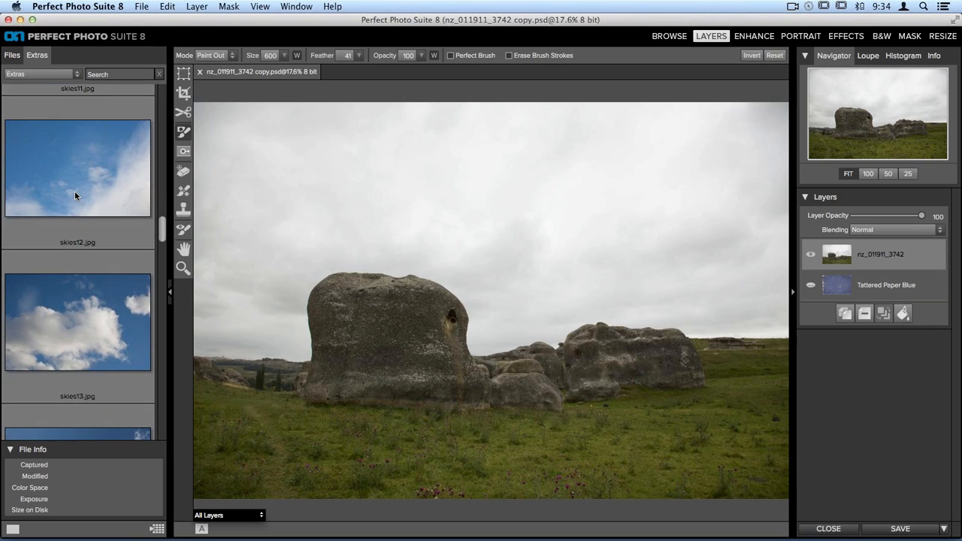
scroll(74, 195, "down", 3)
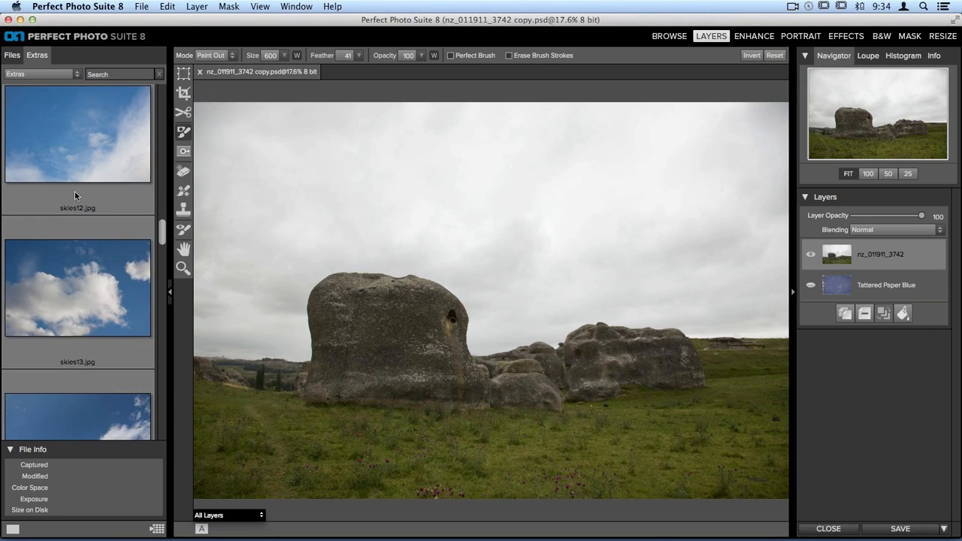
scroll(74, 193, "down", 5)
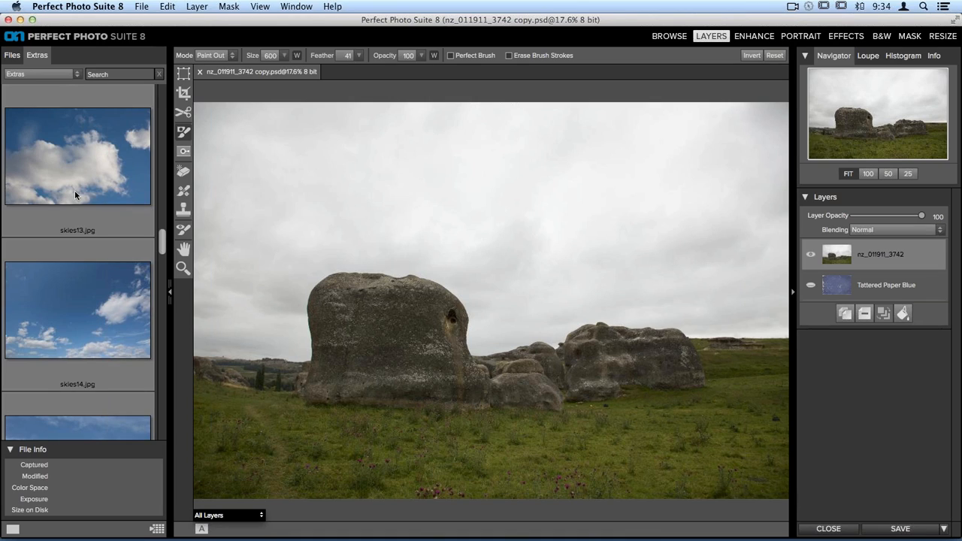
scroll(74, 195, "down", 10)
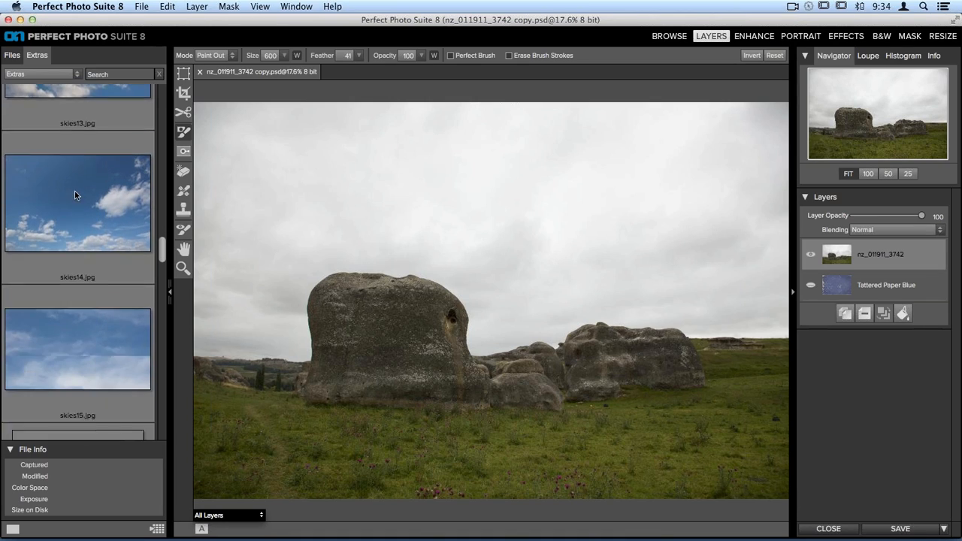
scroll(75, 192, "down", 8)
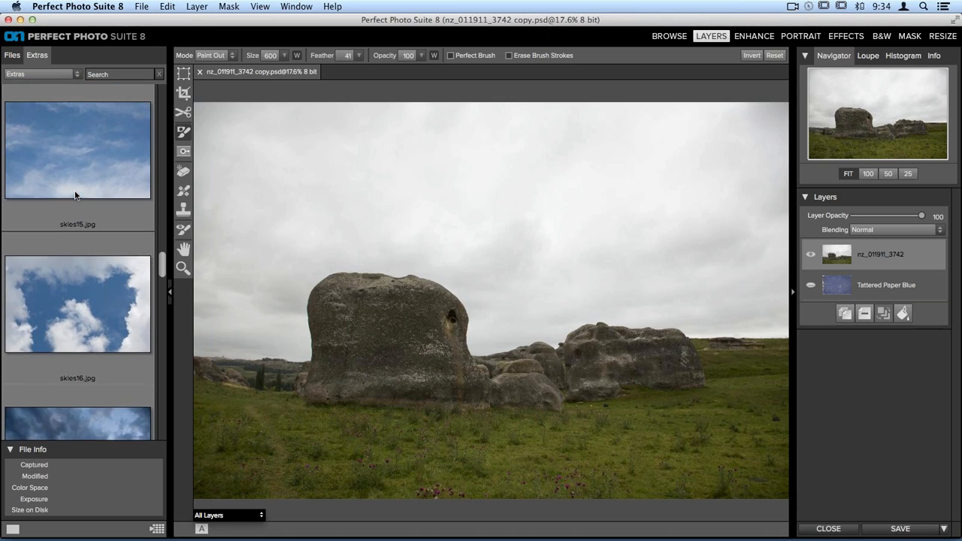
scroll(75, 190, "down", 4)
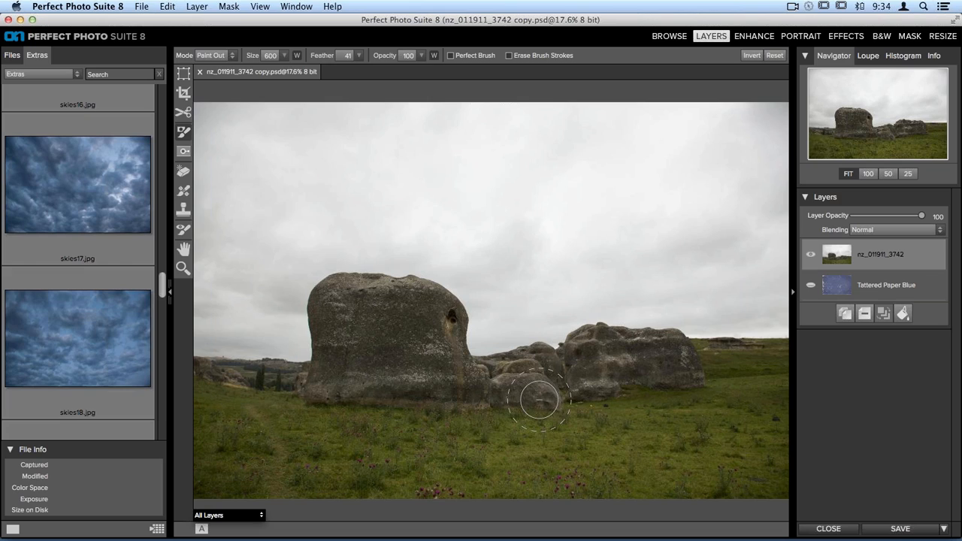
scroll(74, 241, "up", 15)
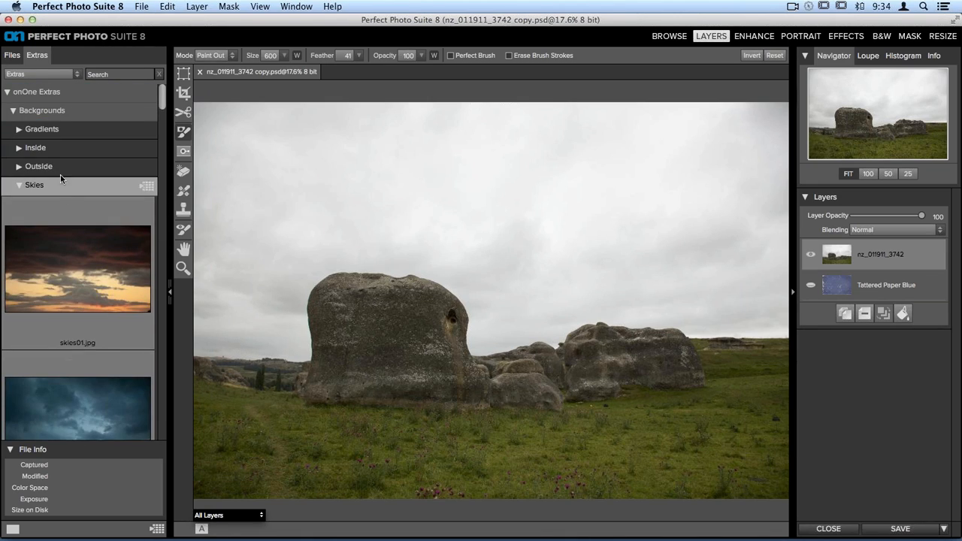
left_click(13, 110)
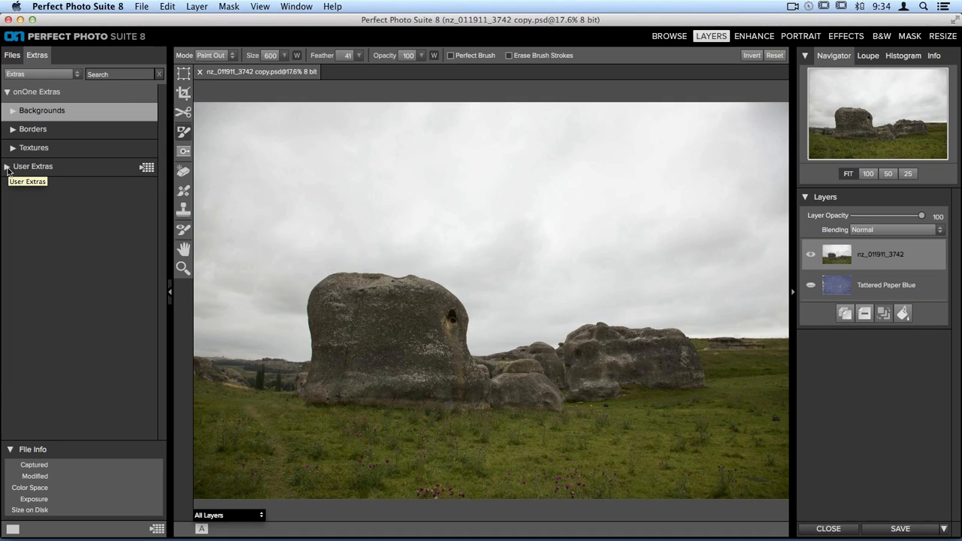
Add background-1-Edit.jpg from the personal backgrounds in User Extras to the image as a layer
left_click(18, 170)
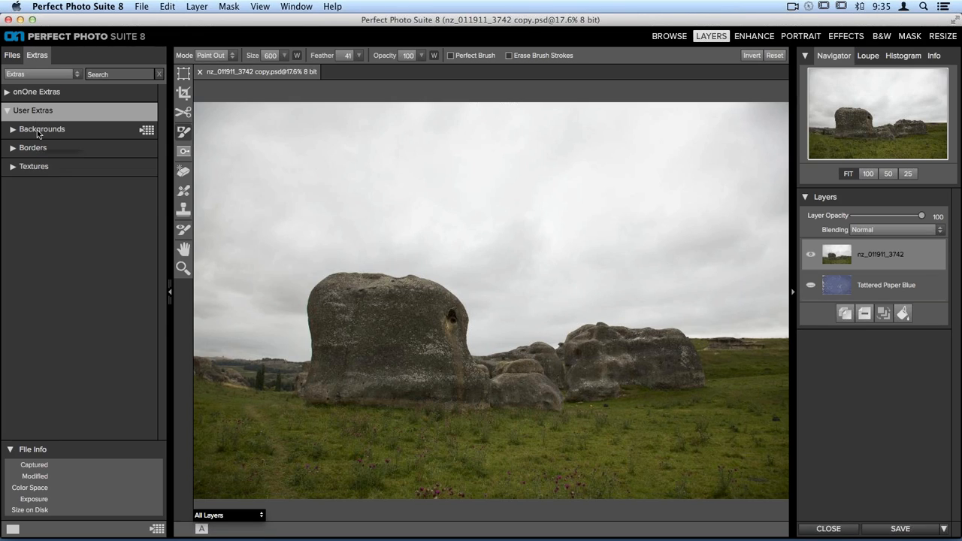
left_click(13, 133)
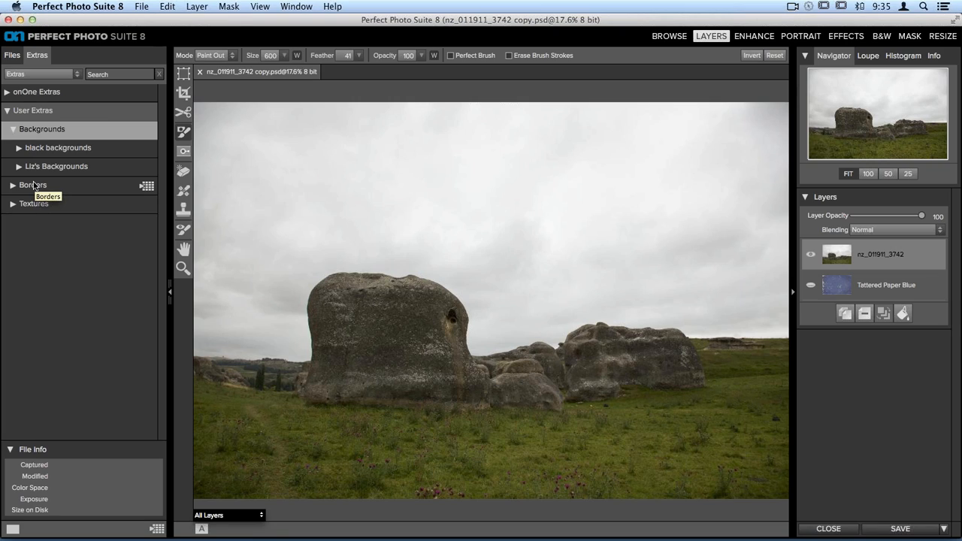
left_click(80, 168)
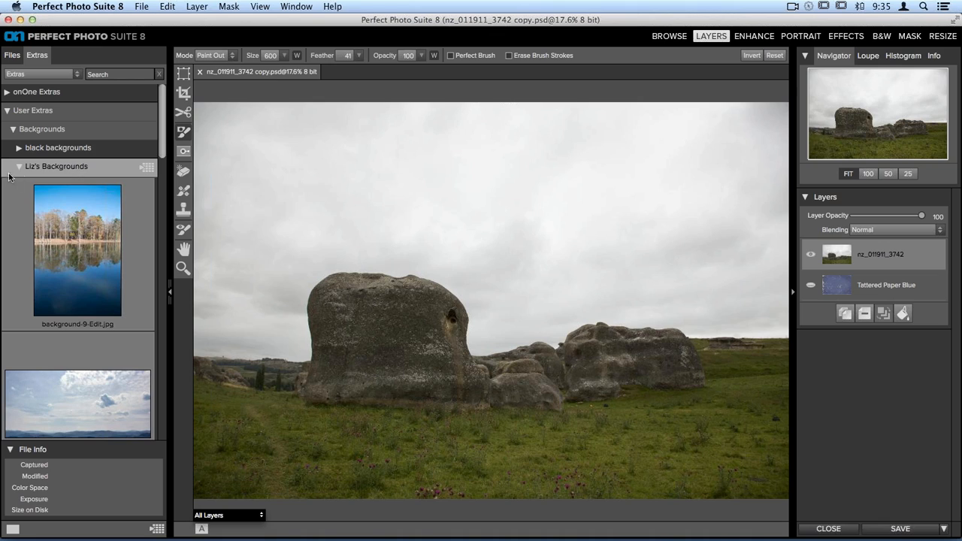
scroll(106, 279, "down", 3)
scroll(105, 278, "down", 12)
scroll(105, 275, "down", 14)
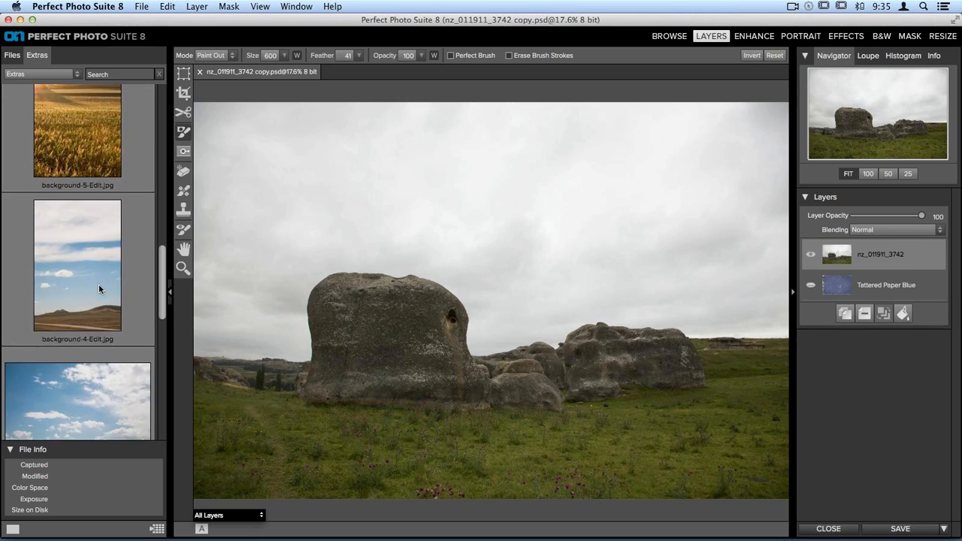
scroll(99, 289, "down", 10)
scroll(99, 286, "down", 3)
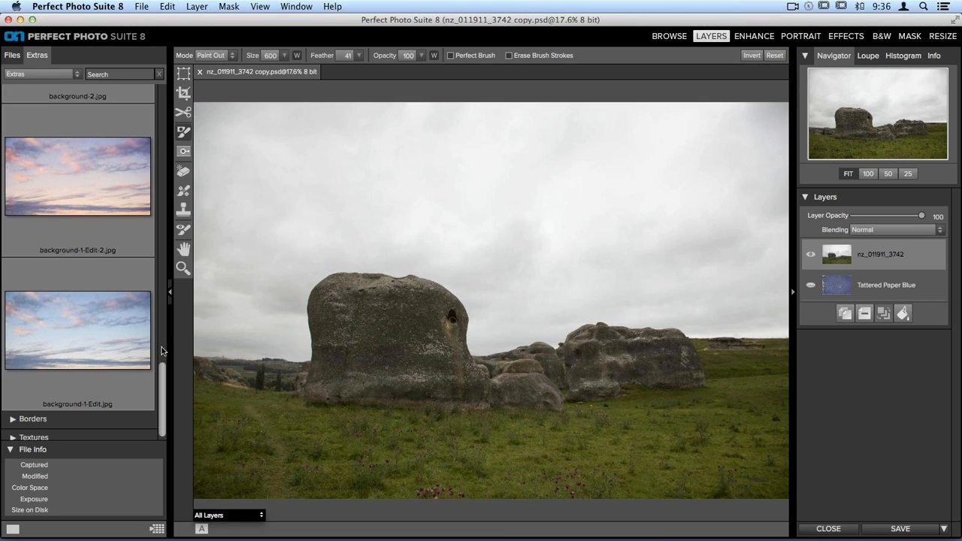
double_click(44, 340)
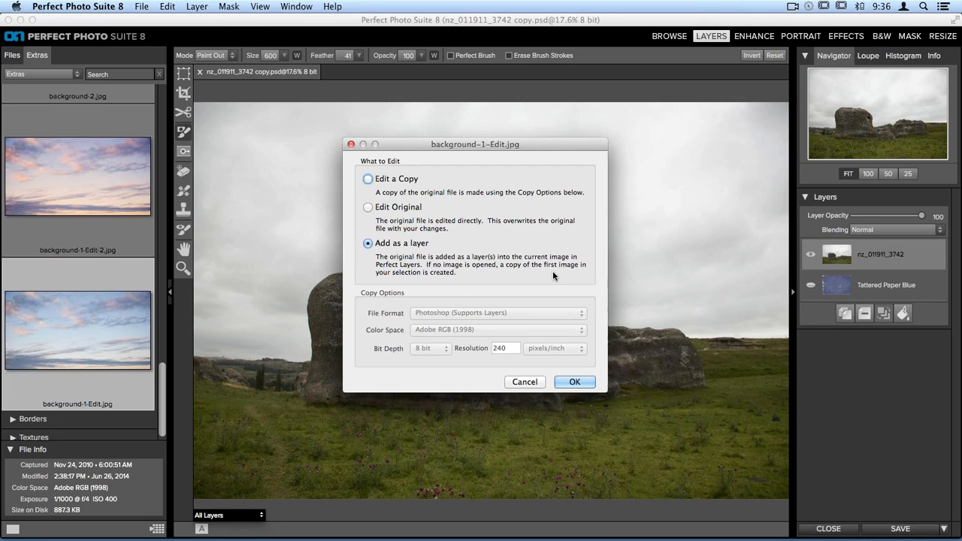
left_click(573, 382)
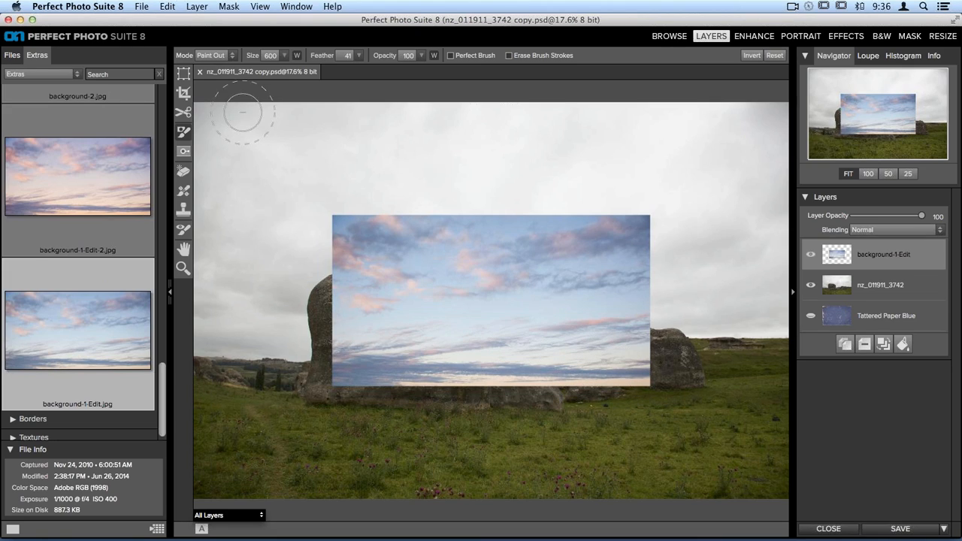
Enlarge the background-1-Edit sky to the photo's full width, about 5643 × 2870, shift it slightly above the upper edge, and apply the transform
left_click(181, 78)
left_click_drag(424, 309, 286, 194)
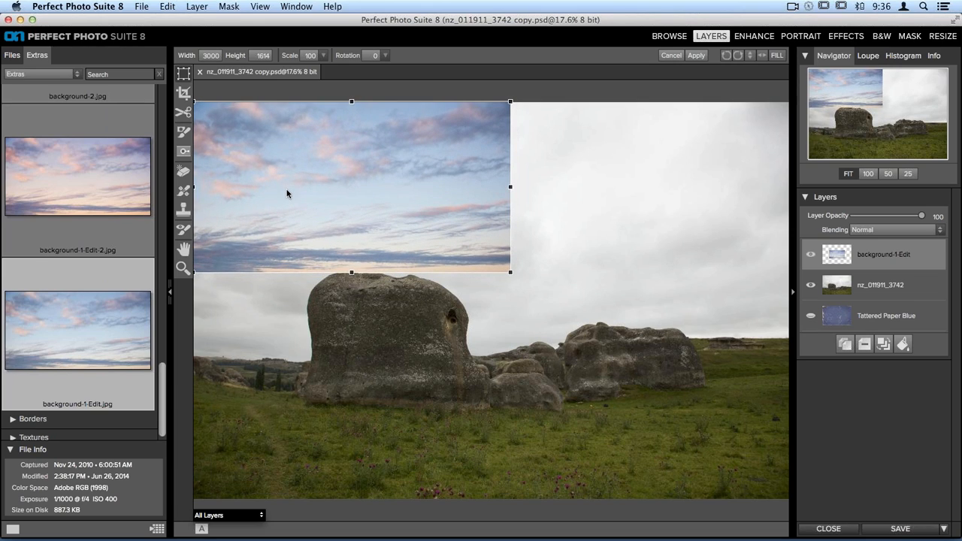
left_click_drag(522, 277, 779, 429)
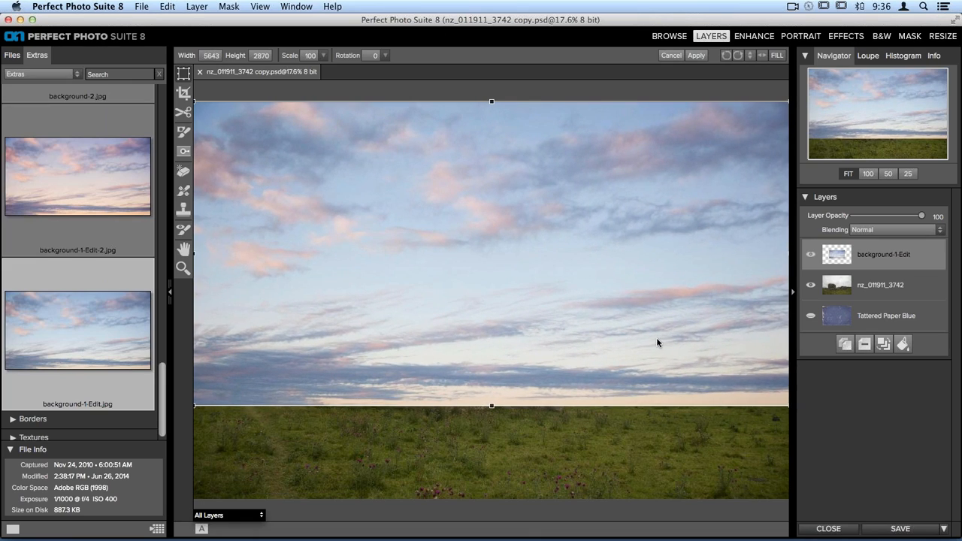
mouse_move(573, 375)
left_mouse_down()
mouse_move(576, 290)
mouse_move(569, 388)
mouse_move(574, 284)
mouse_move(565, 337)
mouse_move(576, 337)
mouse_move(573, 366)
left_mouse_up()
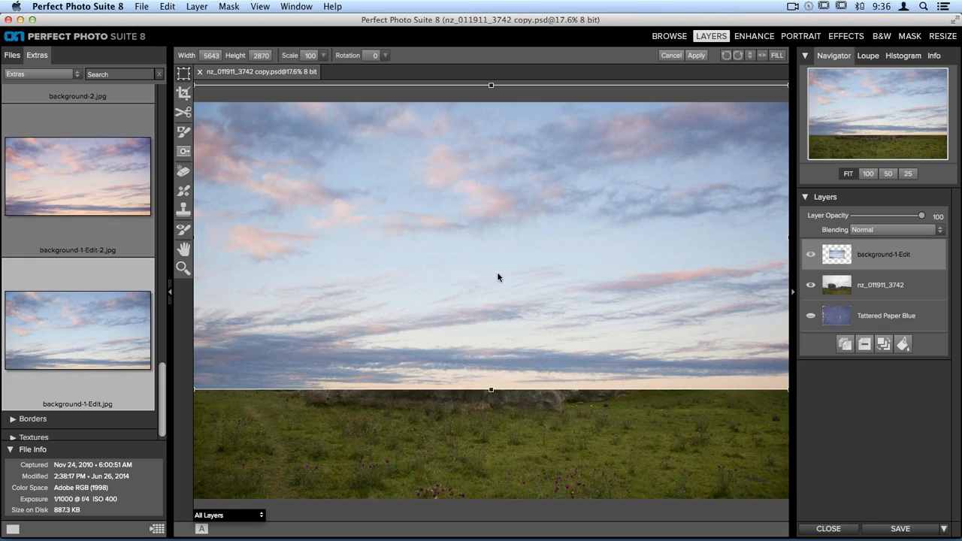
left_click(692, 56)
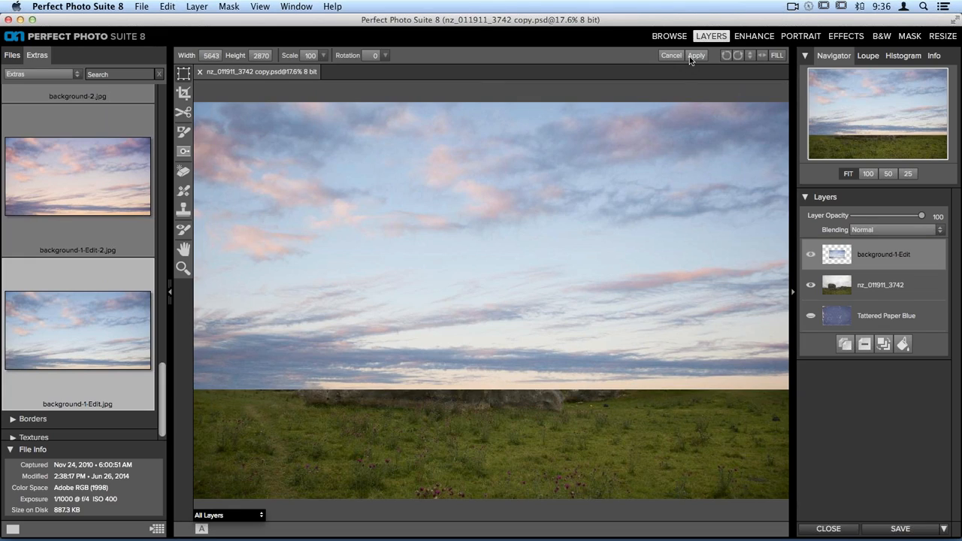
left_click(692, 58)
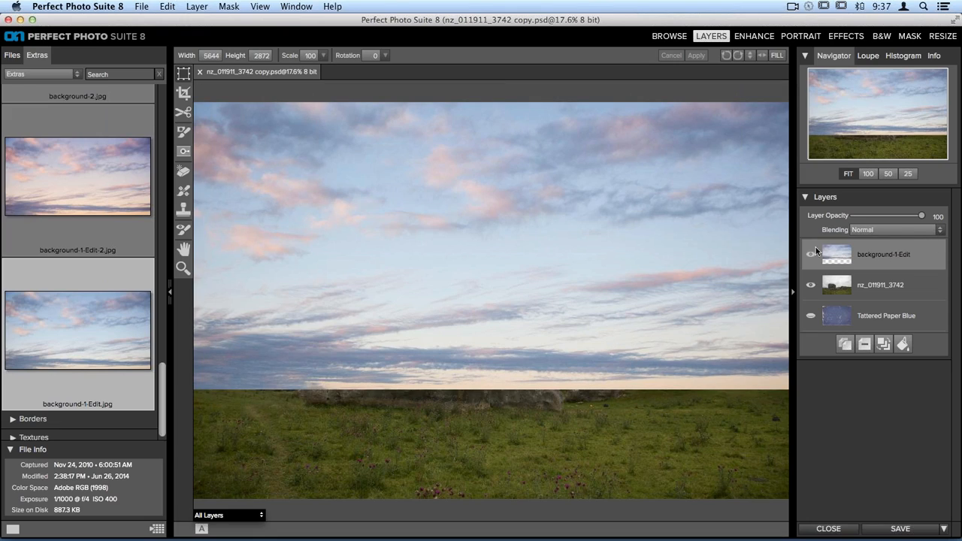
Move the background-1-Edit layer beneath the nz_011911_3742 photo, and hide the photo layer
left_click_drag(834, 257, 840, 290)
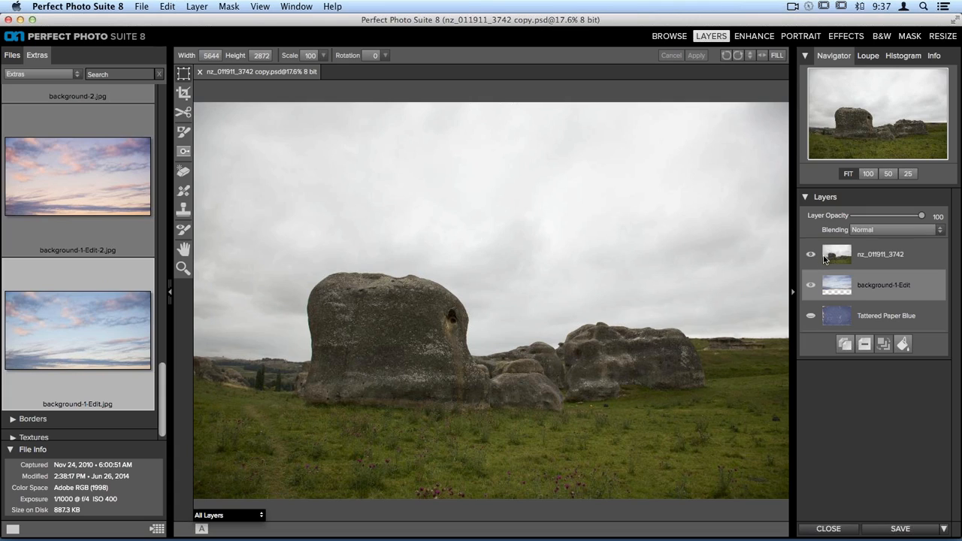
left_click(827, 260)
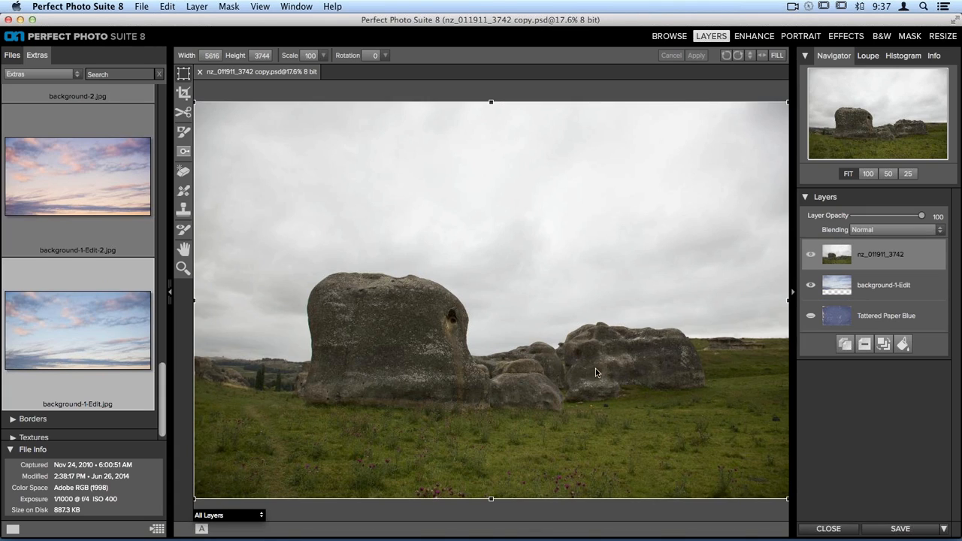
left_click(811, 256)
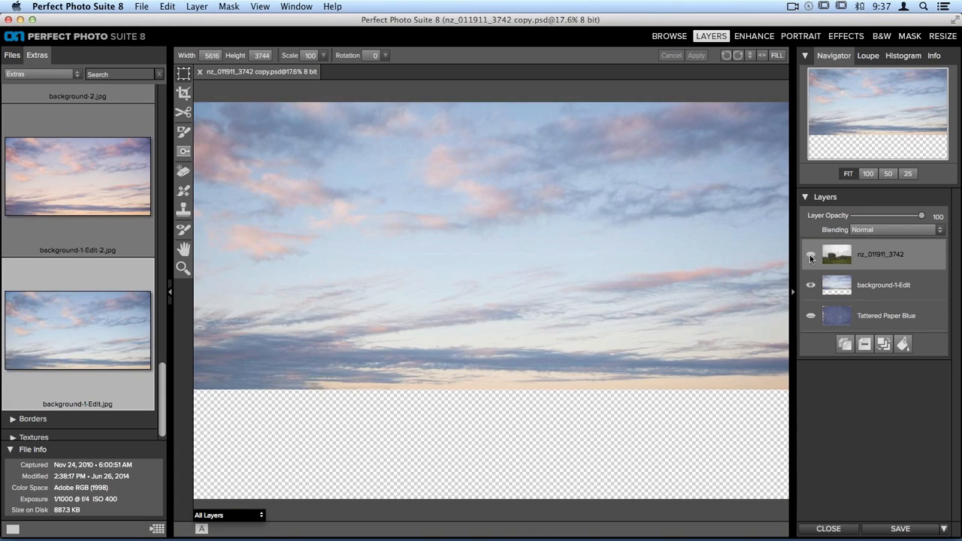
Toggle the nz_011911_3742 layer's visibility to compare the photo with the sky beneath it, leaving the photo layer shown
left_click(811, 256)
left_click(811, 256)
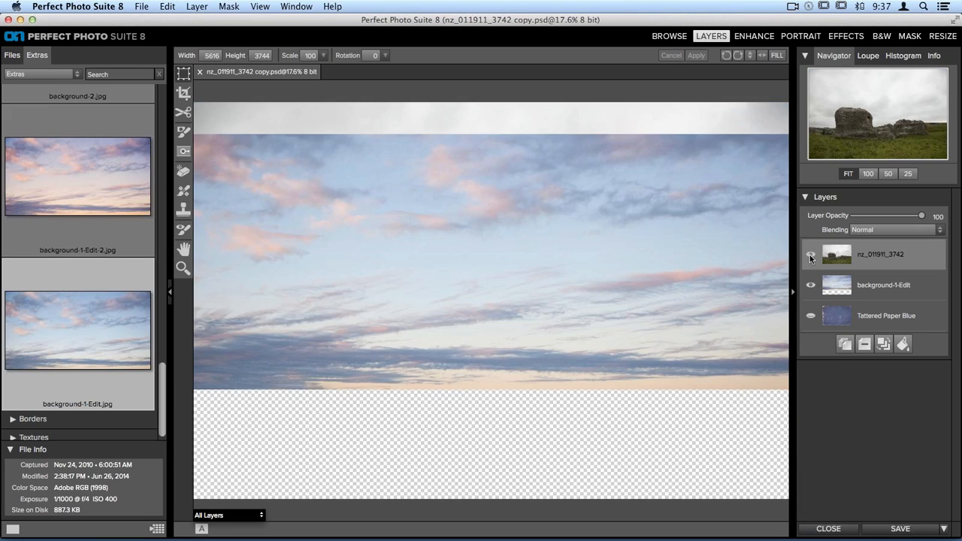
left_click(810, 257)
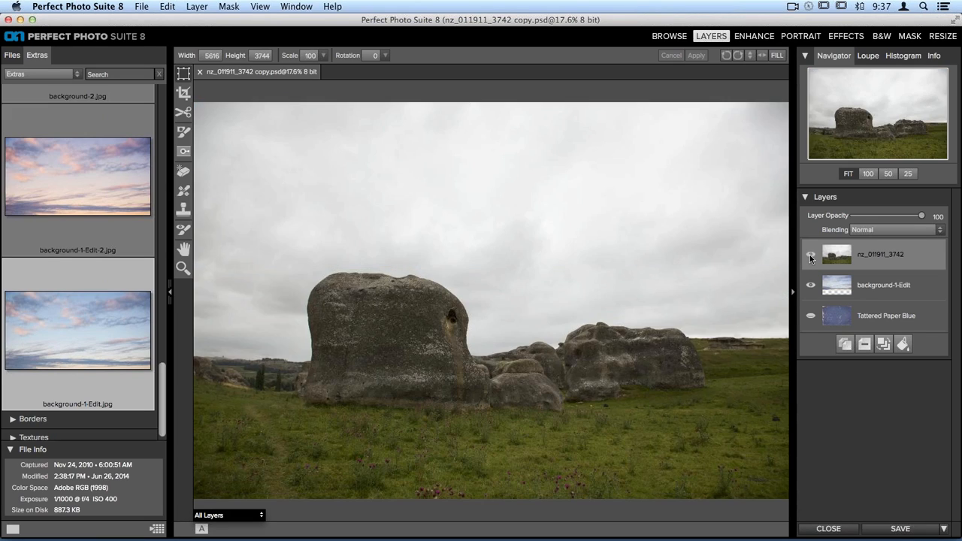
left_click(810, 257)
left_click(811, 257)
left_click(810, 257)
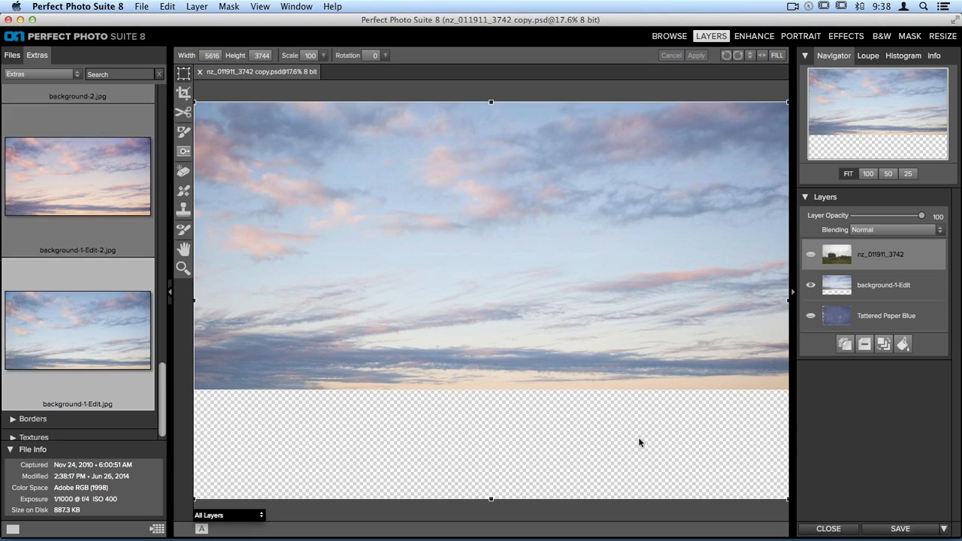
left_click(811, 254)
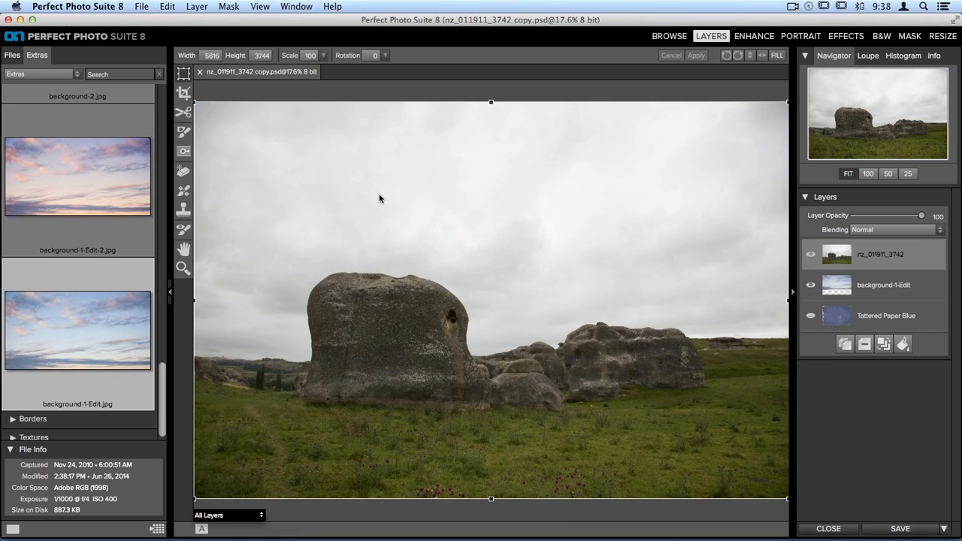
Paint out most of the photo's grey sky with the Masking Brush at size 600 and feather 41, and paint back the distant hillside
left_click(183, 132)
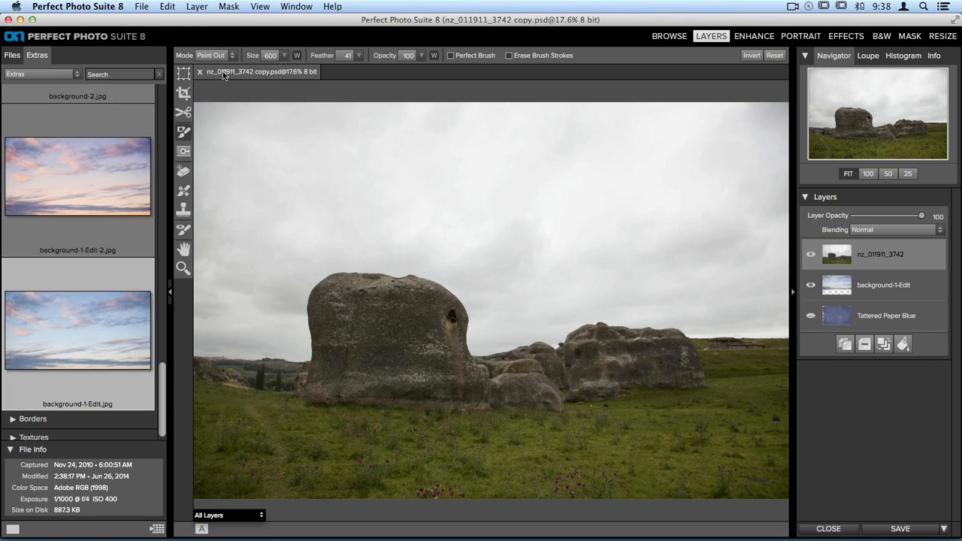
mouse_move(329, 143)
left_mouse_down()
mouse_move(213, 146)
mouse_move(405, 114)
mouse_move(314, 108)
mouse_move(327, 151)
mouse_move(514, 155)
mouse_move(612, 143)
mouse_move(467, 121)
mouse_move(669, 146)
mouse_move(722, 109)
mouse_move(591, 113)
mouse_move(775, 118)
mouse_move(628, 164)
mouse_move(764, 191)
mouse_move(706, 142)
mouse_move(778, 136)
mouse_move(778, 233)
mouse_move(745, 256)
mouse_move(625, 185)
mouse_move(768, 205)
mouse_move(726, 250)
mouse_move(574, 245)
mouse_move(664, 226)
mouse_move(418, 179)
mouse_move(376, 182)
mouse_move(573, 213)
mouse_move(542, 269)
mouse_move(477, 210)
mouse_move(470, 221)
mouse_move(539, 272)
mouse_move(521, 234)
mouse_move(517, 299)
mouse_move(628, 286)
mouse_move(734, 295)
mouse_move(591, 234)
mouse_move(303, 213)
mouse_move(375, 194)
mouse_move(202, 188)
mouse_move(204, 334)
mouse_move(207, 285)
left_mouse_up()
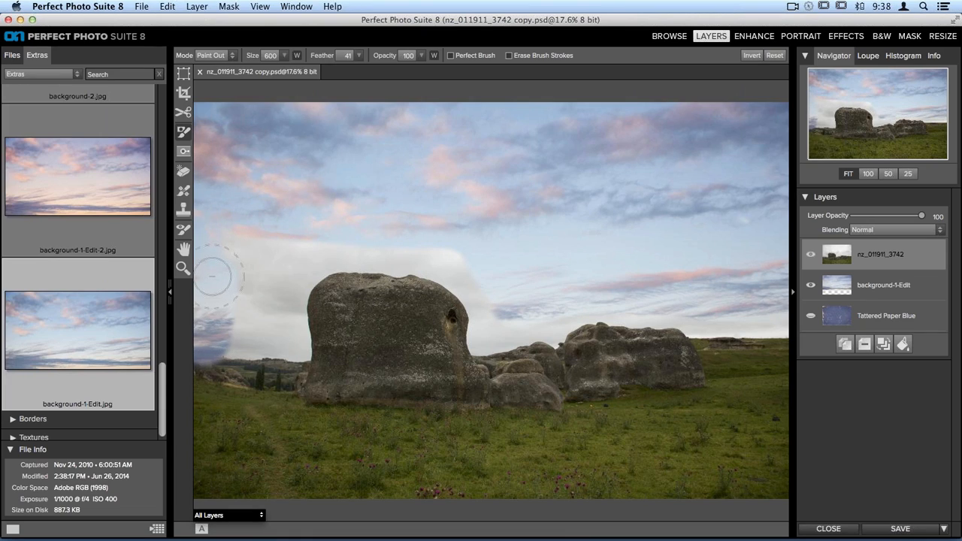
key("x")
mouse_move(223, 366)
left_mouse_down()
mouse_move(221, 379)
mouse_move(199, 375)
left_mouse_up()
key("x")
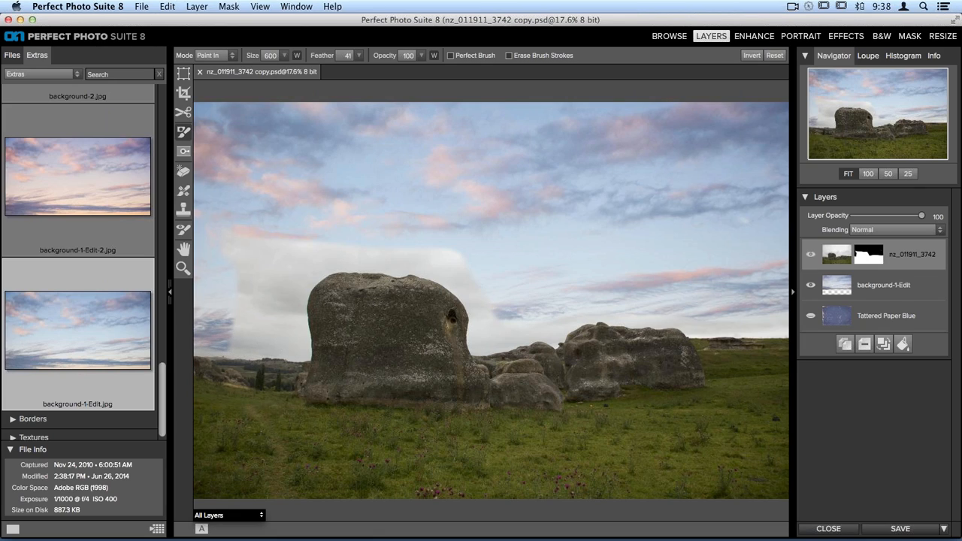
Paint out the remaining grey sky closer to the rocks, and undo the stray stroke over the grass beside the smaller rocks
mouse_move(251, 209)
left_mouse_down()
mouse_move(249, 306)
mouse_move(274, 230)
mouse_move(273, 334)
mouse_move(237, 330)
mouse_move(289, 252)
mouse_move(329, 233)
mouse_move(421, 236)
mouse_move(494, 271)
mouse_move(493, 307)
mouse_move(610, 287)
mouse_move(697, 299)
mouse_move(731, 316)
mouse_move(728, 383)
left_mouse_up()
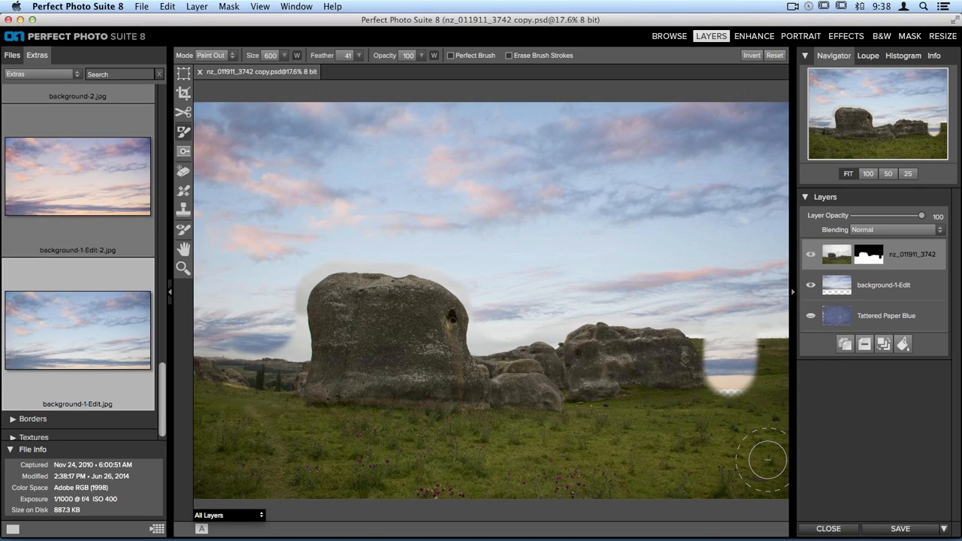
key("super+z")
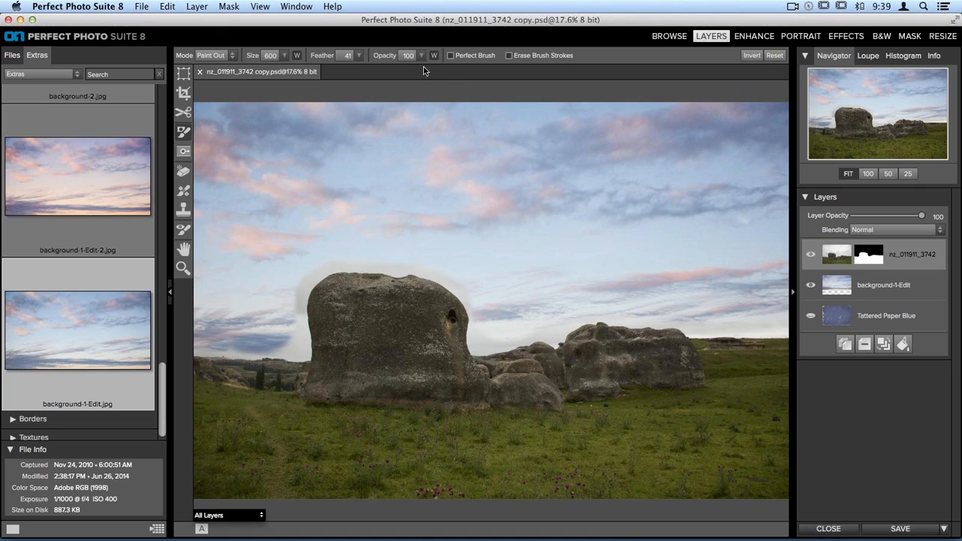
Enable Perfect Brush, reduce the brush size to 500, and paint out the grey halo around the large rock
left_click(451, 56)
key("bracketleft")
key("bracketleft")
key("bracketleft")
key("bracketleft")
key("bracketleft")
key("bracketleft")
key("bracketleft")
key("bracketleft")
key("bracketleft")
key("bracketright")
key("bracketright")
key("bracketright")
key("bracketright")
key("bracketright")
key("bracketleft")
key("bracketleft")
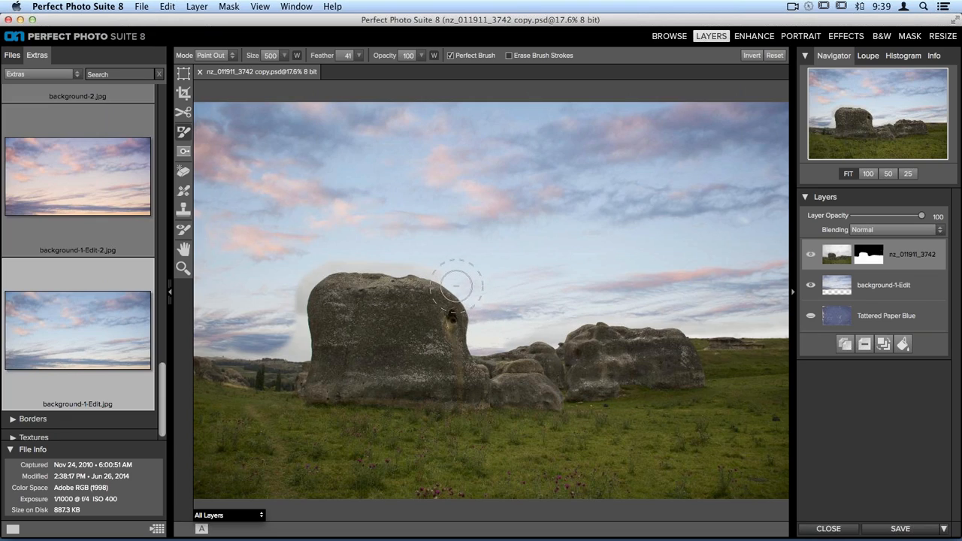
mouse_move(390, 265)
left_mouse_down()
mouse_move(341, 256)
mouse_move(310, 276)
mouse_move(293, 301)
mouse_move(299, 343)
mouse_move(292, 300)
mouse_move(313, 266)
mouse_move(404, 265)
mouse_move(471, 280)
left_mouse_up()
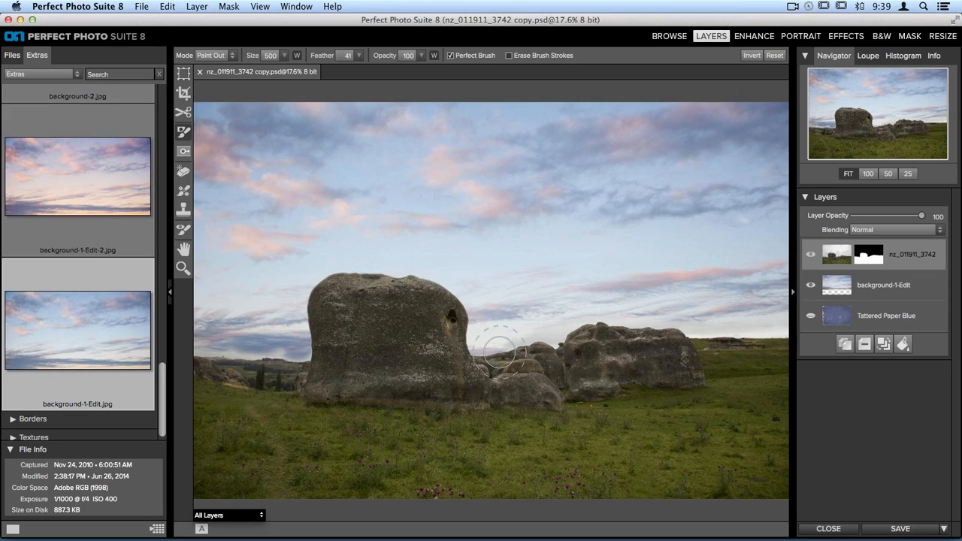
Reduce the brush size to 350 and paint out the leftover sky beside the large rock's base and above the smaller rocks
key("bracketleft")
key("bracketleft")
key("bracketleft")
mouse_move(297, 349)
left_mouse_down()
mouse_move(295, 358)
mouse_move(203, 346)
mouse_move(303, 353)
left_mouse_up()
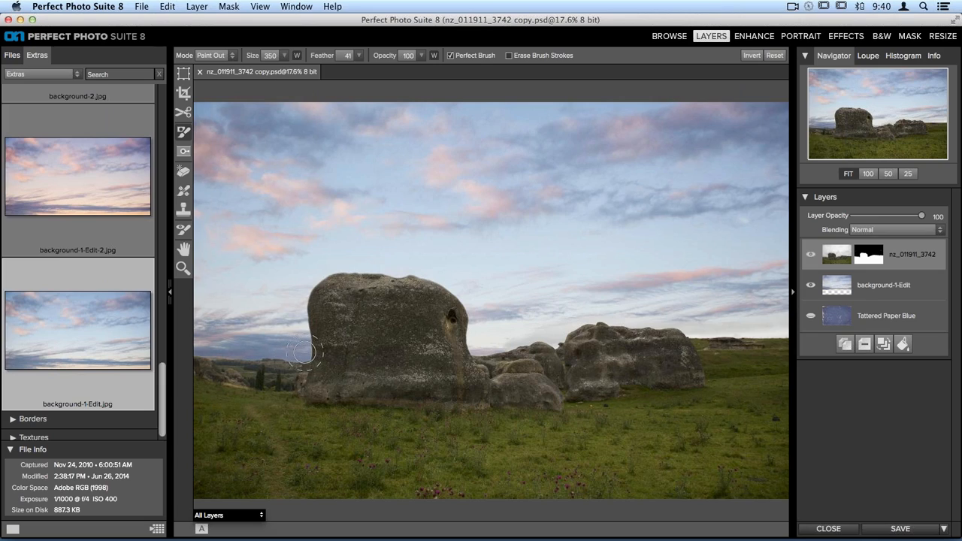
mouse_move(544, 334)
left_mouse_down()
mouse_move(613, 316)
mouse_move(783, 335)
mouse_move(714, 320)
mouse_move(772, 321)
mouse_move(692, 318)
left_mouse_up()
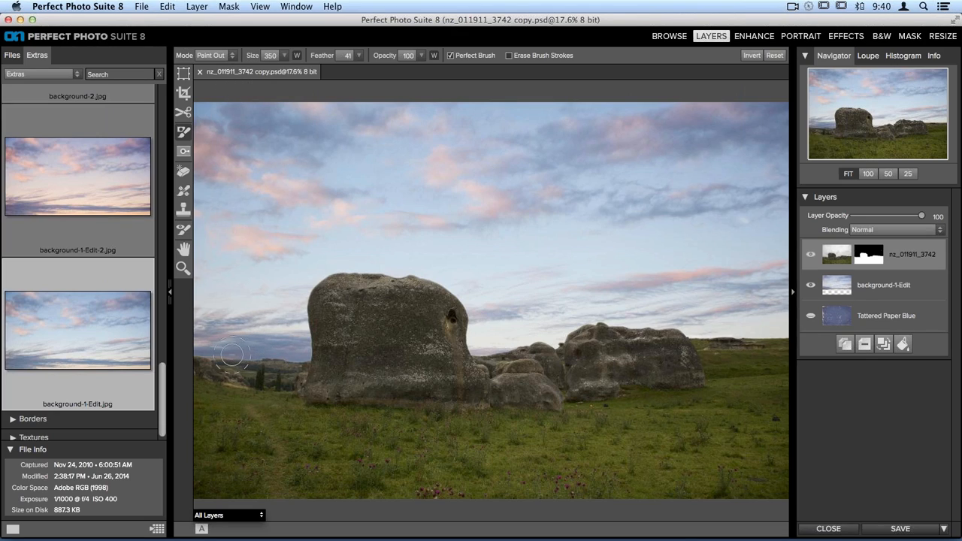
Paint out part of the distant hills beside the large rock, and restore them with the brush in Paint In mode
mouse_move(230, 361)
left_mouse_down()
mouse_move(211, 362)
mouse_move(231, 335)
left_mouse_up()
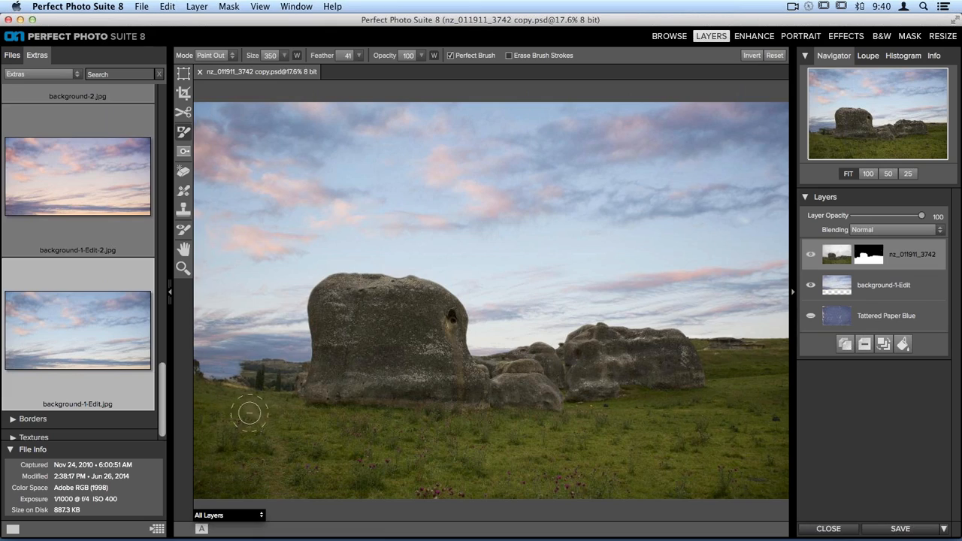
left_click(214, 56)
mouse_move(264, 388)
left_mouse_down()
mouse_move(213, 385)
mouse_move(210, 376)
mouse_move(239, 379)
mouse_move(204, 376)
mouse_move(198, 362)
mouse_move(248, 369)
mouse_move(199, 365)
mouse_move(230, 371)
left_mouse_up()
Show the mask as Mask-Red and paint out the missed spots along the horizon and rock edges with a size 250 brush
key("bracketleft")
key("bracketleft")
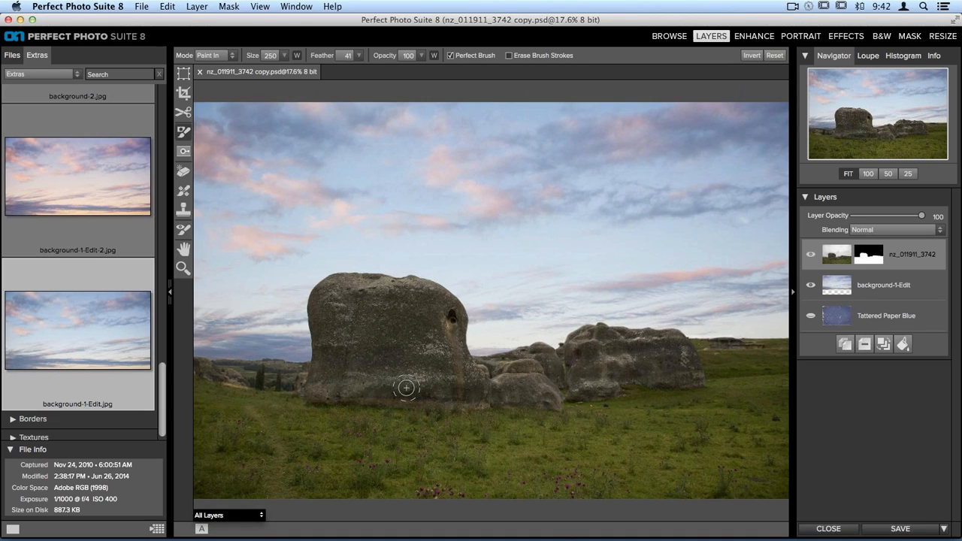
left_click(239, 516)
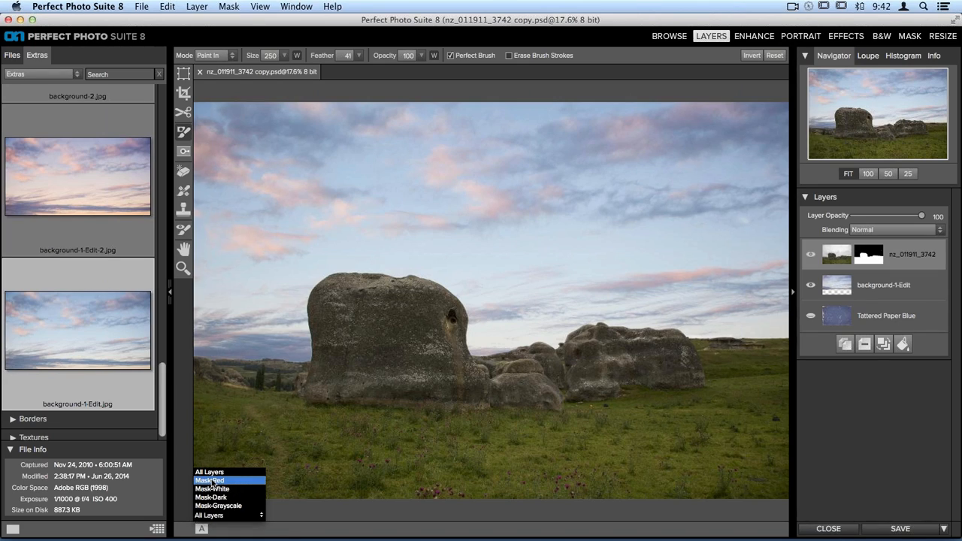
left_click(211, 481)
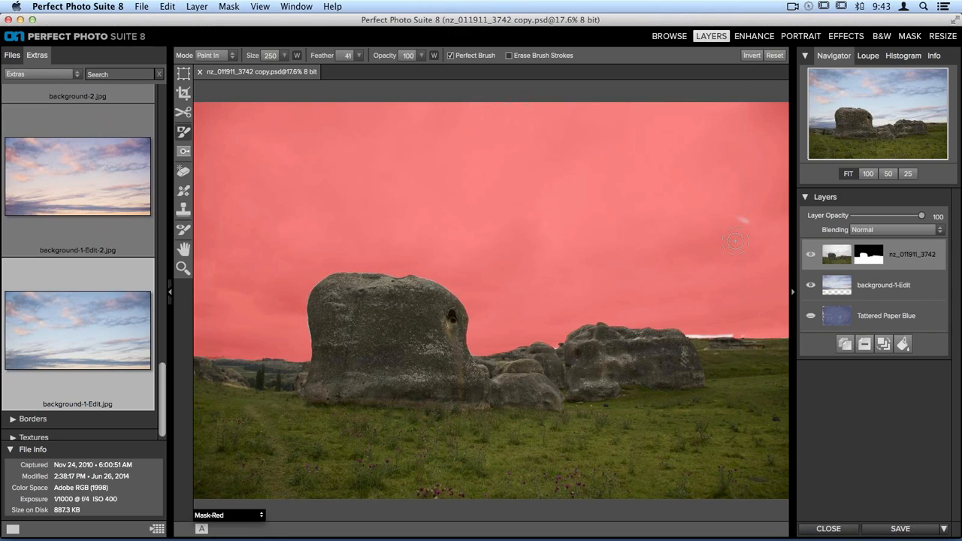
key("x")
mouse_move(707, 335)
left_mouse_down()
mouse_move(688, 337)
mouse_move(788, 337)
left_mouse_up()
left_click_drag(550, 344, 557, 349)
left_click_drag(478, 346, 474, 353)
left_click_drag(301, 319, 315, 276)
Examine the mask in the Mask-White, Mask-Dark and Mask-Grayscale views, and return the view to All Layers
left_click(258, 516)
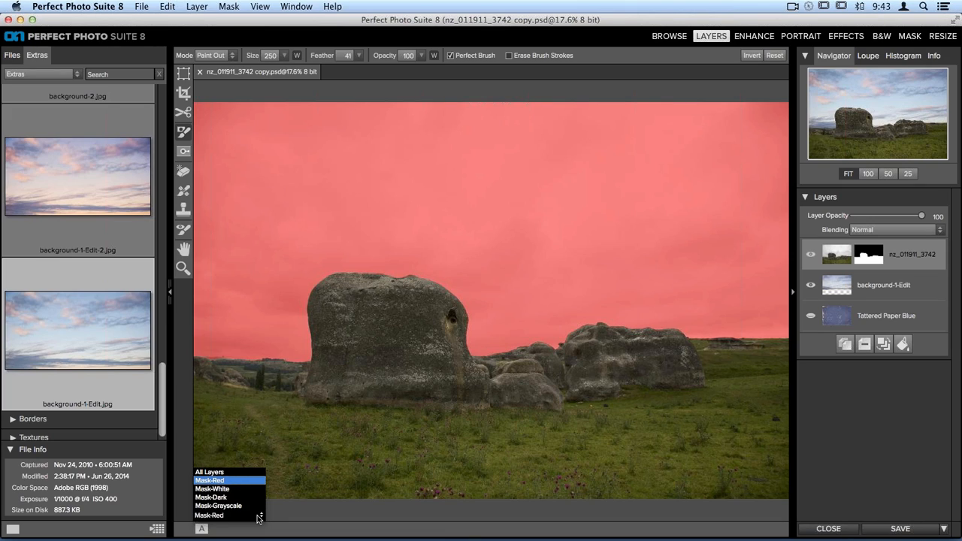
left_click(226, 489)
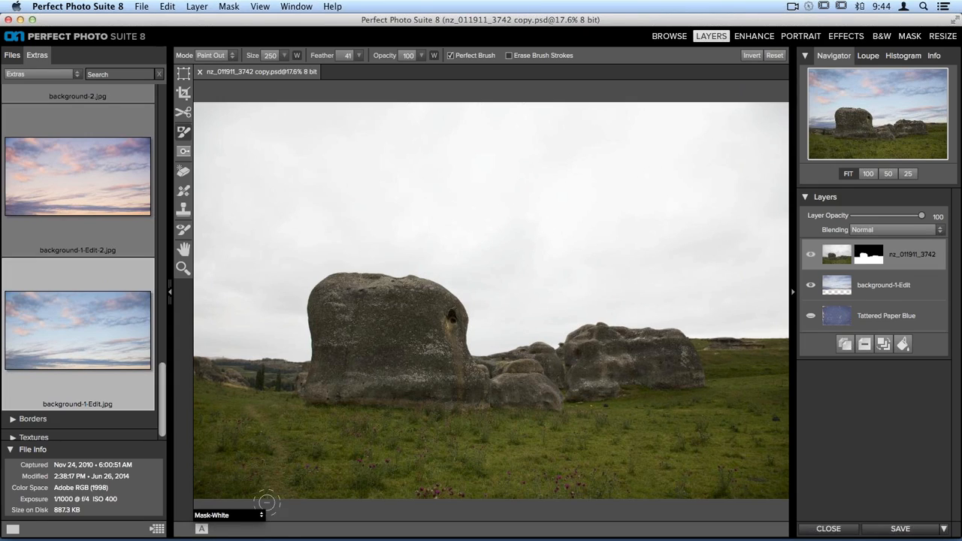
left_click(234, 517)
left_click(229, 498)
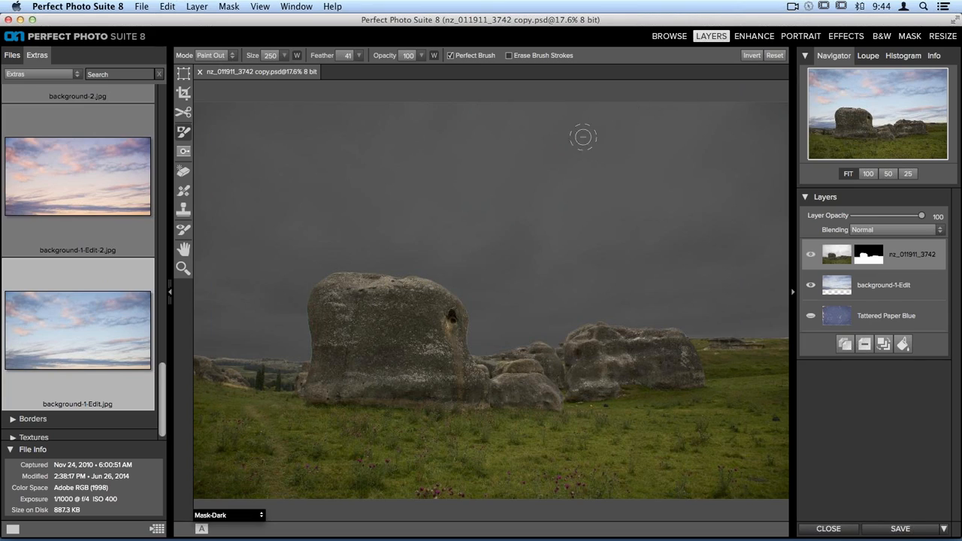
left_click(223, 516)
left_click(223, 508)
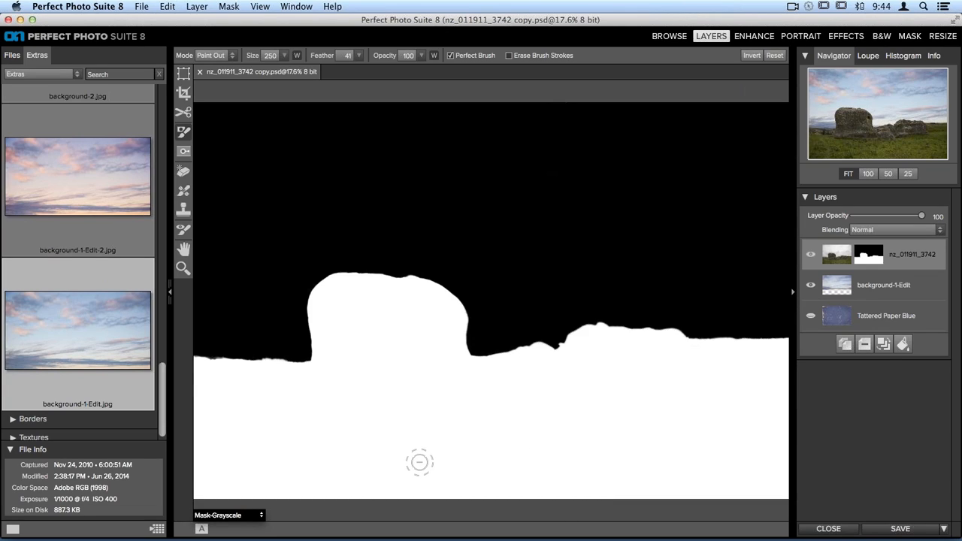
left_click(226, 517)
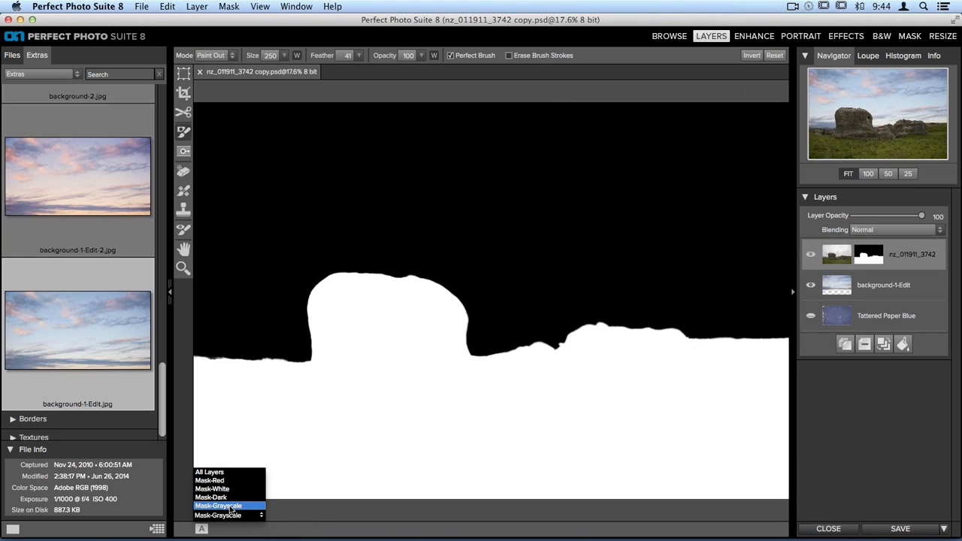
left_click(226, 472)
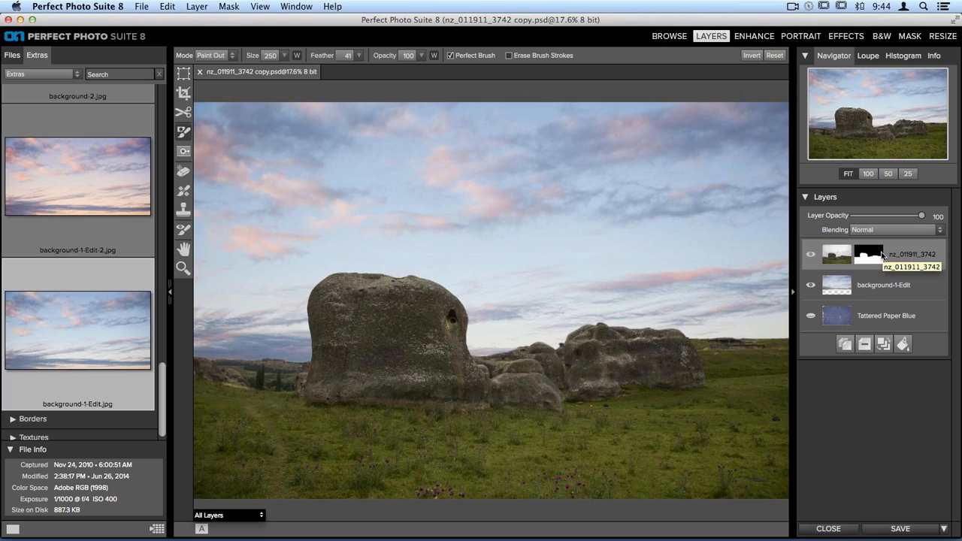
Select the nz_011911_3742 photo layer and open it in the Enhance module
left_click(841, 281)
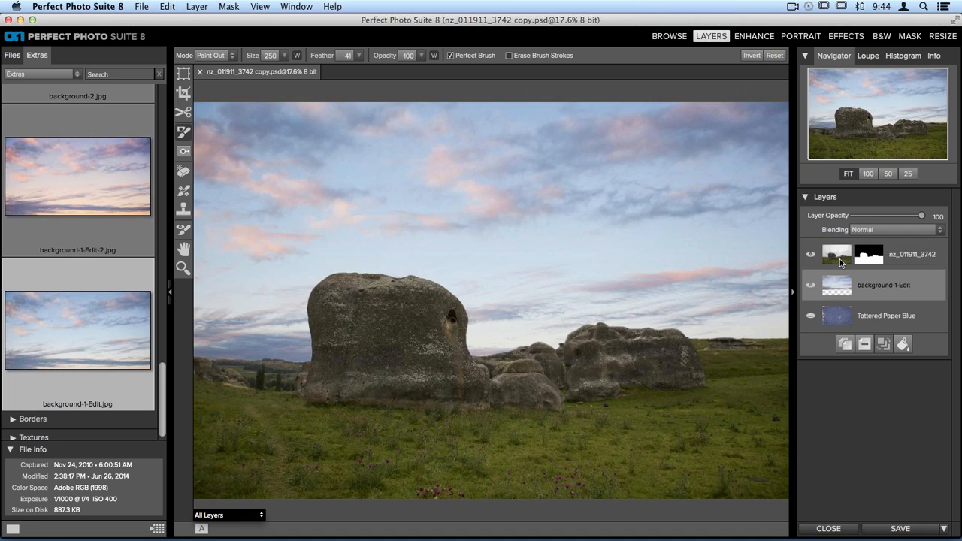
left_click(840, 259)
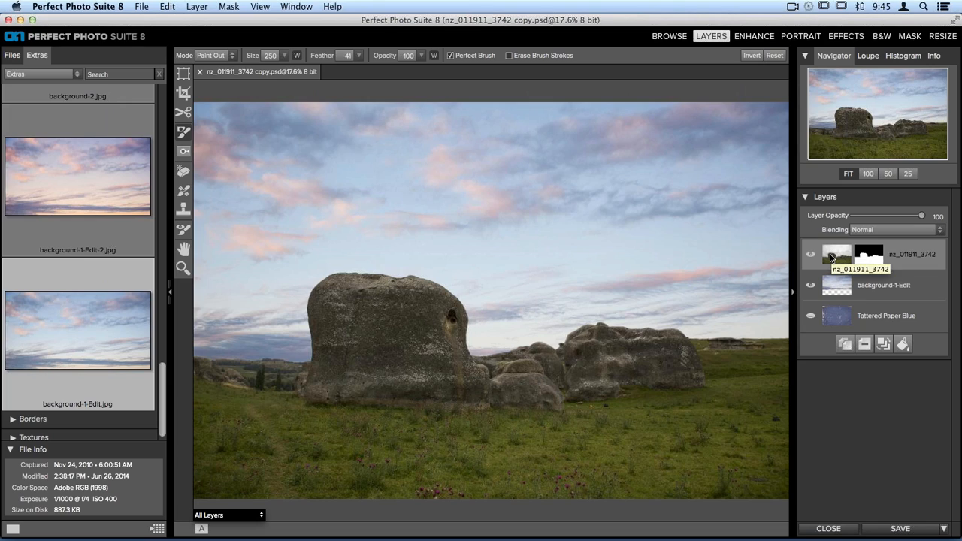
left_click(761, 41)
left_click(754, 36)
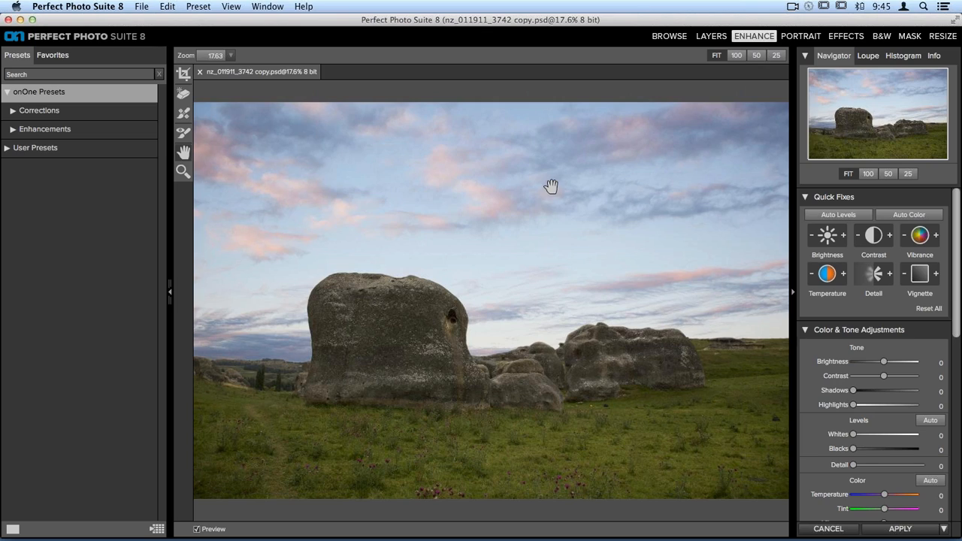
Set Brightness to 38, Contrast 7, Whites 36, Blacks 6, Detail 19 and Temperature -4, and compare the photo with the preview off and on
scroll(855, 365, "down", 2)
scroll(852, 361, "down", 5)
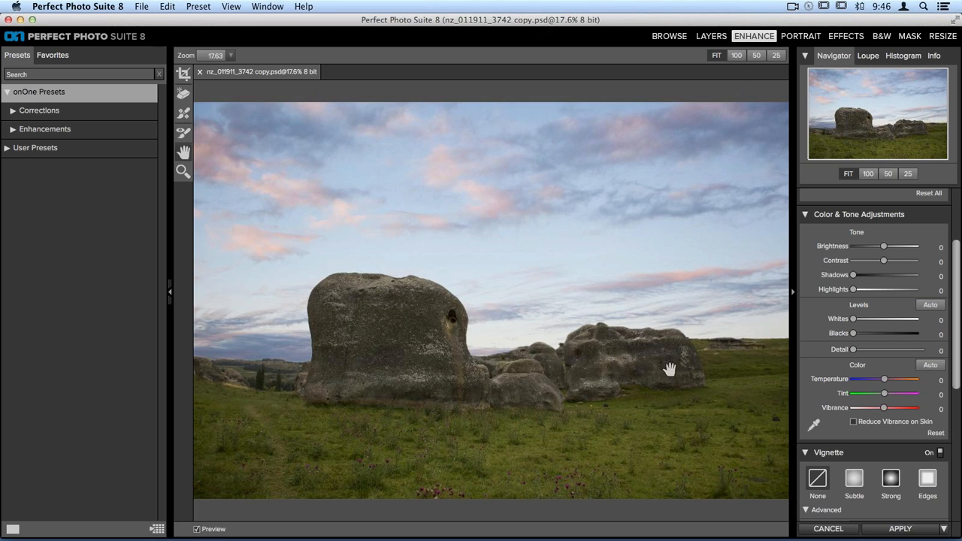
mouse_move(888, 241)
left_mouse_down()
mouse_move(909, 250)
mouse_move(865, 255)
mouse_move(902, 260)
mouse_move(833, 263)
mouse_move(914, 250)
mouse_move(891, 251)
left_mouse_up()
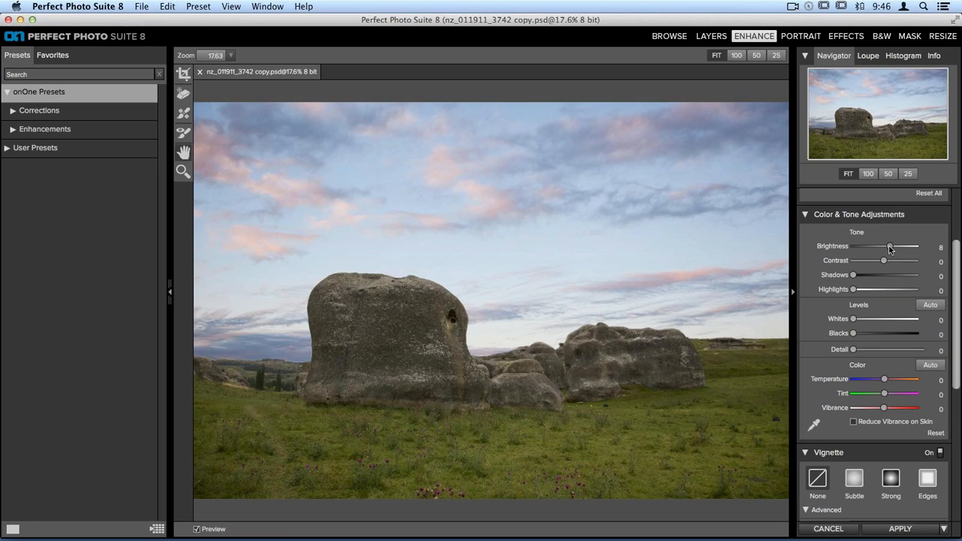
left_click_drag(890, 250, 904, 252)
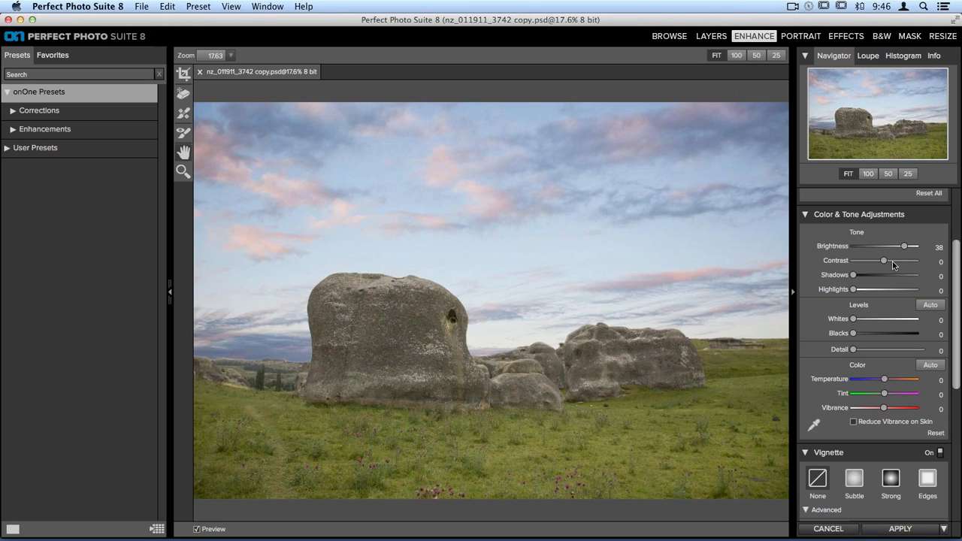
mouse_move(852, 349)
left_mouse_down()
mouse_move(870, 353)
mouse_move(855, 336)
mouse_move(864, 320)
mouse_move(895, 322)
mouse_move(881, 319)
mouse_move(860, 337)
left_mouse_up()
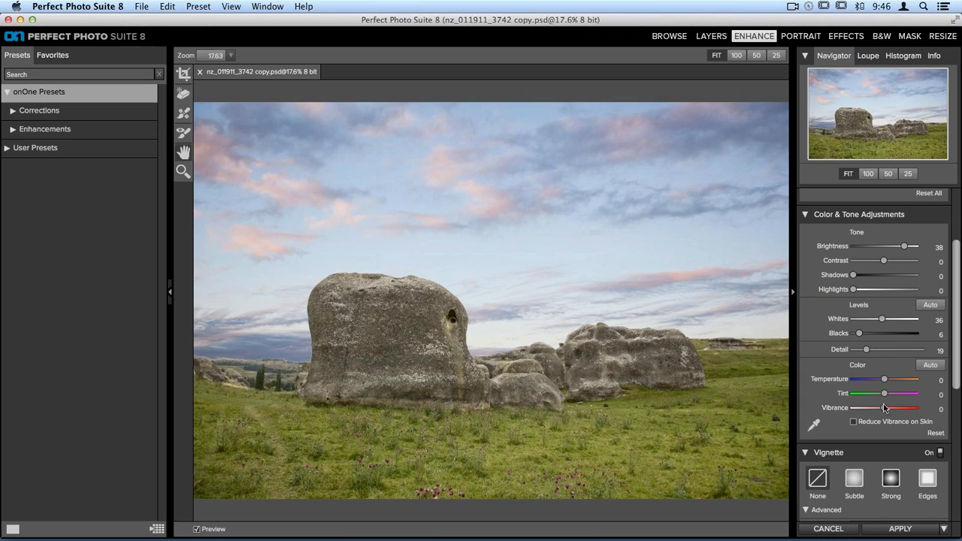
left_click_drag(885, 409, 883, 380)
scroll(861, 317, "down", 5)
scroll(861, 317, "up", 10)
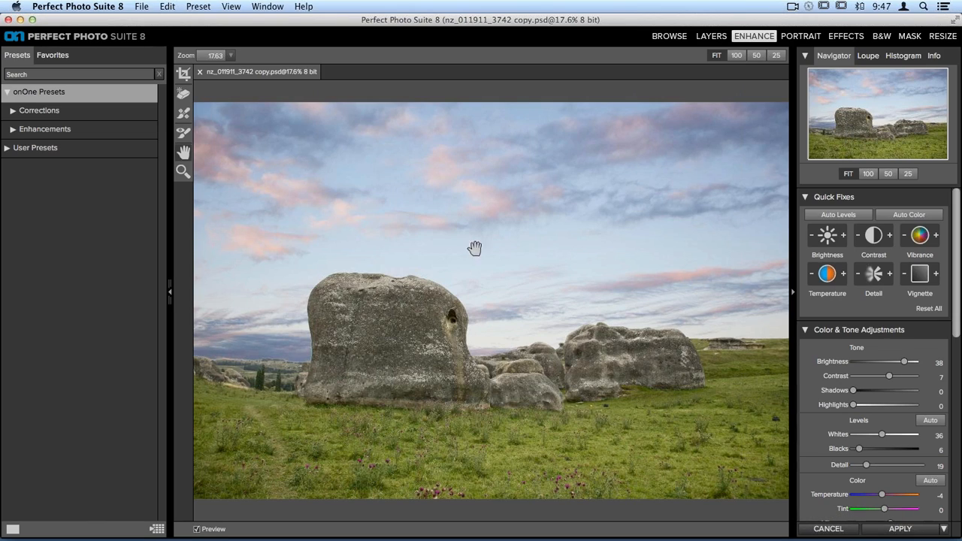
key("super+p")
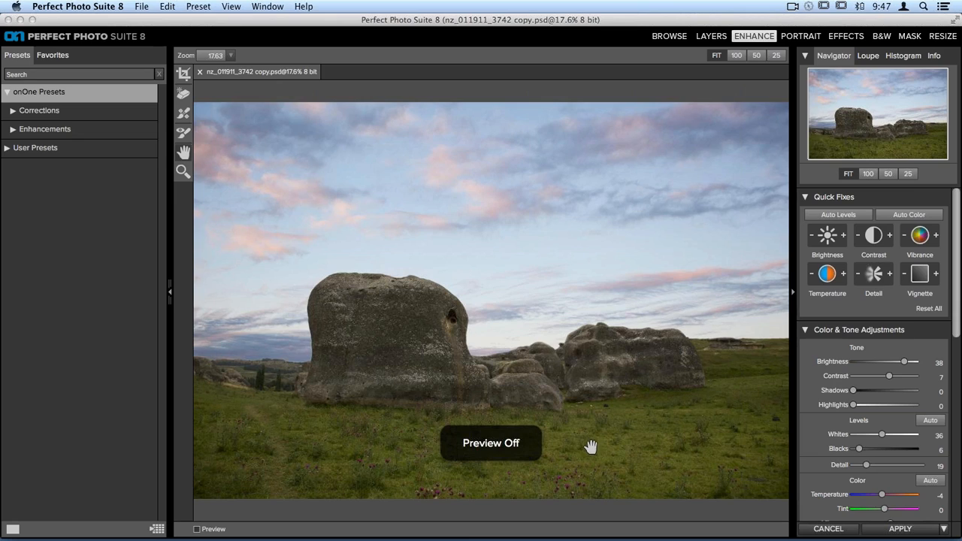
key("super+p")
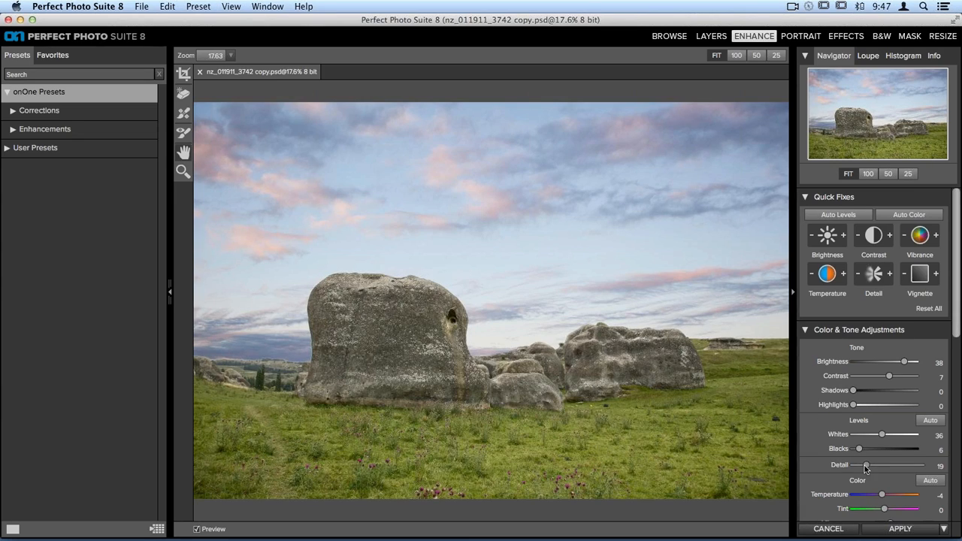
Raise Detail slightly and apply the enhancement as a layer, and show the original nz_011911_3742 layer beneath it
left_click_drag(867, 466, 870, 468)
left_click(902, 531)
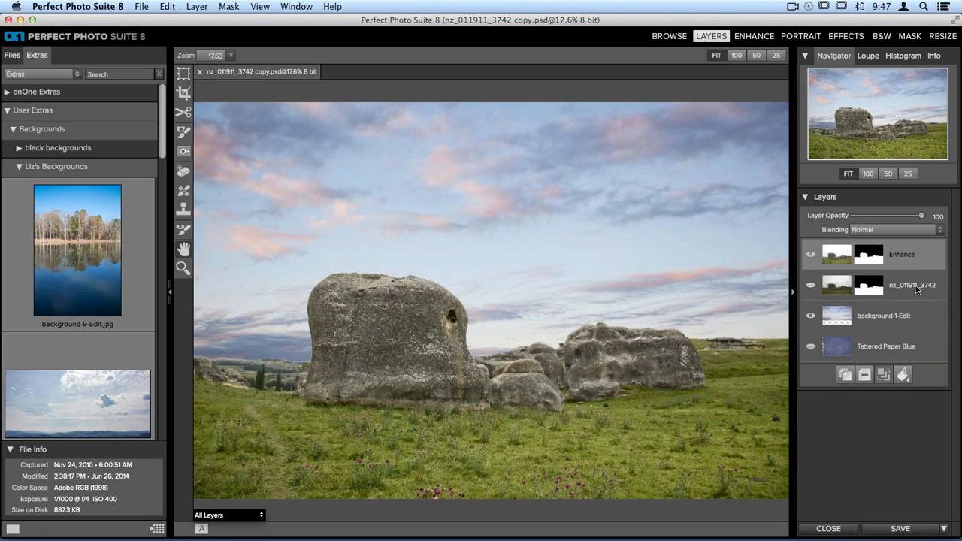
left_click(814, 285)
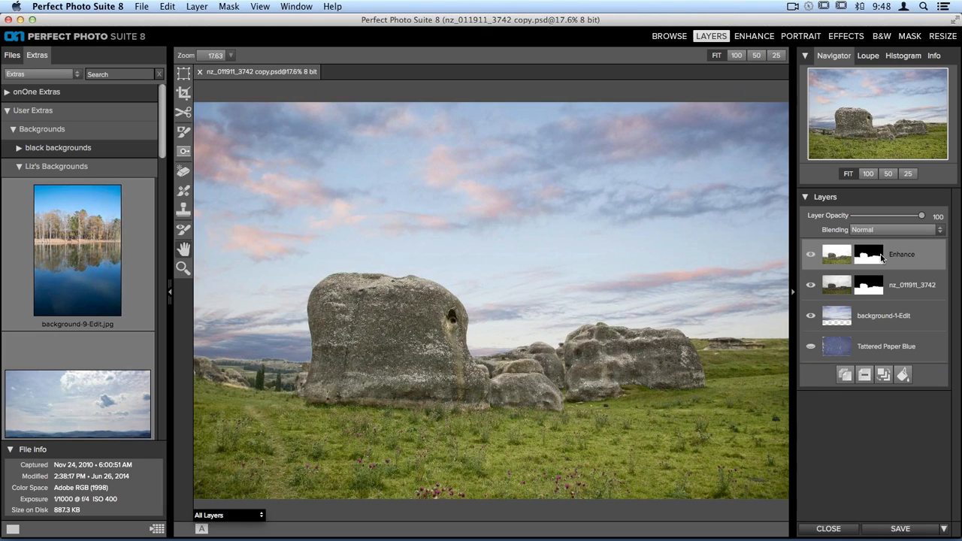
Compare the photo with the foreground Enhance layer hidden and shown, and hide the original nz_011911_3742 layer
left_click(812, 255)
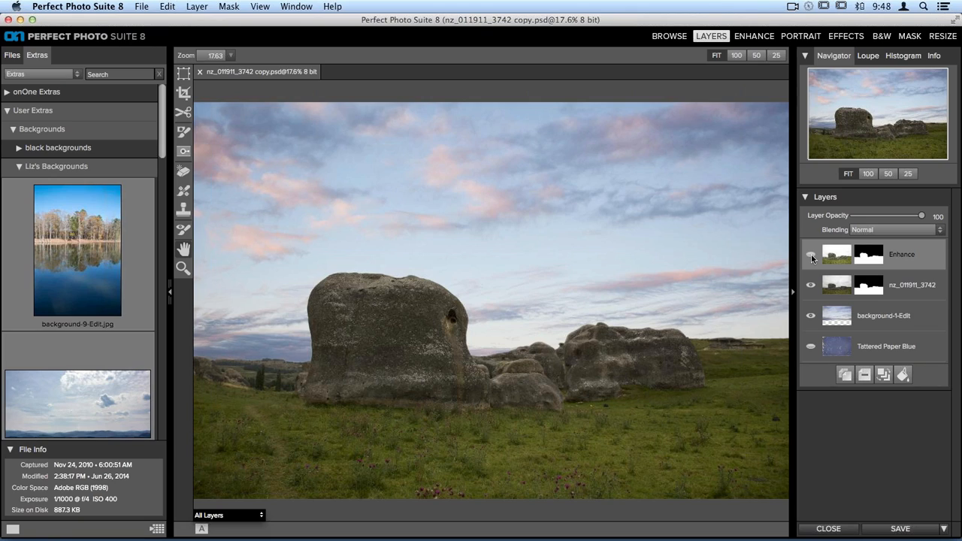
left_click(811, 255)
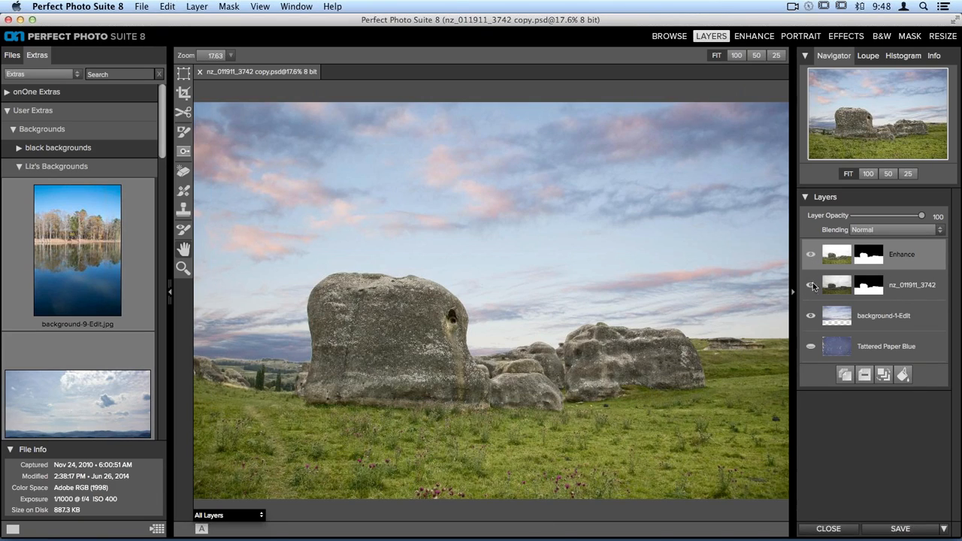
left_click(811, 285)
Open the background-1-Edit sky layer in the Enhance module and set Brightness to -14
left_click(894, 322)
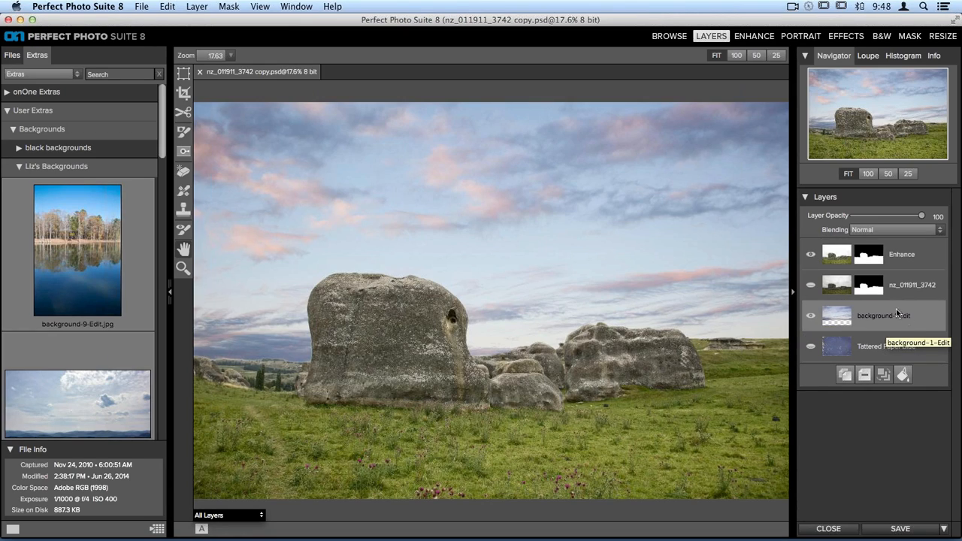
left_click(757, 38)
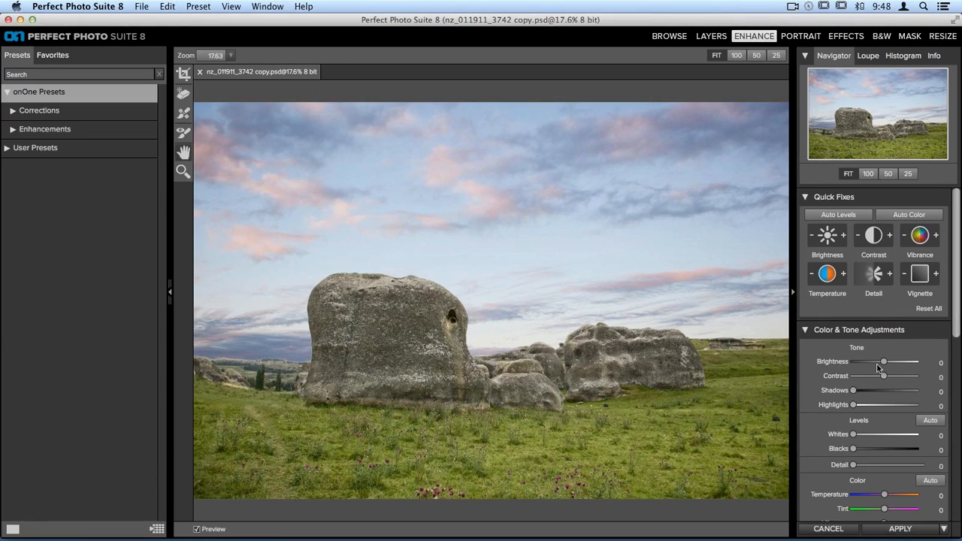
left_click_drag(882, 363, 874, 361)
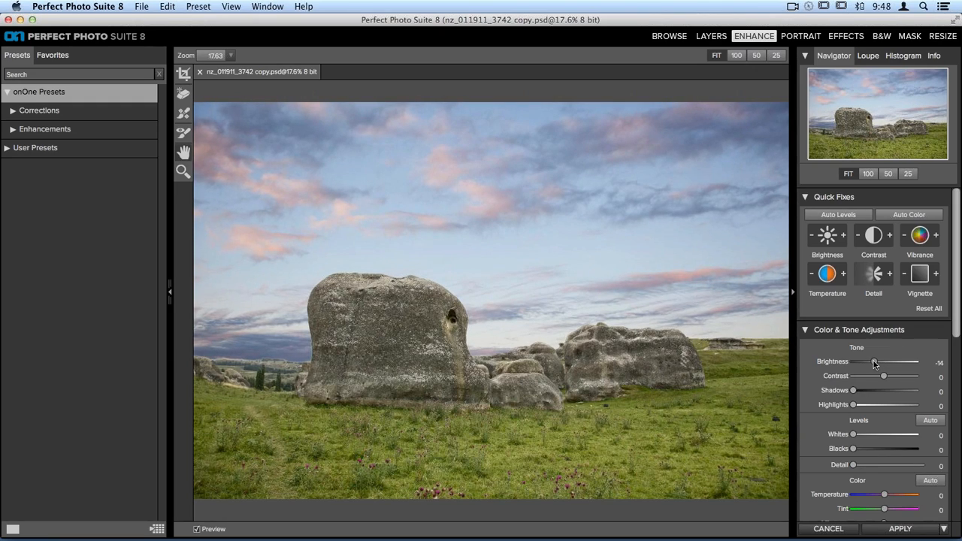
Set the sky's Temperature to -20 and Tint to -4, and apply the enhancement as a layer
scroll(883, 387, "down", 3)
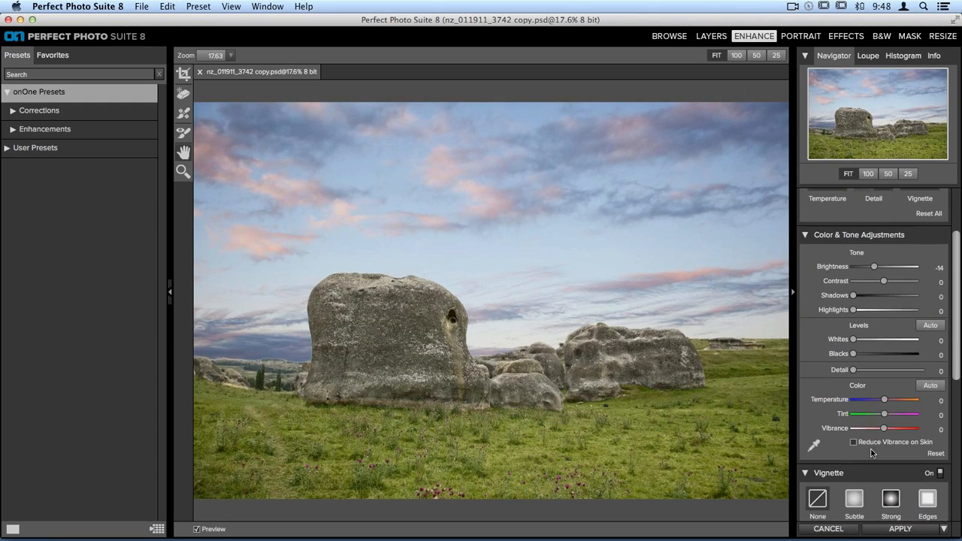
mouse_move(885, 397)
left_mouse_down()
mouse_move(891, 404)
mouse_move(871, 402)
mouse_move(900, 404)
mouse_move(886, 406)
left_mouse_up()
mouse_move(879, 405)
left_mouse_down()
mouse_move(871, 403)
mouse_move(882, 414)
left_mouse_up()
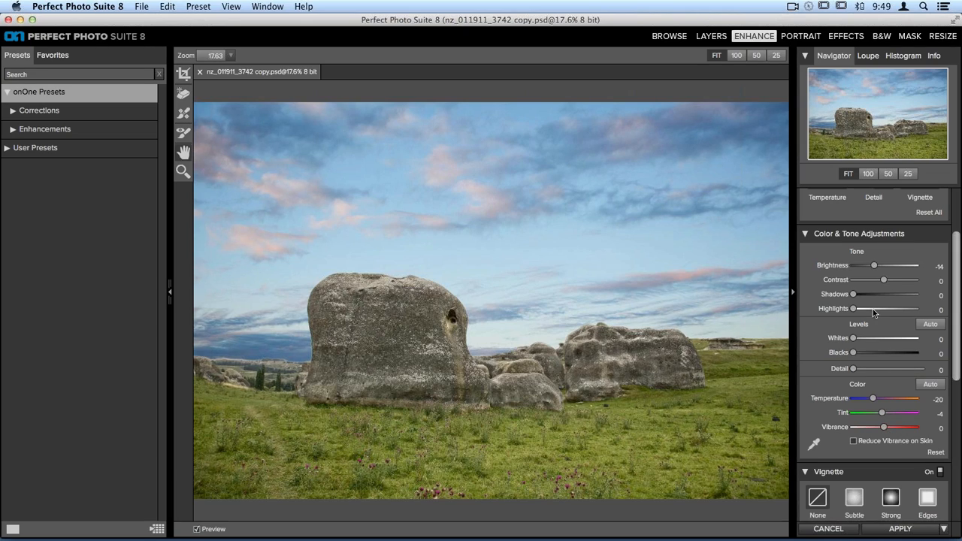
mouse_move(854, 352)
left_mouse_down()
mouse_move(865, 354)
mouse_move(854, 369)
left_mouse_up()
left_click(901, 530)
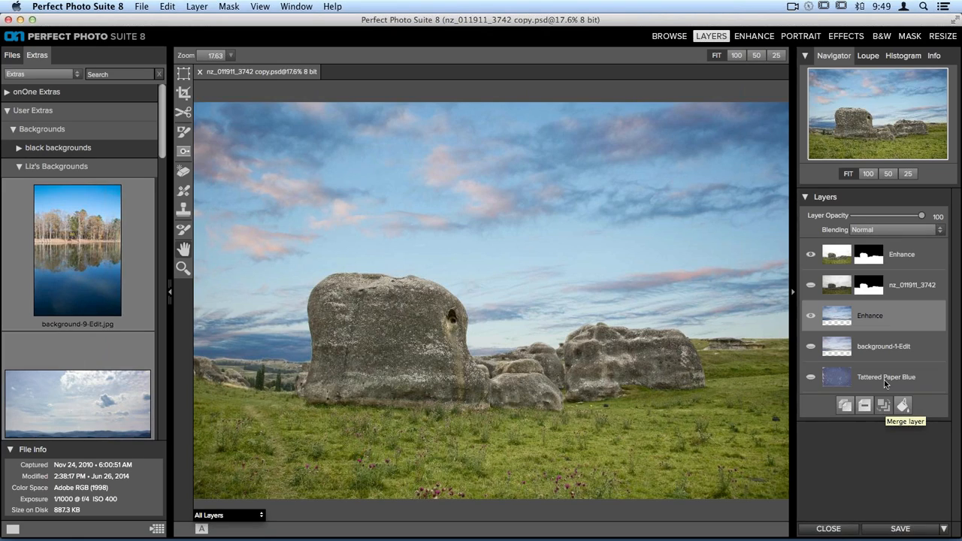
Show the nz_011911_3742 layer and compare the photo with the masked foreground Enhance layer off and on
left_click(825, 260)
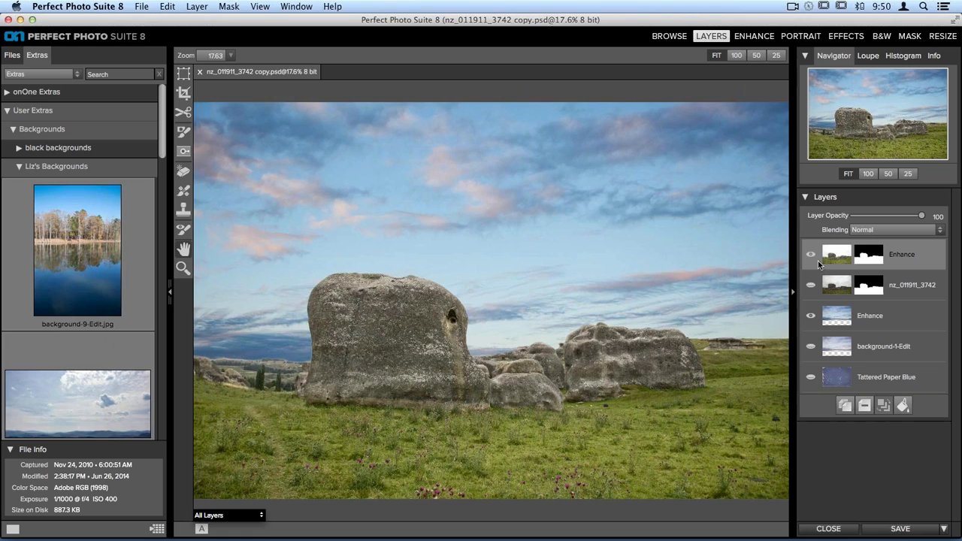
left_click(810, 285)
left_click(815, 256)
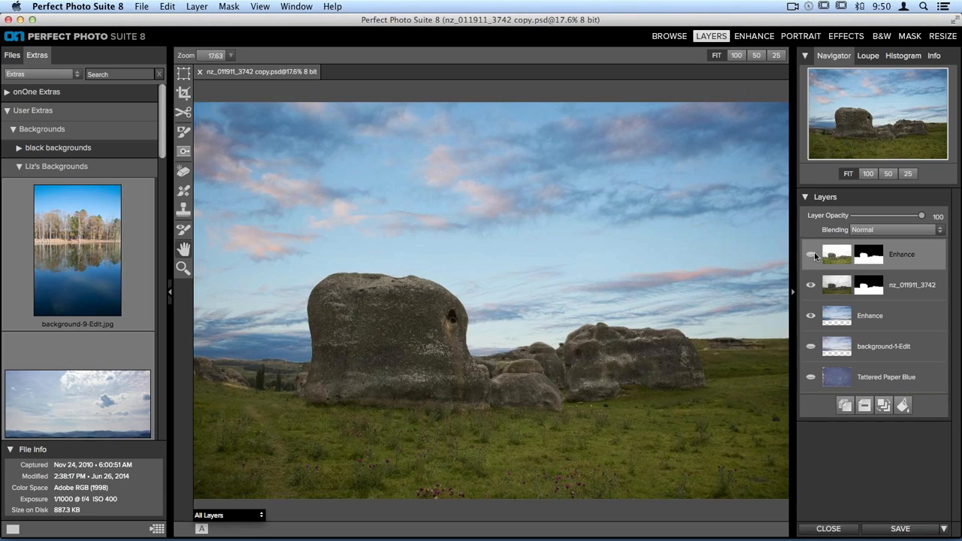
left_click(812, 256)
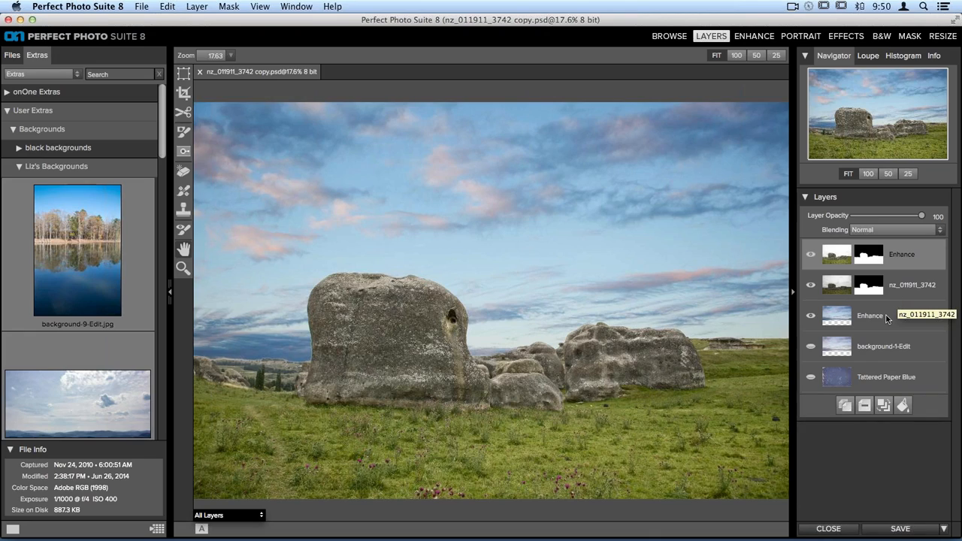
Merge the masked Enhance layer with the nz_011911_3742 layer, undo the merge, and reselect only the Enhance layer
left_click(885, 407)
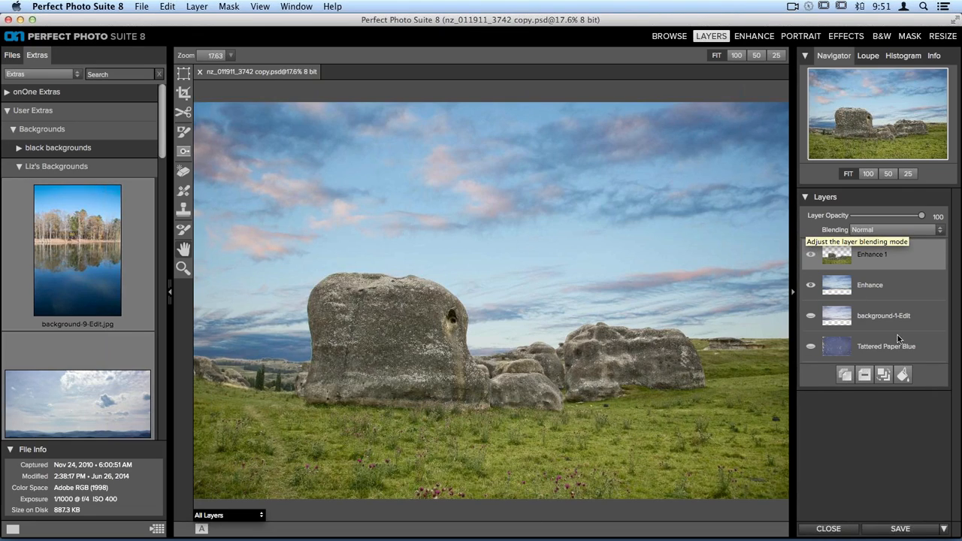
key("super+z")
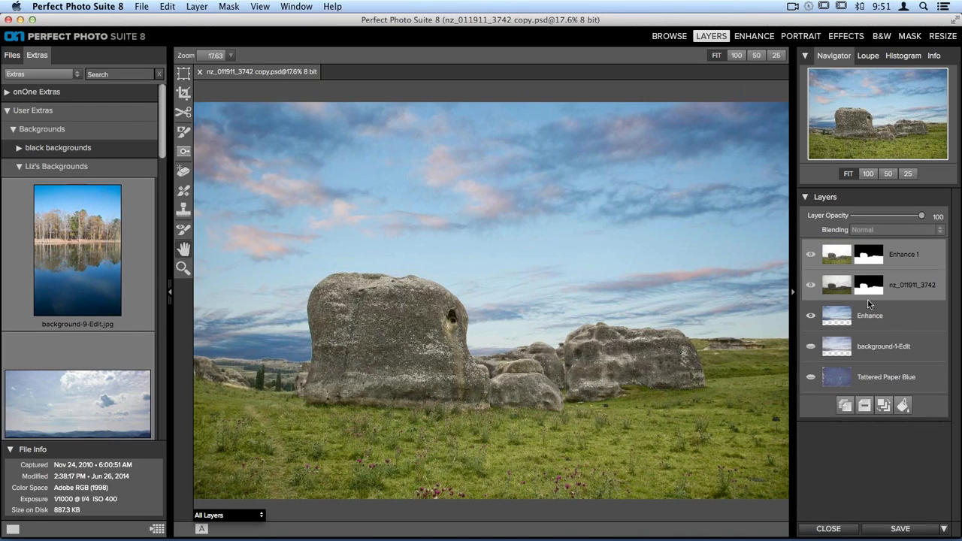
left_click(937, 264)
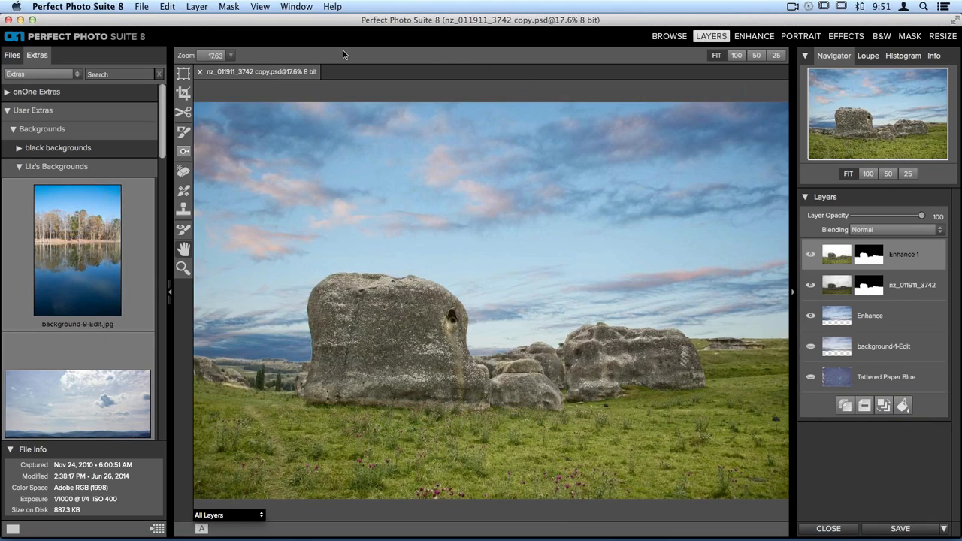
Hide the nz_011911_3742 layer and create a new stamped layer from the visible layers
left_click(196, 6)
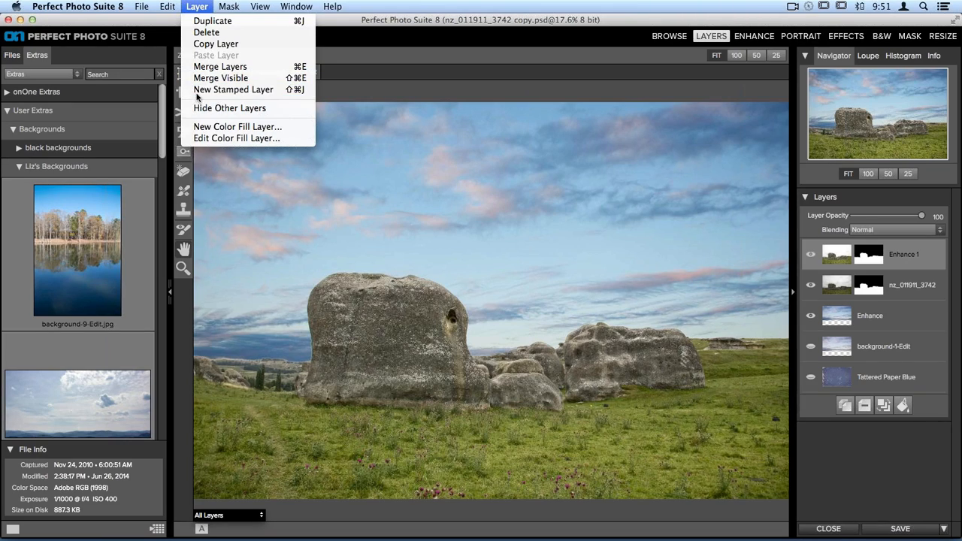
left_click(266, 91)
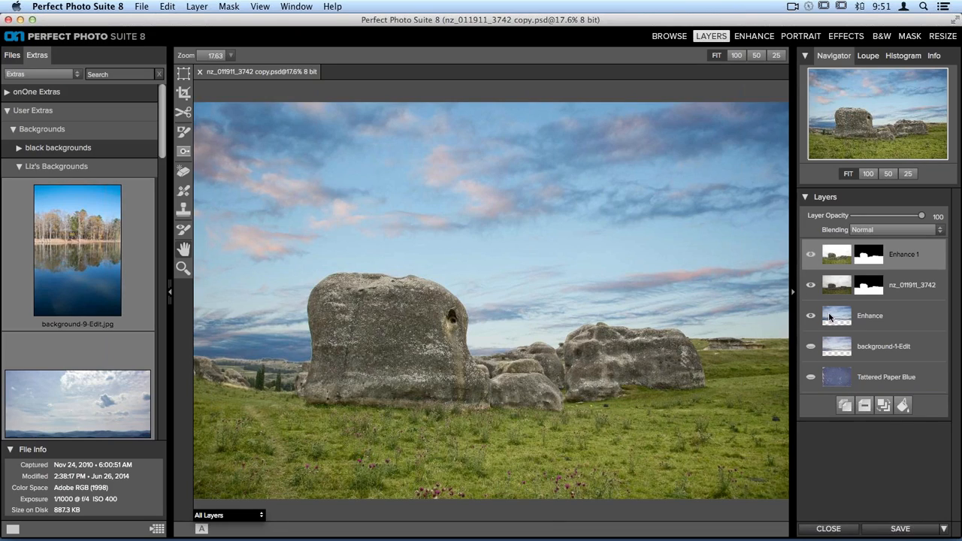
left_click(811, 286)
left_click(197, 7)
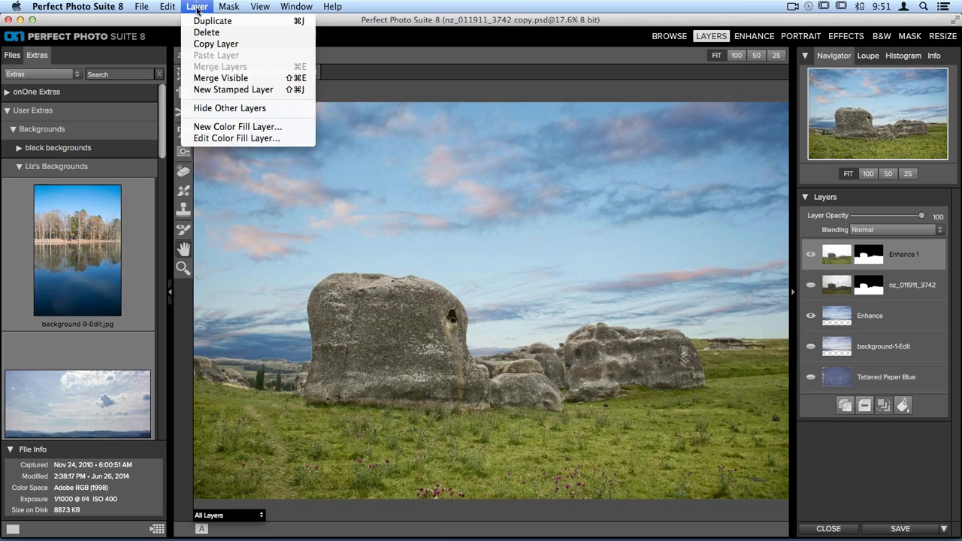
left_click(234, 90)
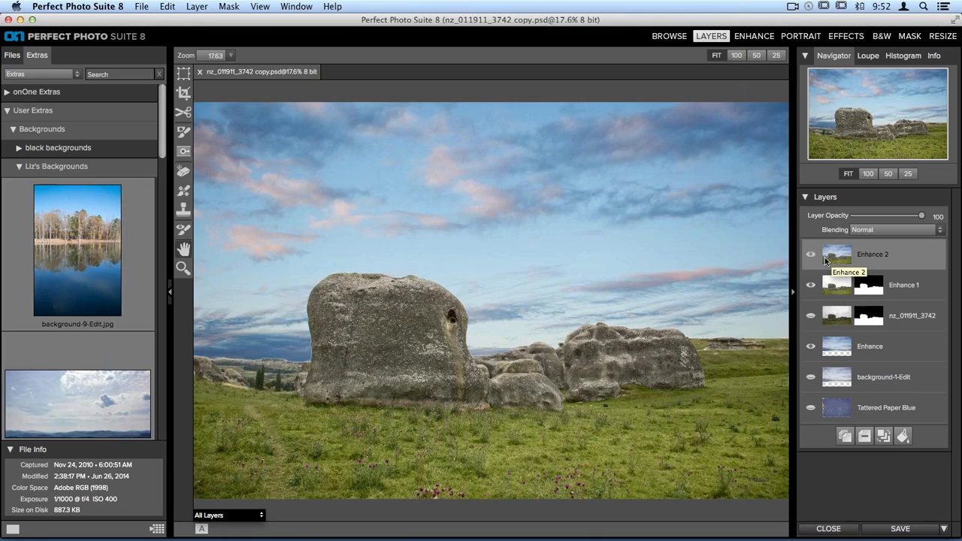
Open the stamped layer in the Enhance module and set Brightness to 1 and Contrast to 26
left_click(745, 33)
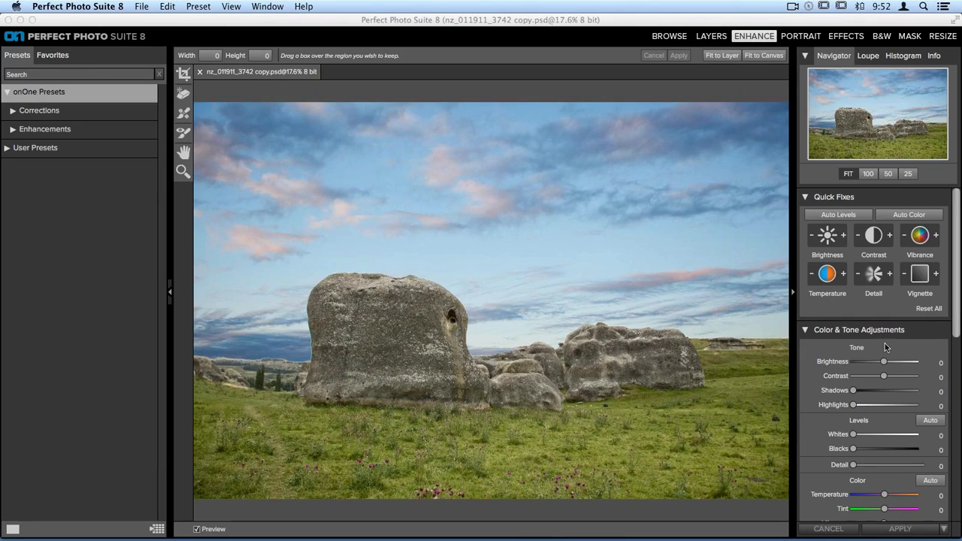
mouse_move(885, 362)
left_mouse_down()
mouse_move(855, 364)
mouse_move(895, 370)
mouse_move(852, 372)
mouse_move(885, 371)
left_mouse_up()
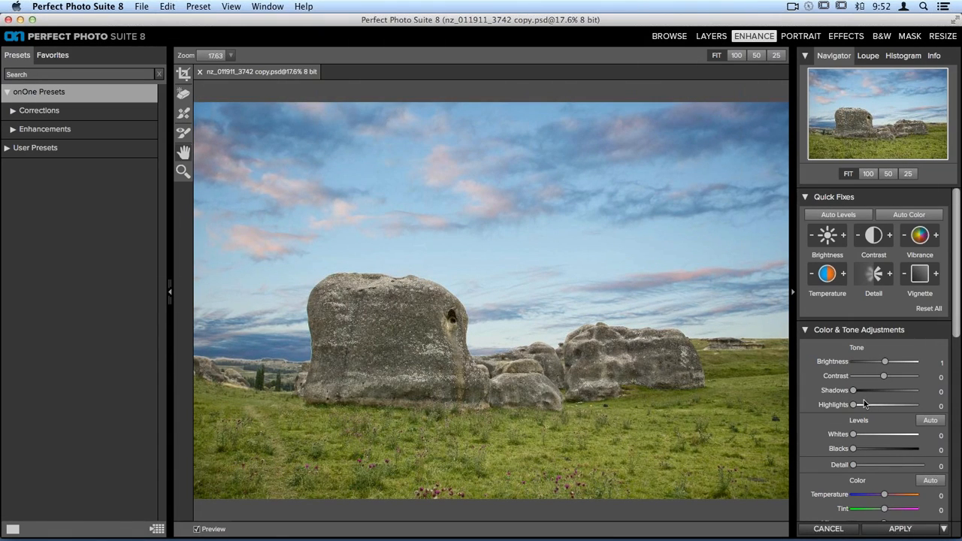
left_click_drag(897, 376, 900, 378)
Add a Subtle vignette, fine-tune the color, and apply the enhancement to the stamped layer as a layer
scroll(910, 406, "down", 5)
scroll(893, 464, "down", 3)
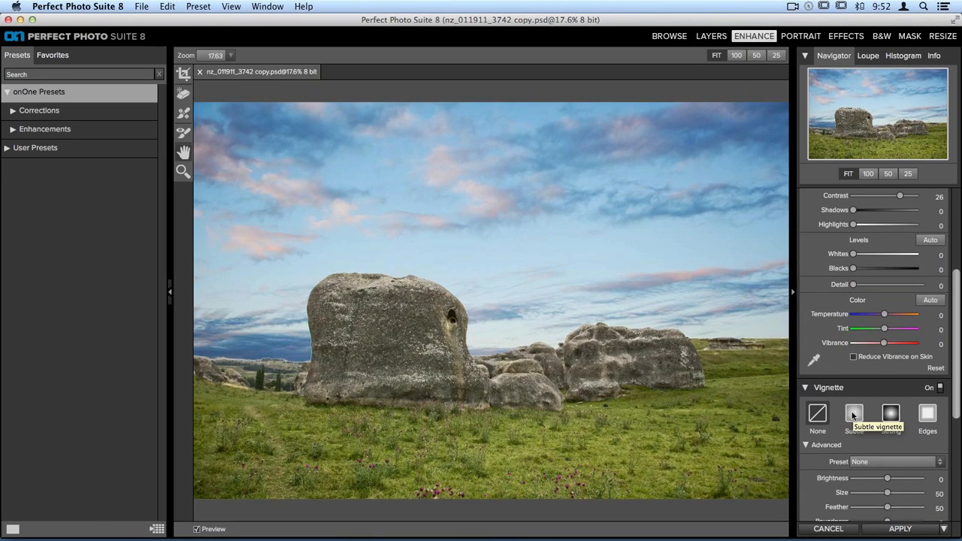
left_click(853, 416)
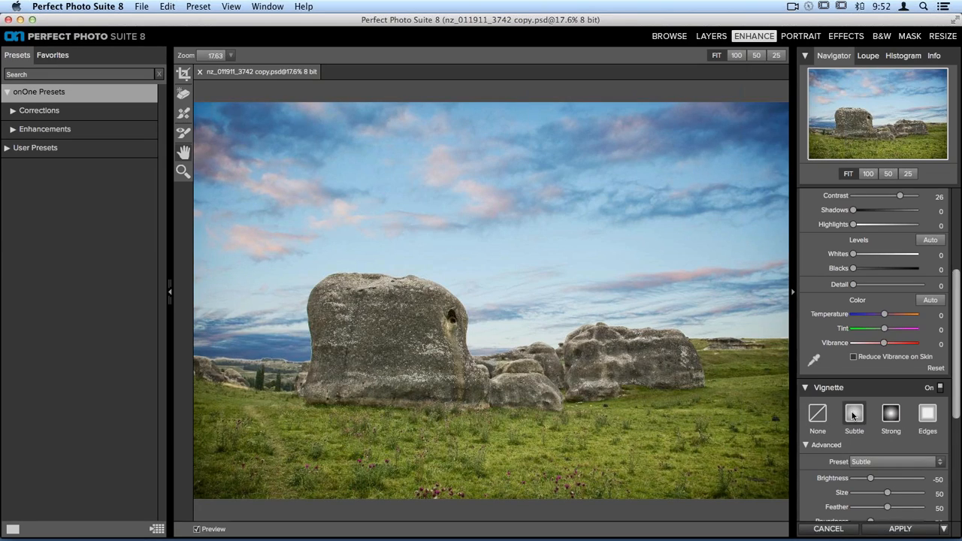
left_click_drag(882, 319, 886, 318)
left_click(886, 530)
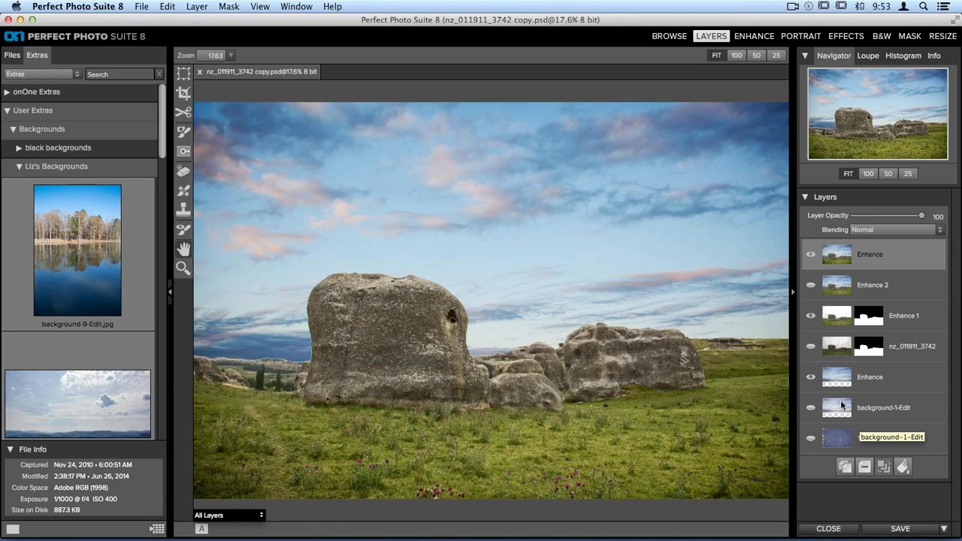
Hide the layers above the sky, show background-1-Edit, and compare it with the sky's Enhance layer off and on
left_click(811, 255)
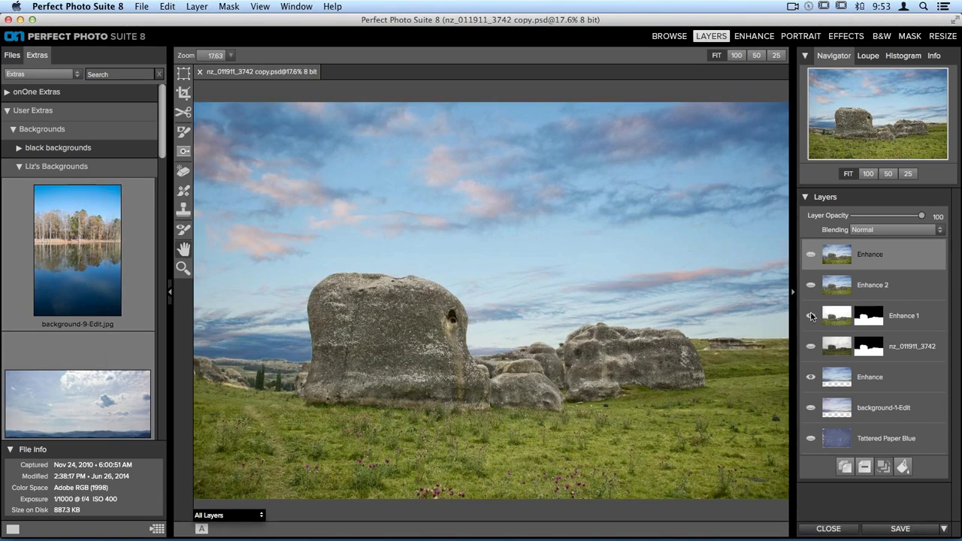
left_click(811, 316)
left_click(812, 408)
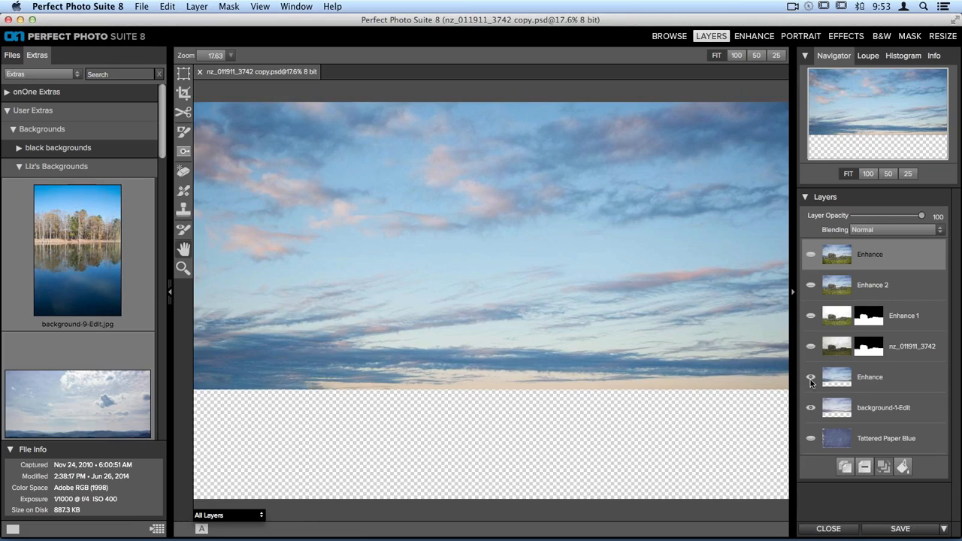
left_click(810, 377)
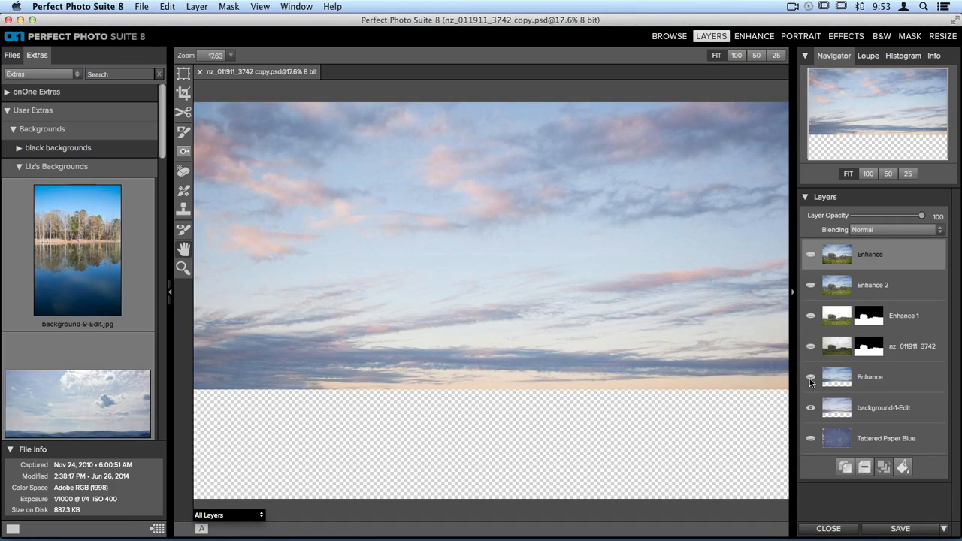
left_click(810, 377)
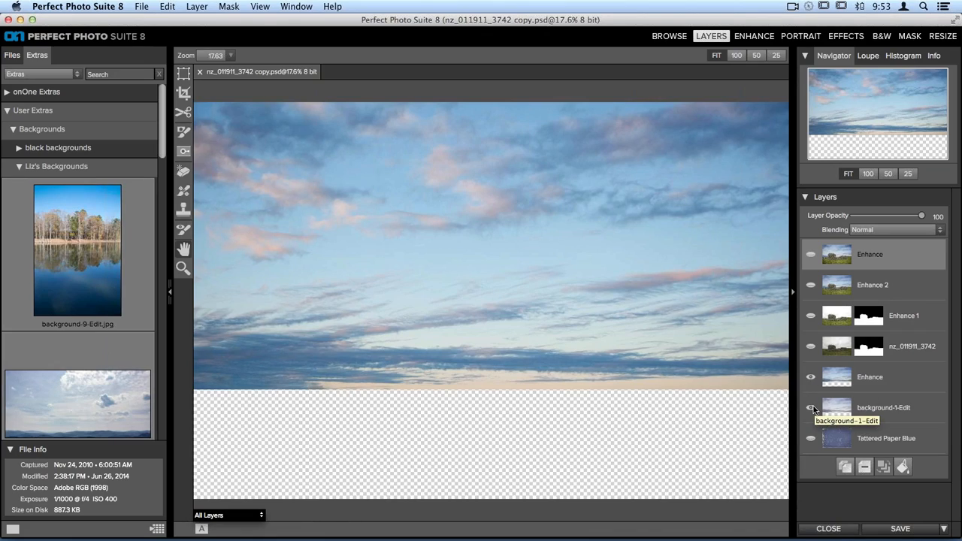
Delete the background-1-Edit and Tattered Paper Blue layers
left_click(811, 414)
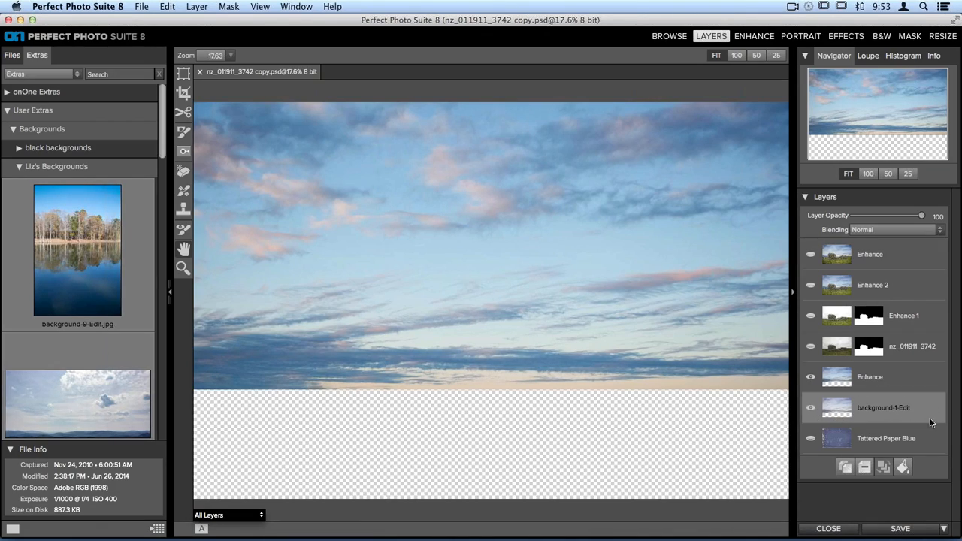
left_click(865, 468)
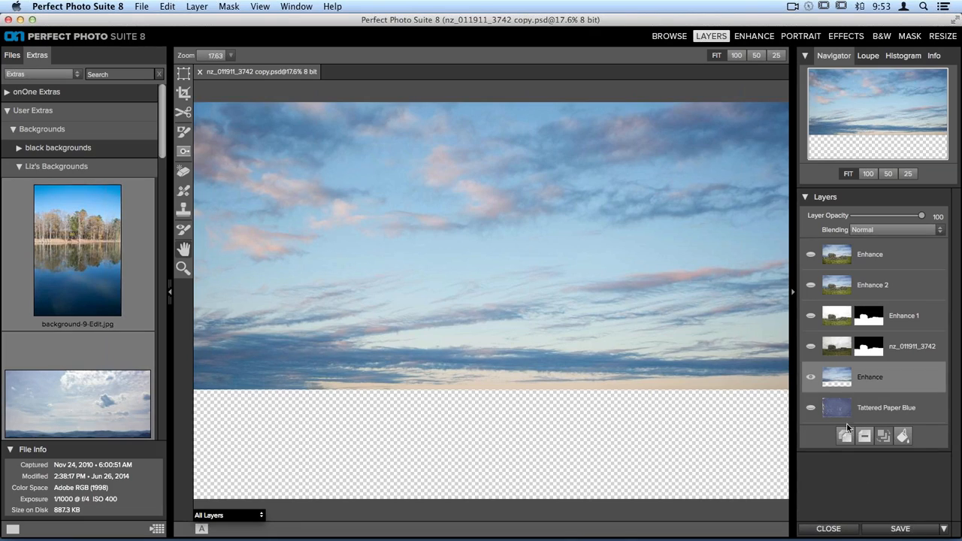
left_click(885, 415)
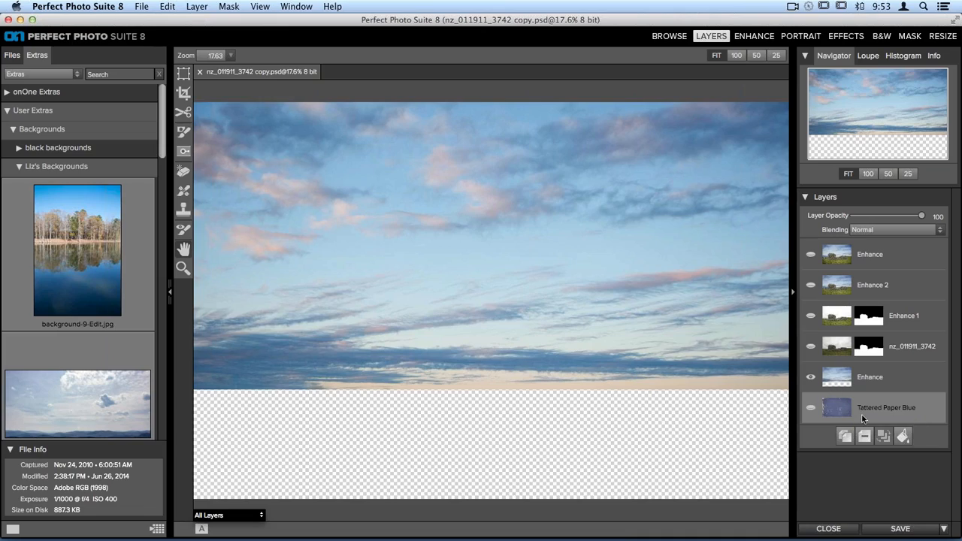
left_click(864, 437)
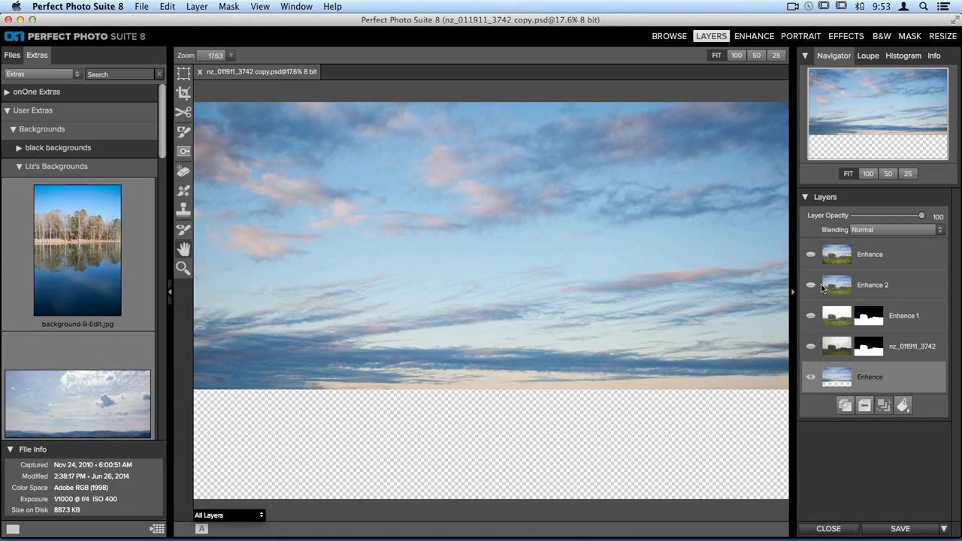
Show the Enhance 2 and top Enhance layers, and compare the photo with the top one off and on
left_click(823, 288)
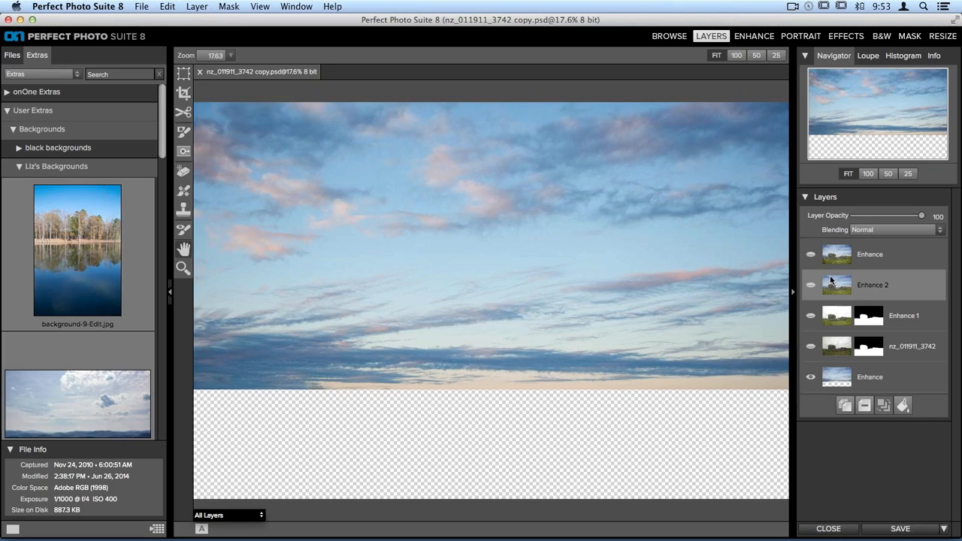
left_click(811, 255)
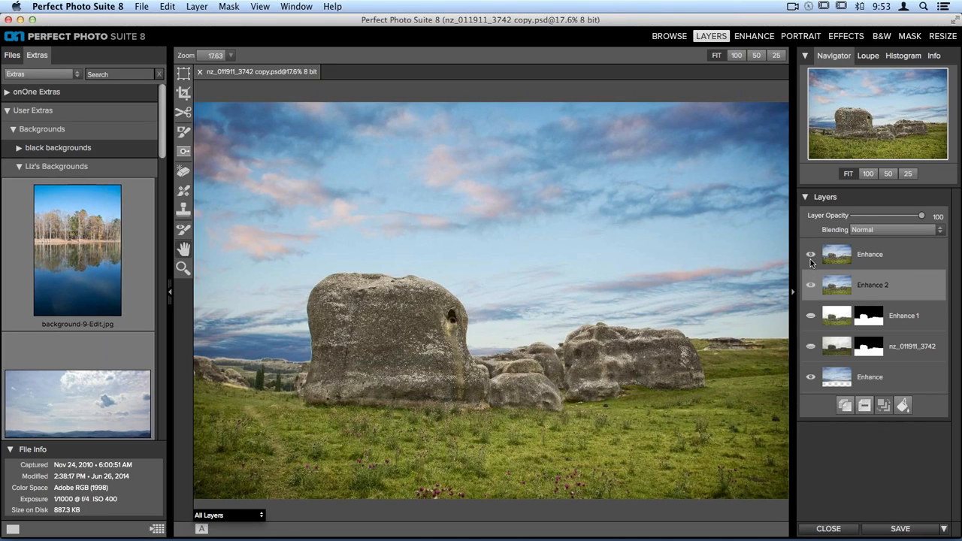
left_click(811, 258)
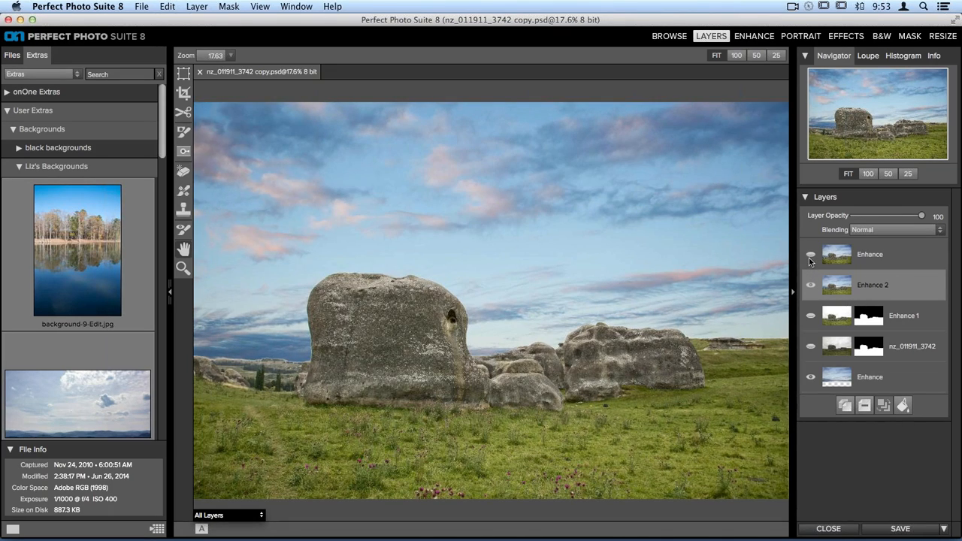
left_click(810, 257)
left_click(810, 258)
left_click(810, 258)
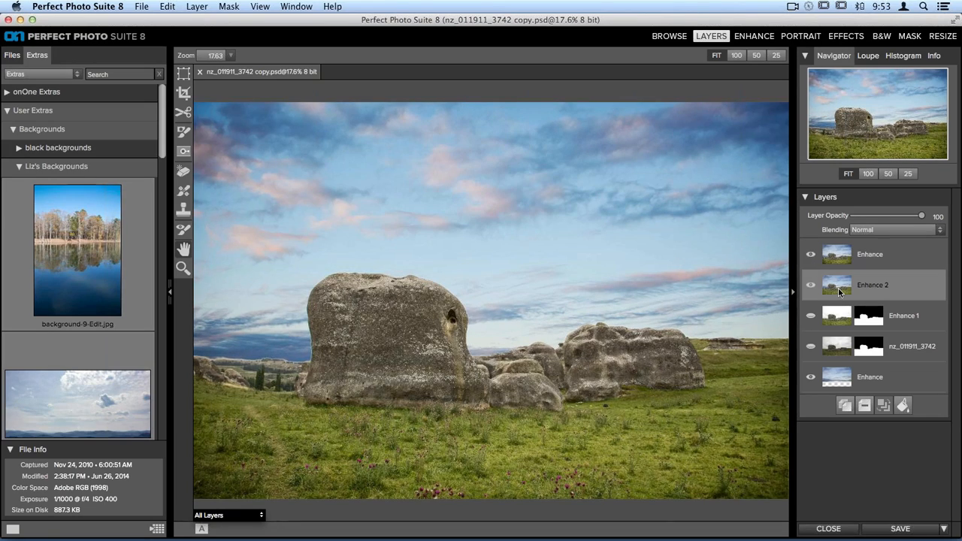
Delete the Enhance 2 layer and show the masked Enhance 1 layer
left_click(865, 406)
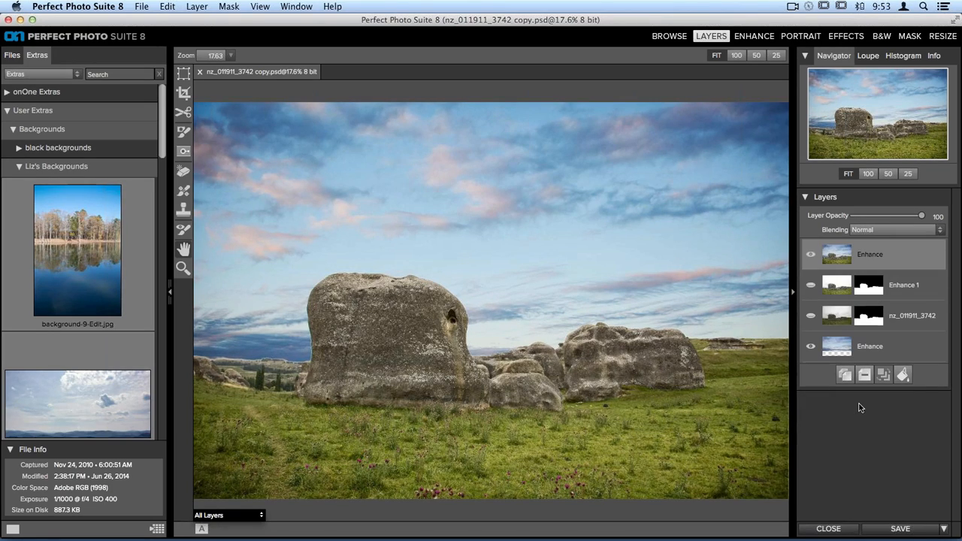
left_click(810, 285)
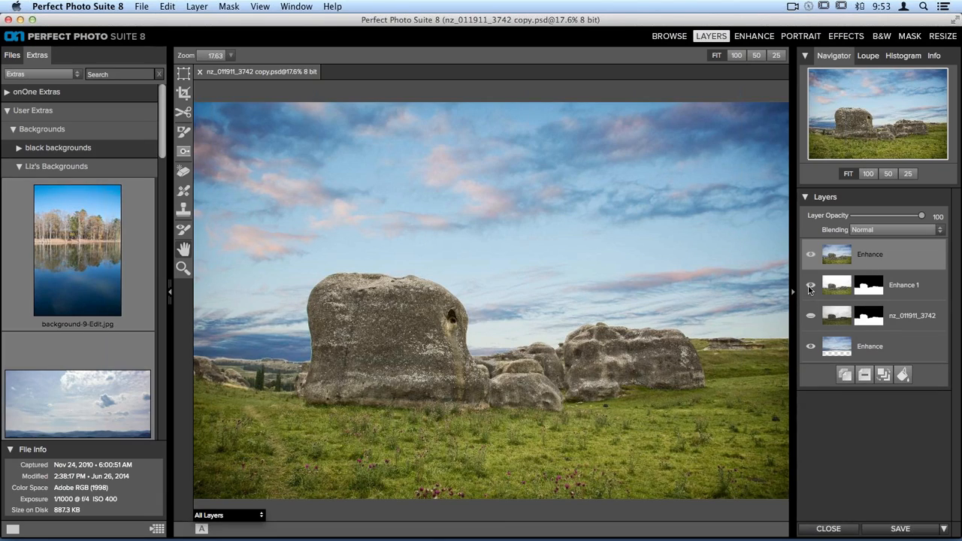